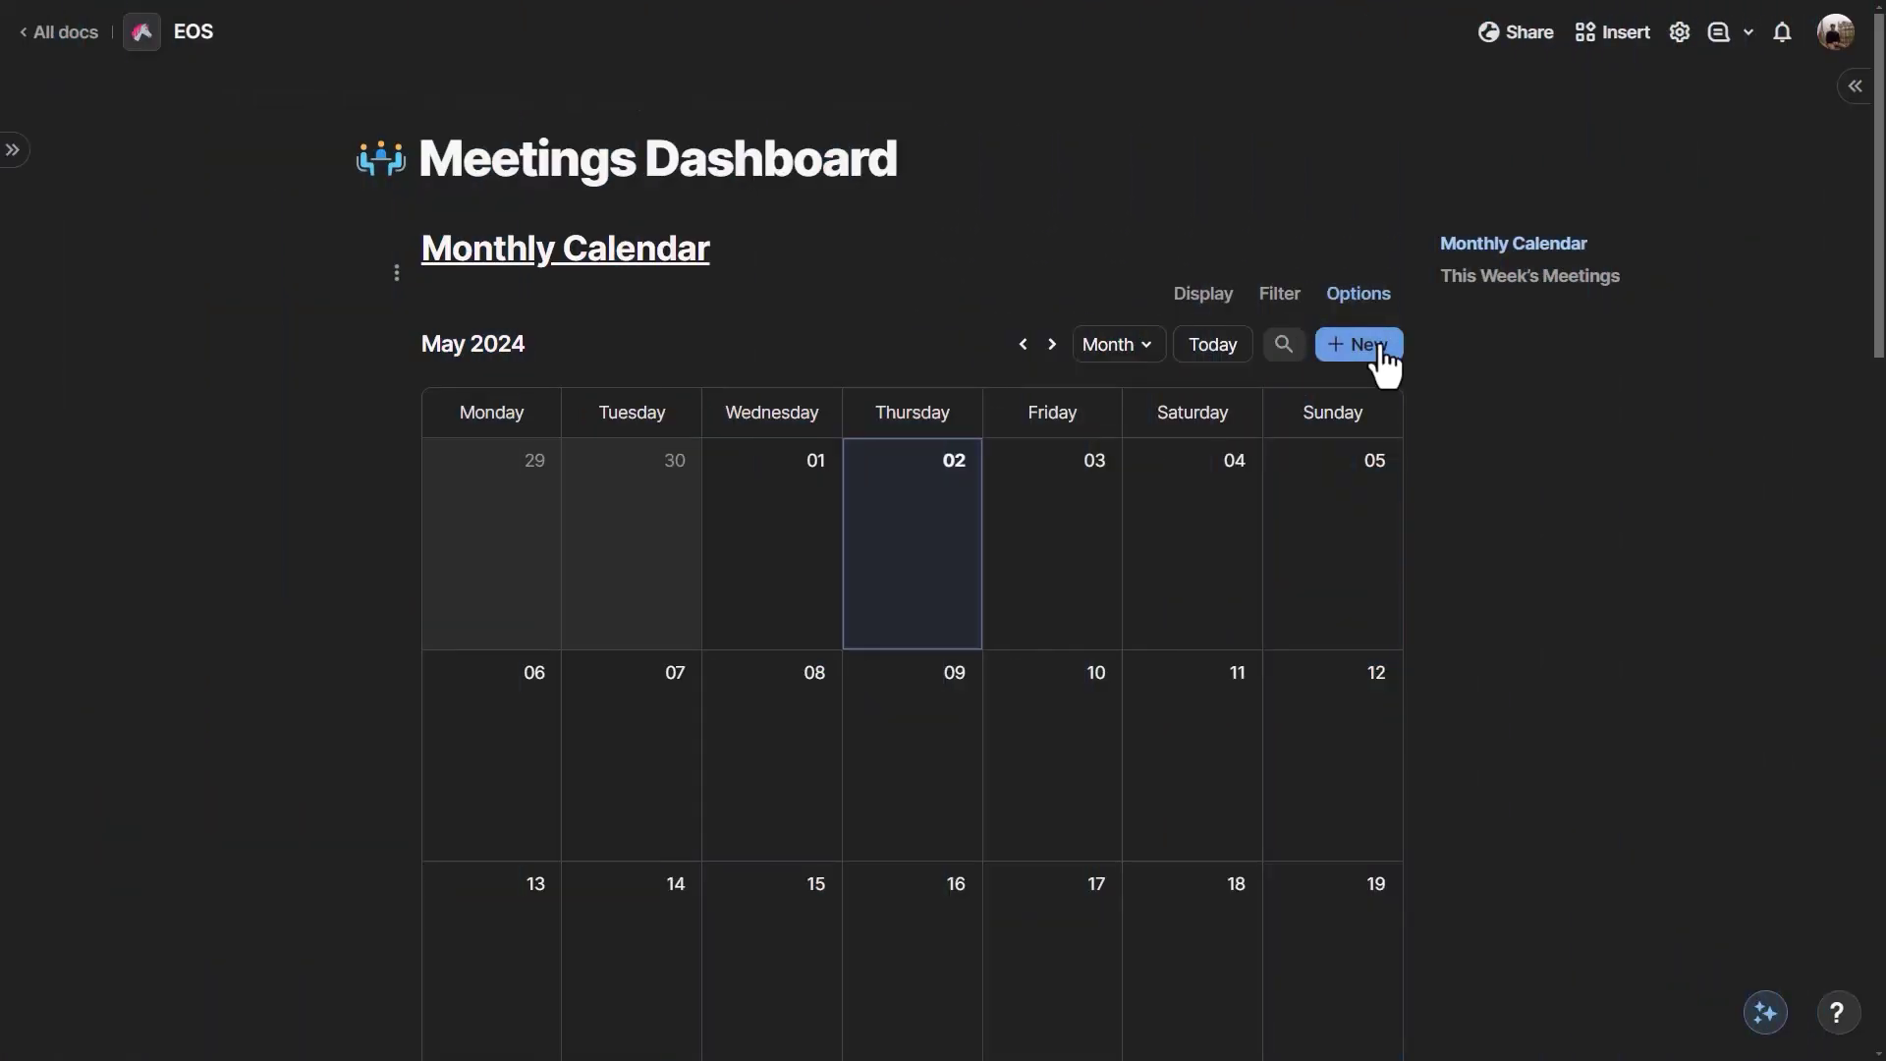
pyautogui.click(1382, 350)
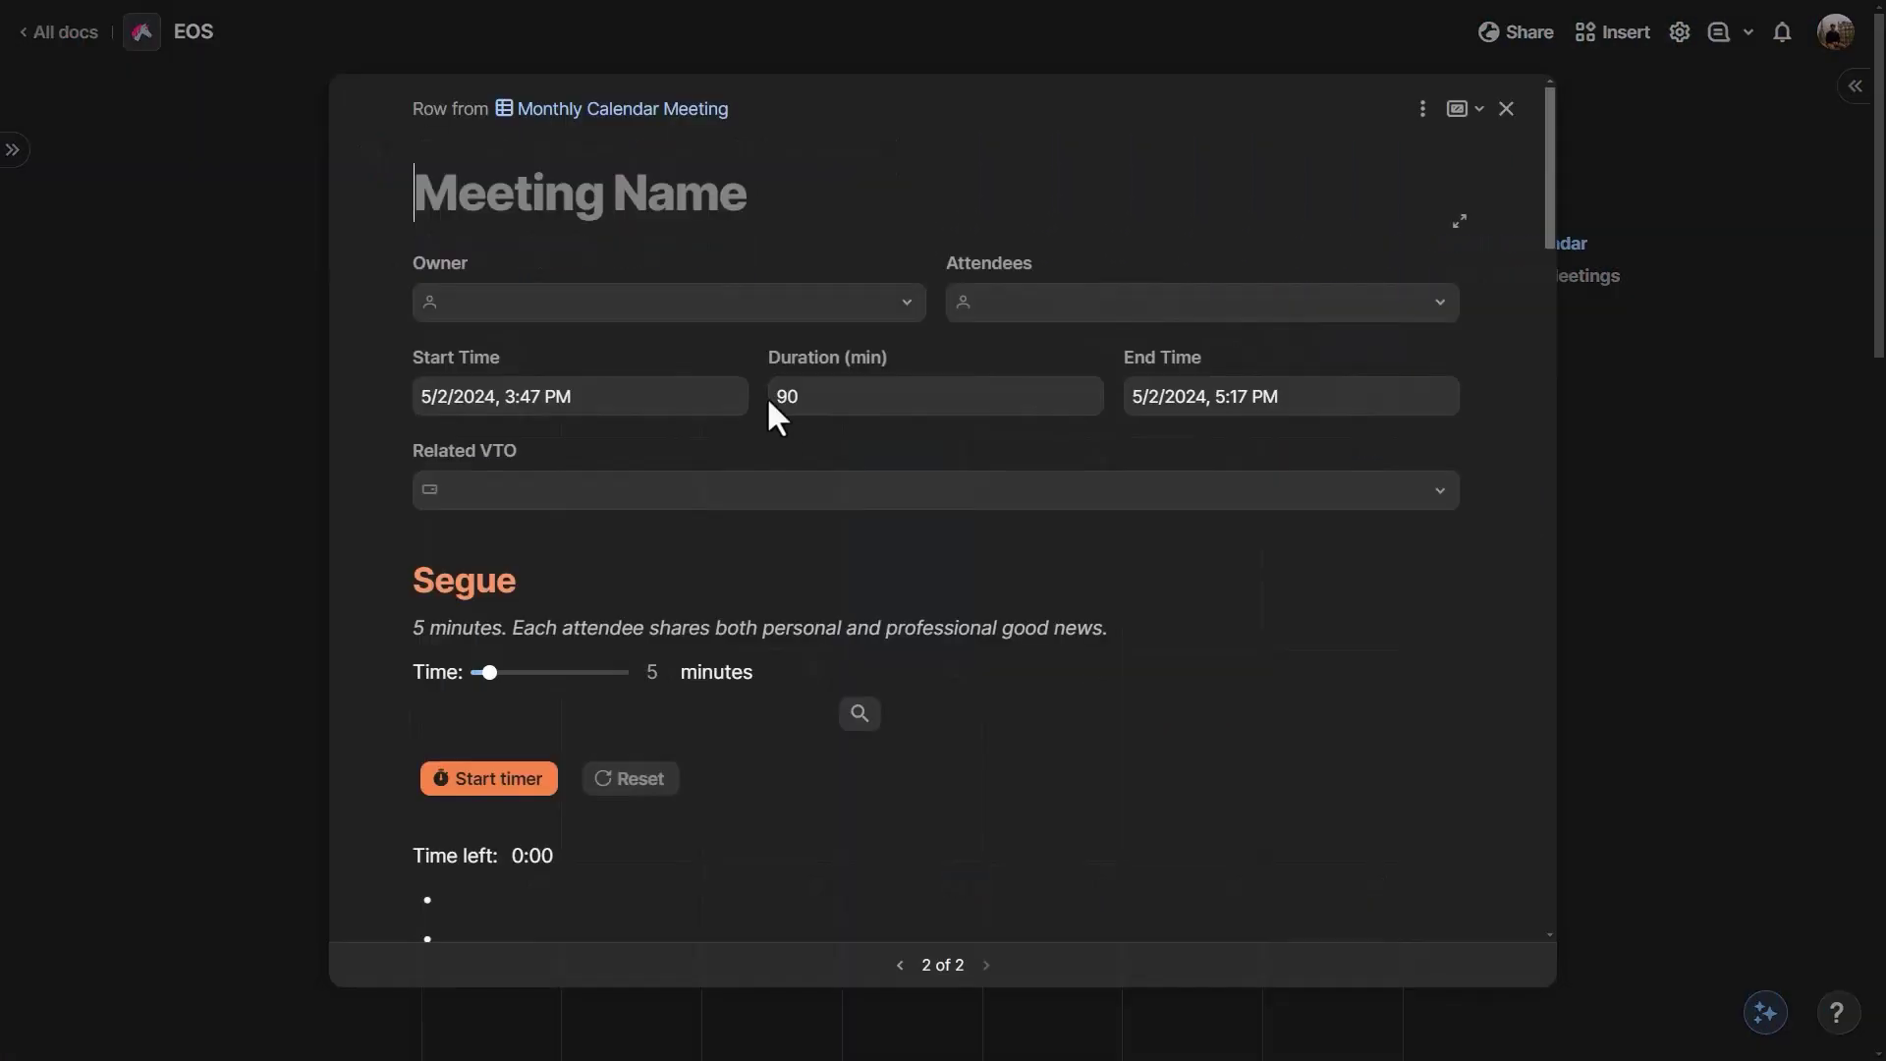
pyautogui.scroll(-1, 601, 450)
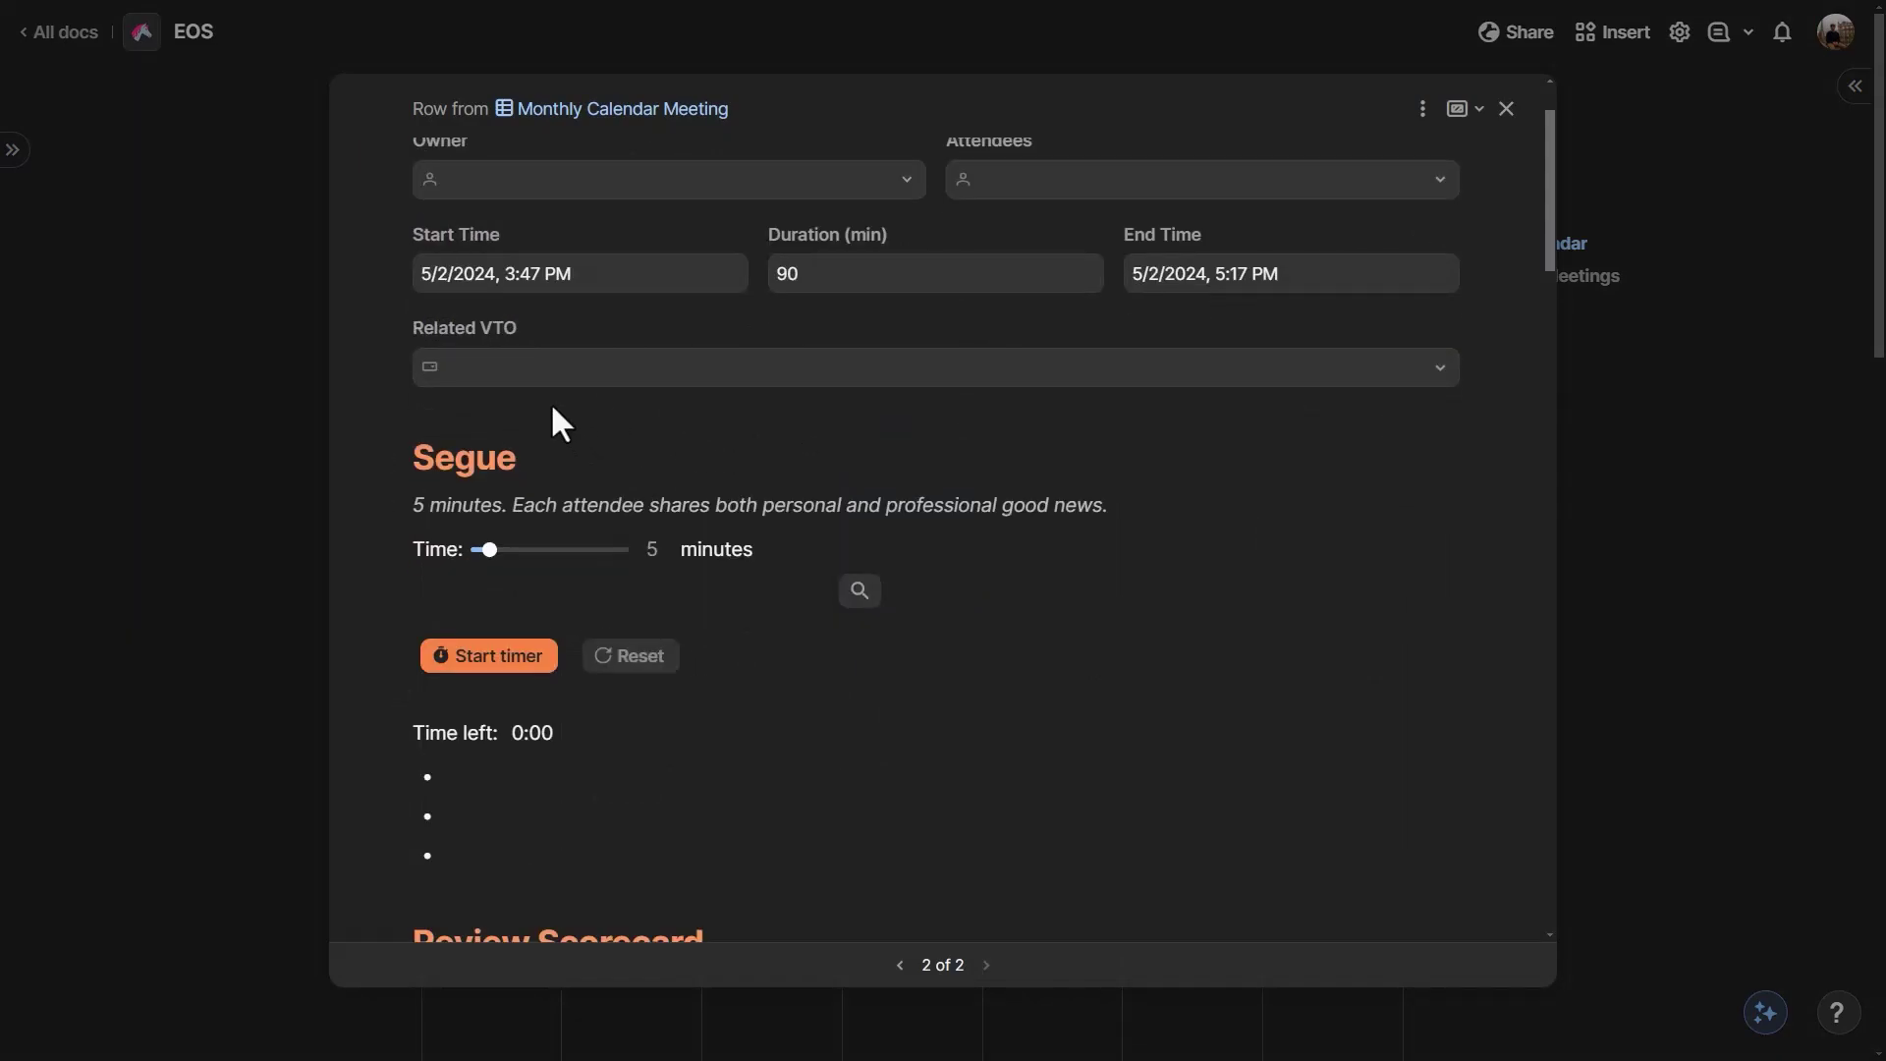
pyautogui.scroll(-3, 560, 442)
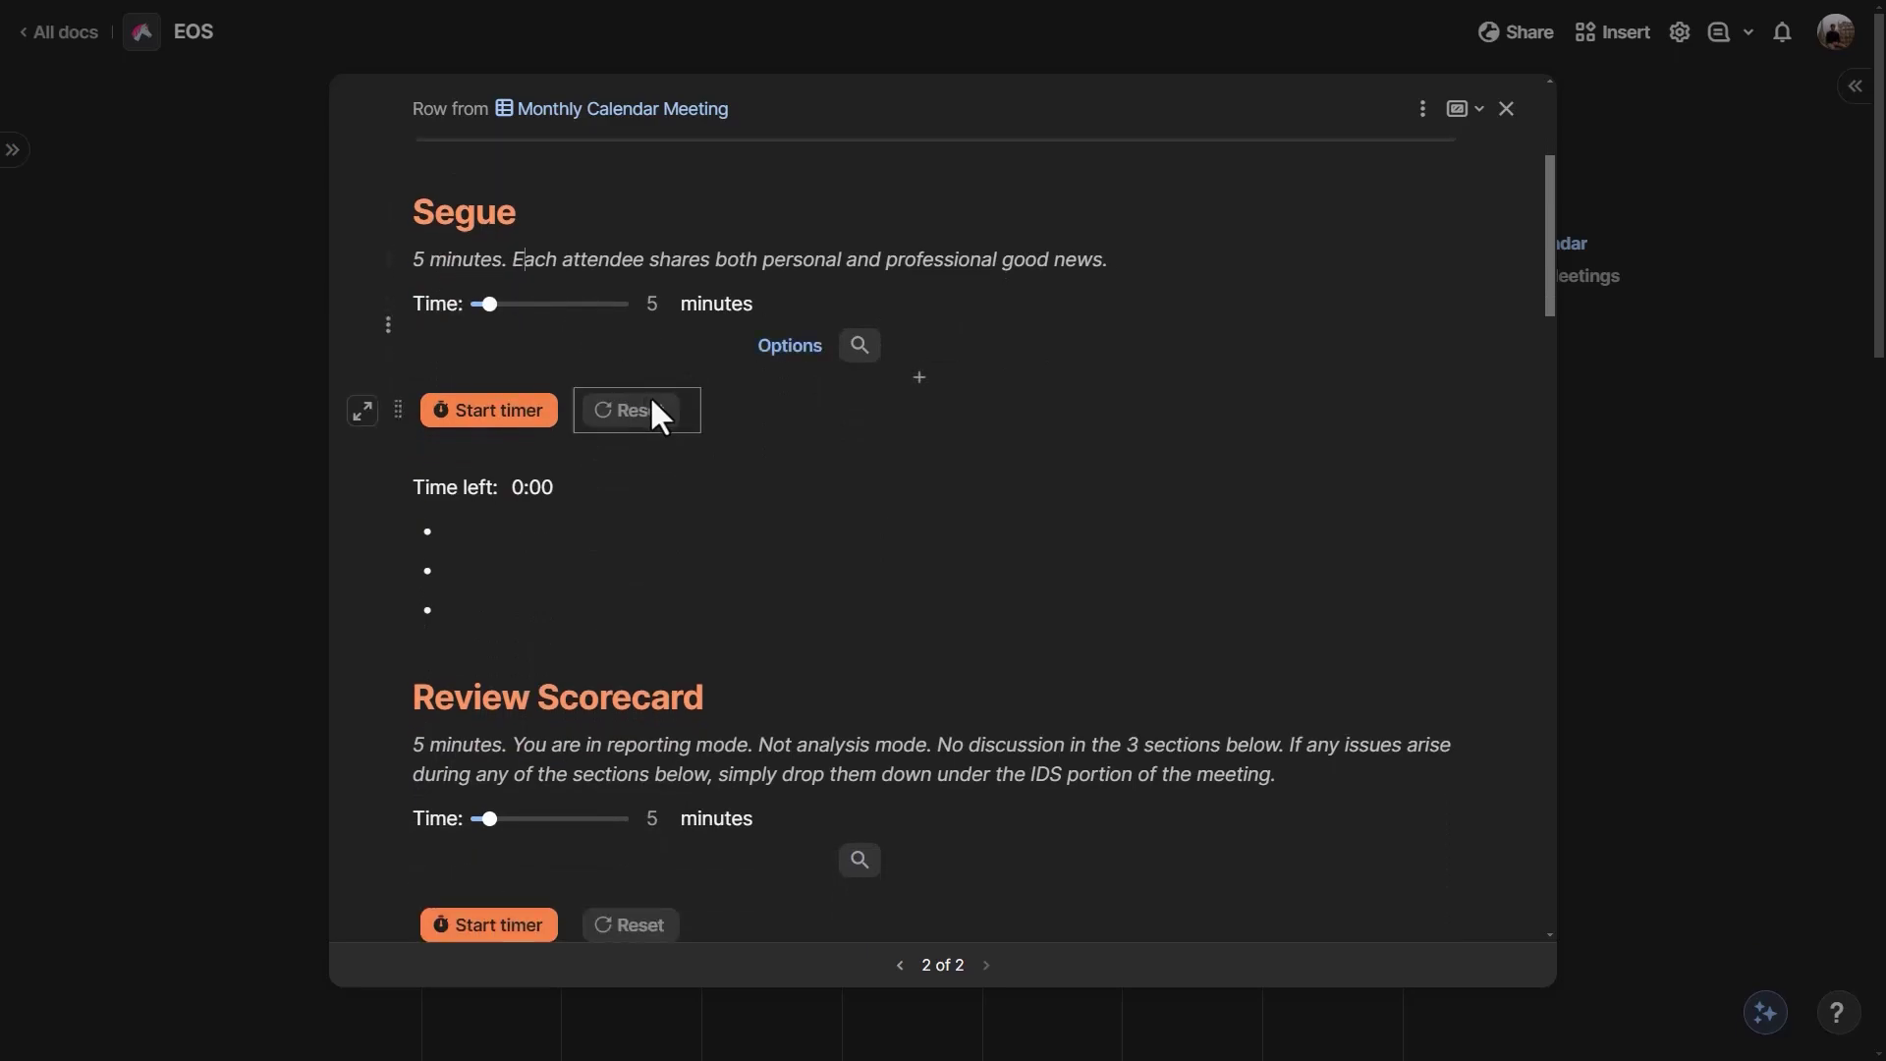
pyautogui.scroll(-10, 677, 443)
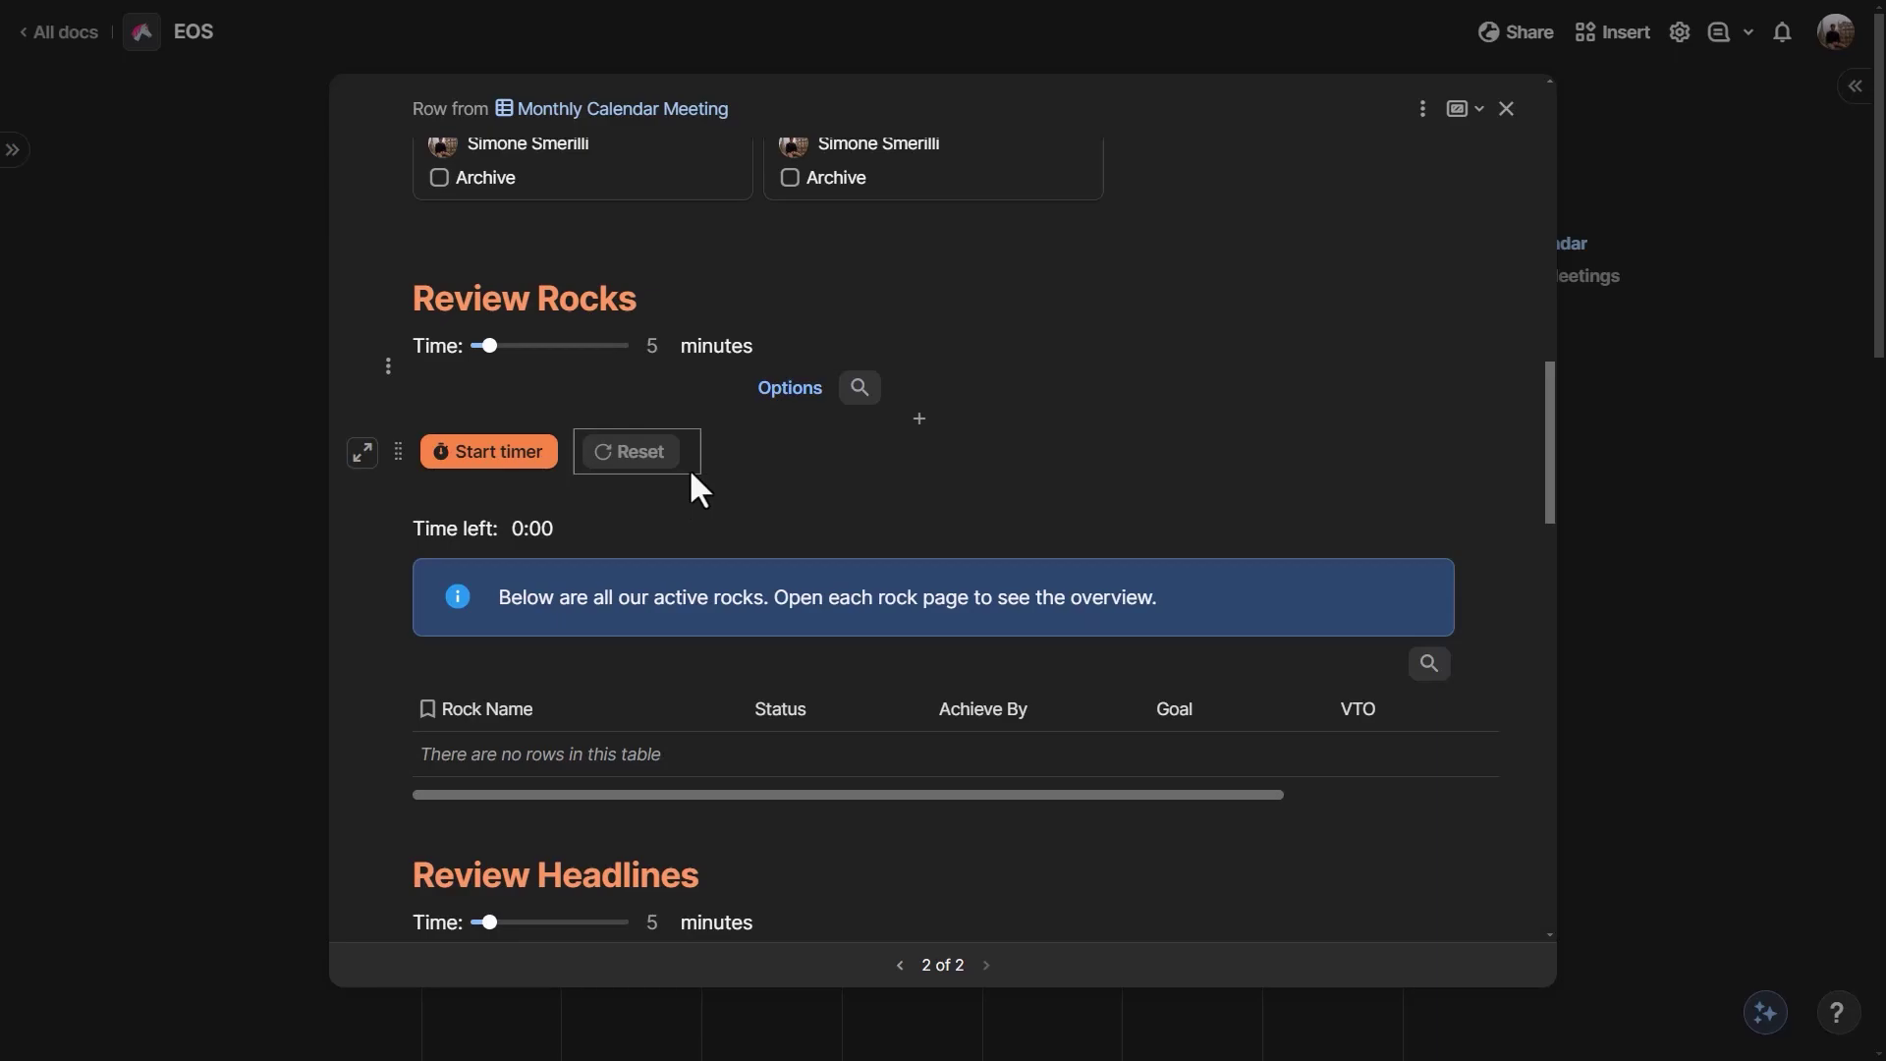
pyautogui.scroll(-4, 1071, 444)
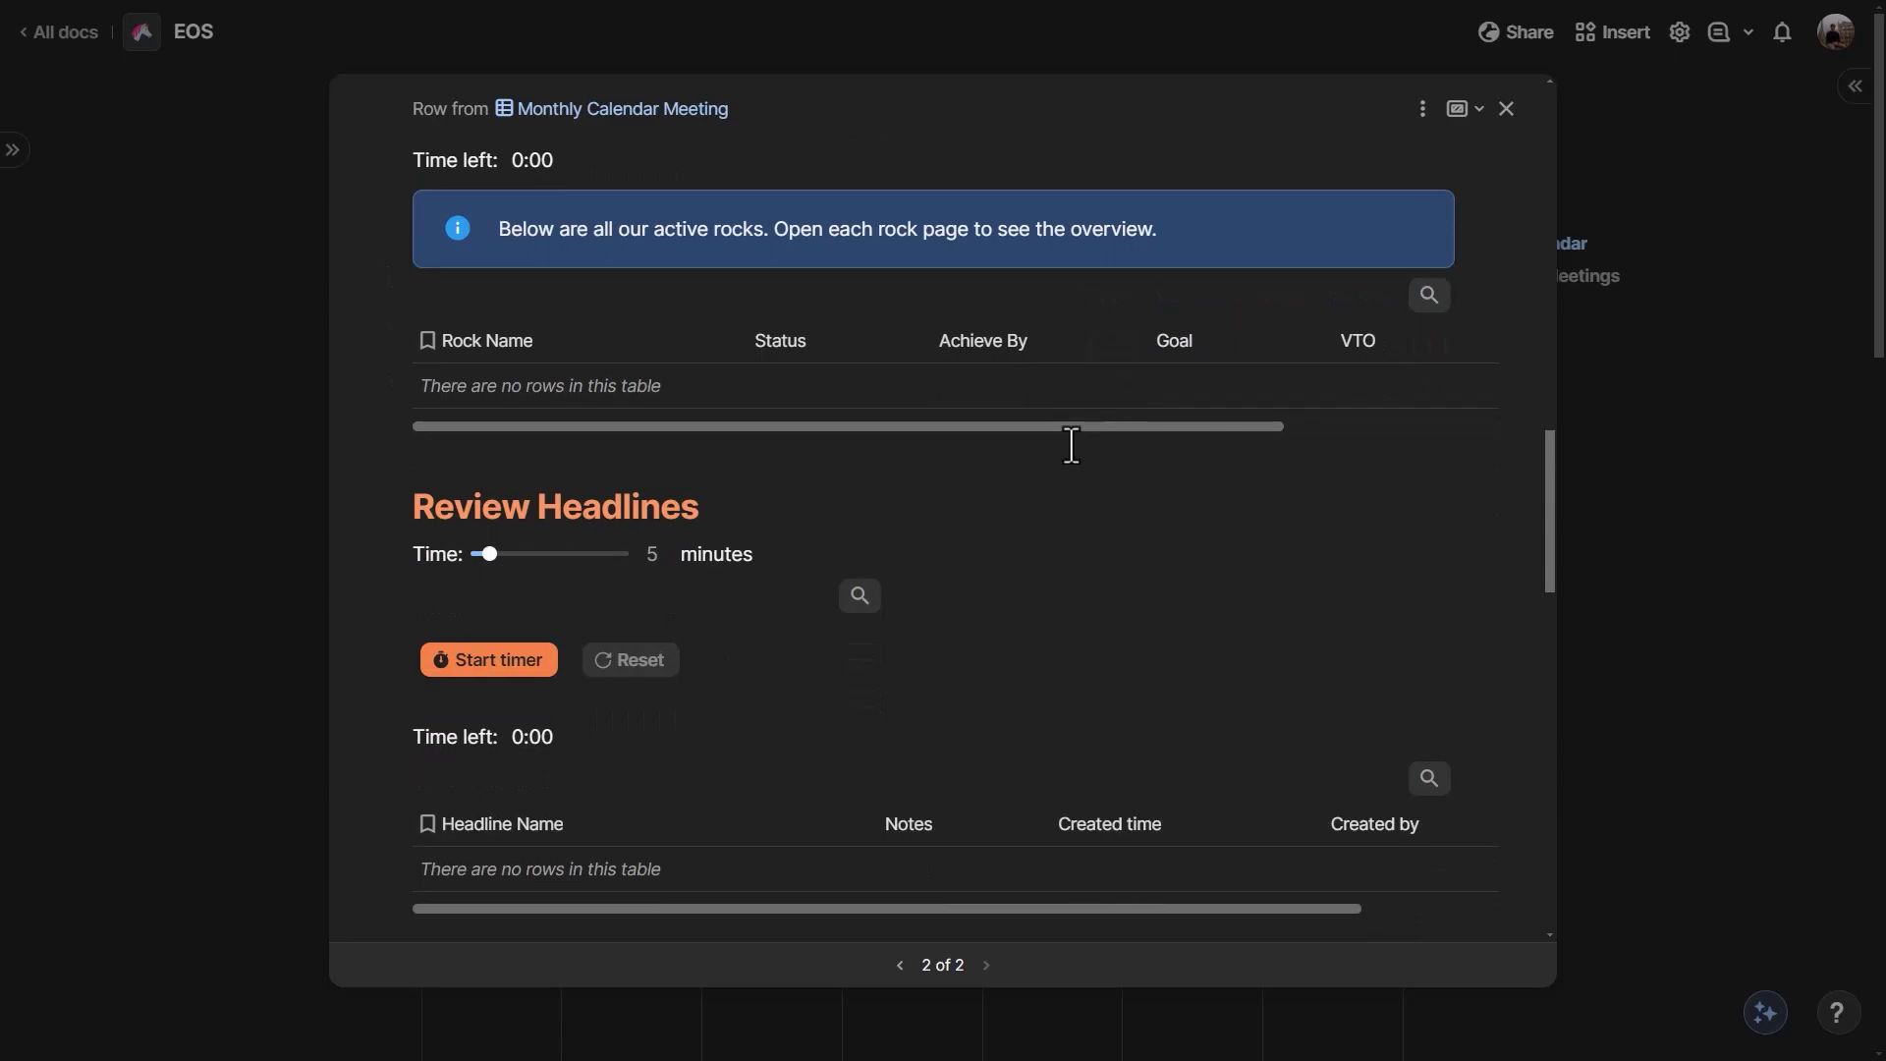
pyautogui.scroll(-3, 1072, 444)
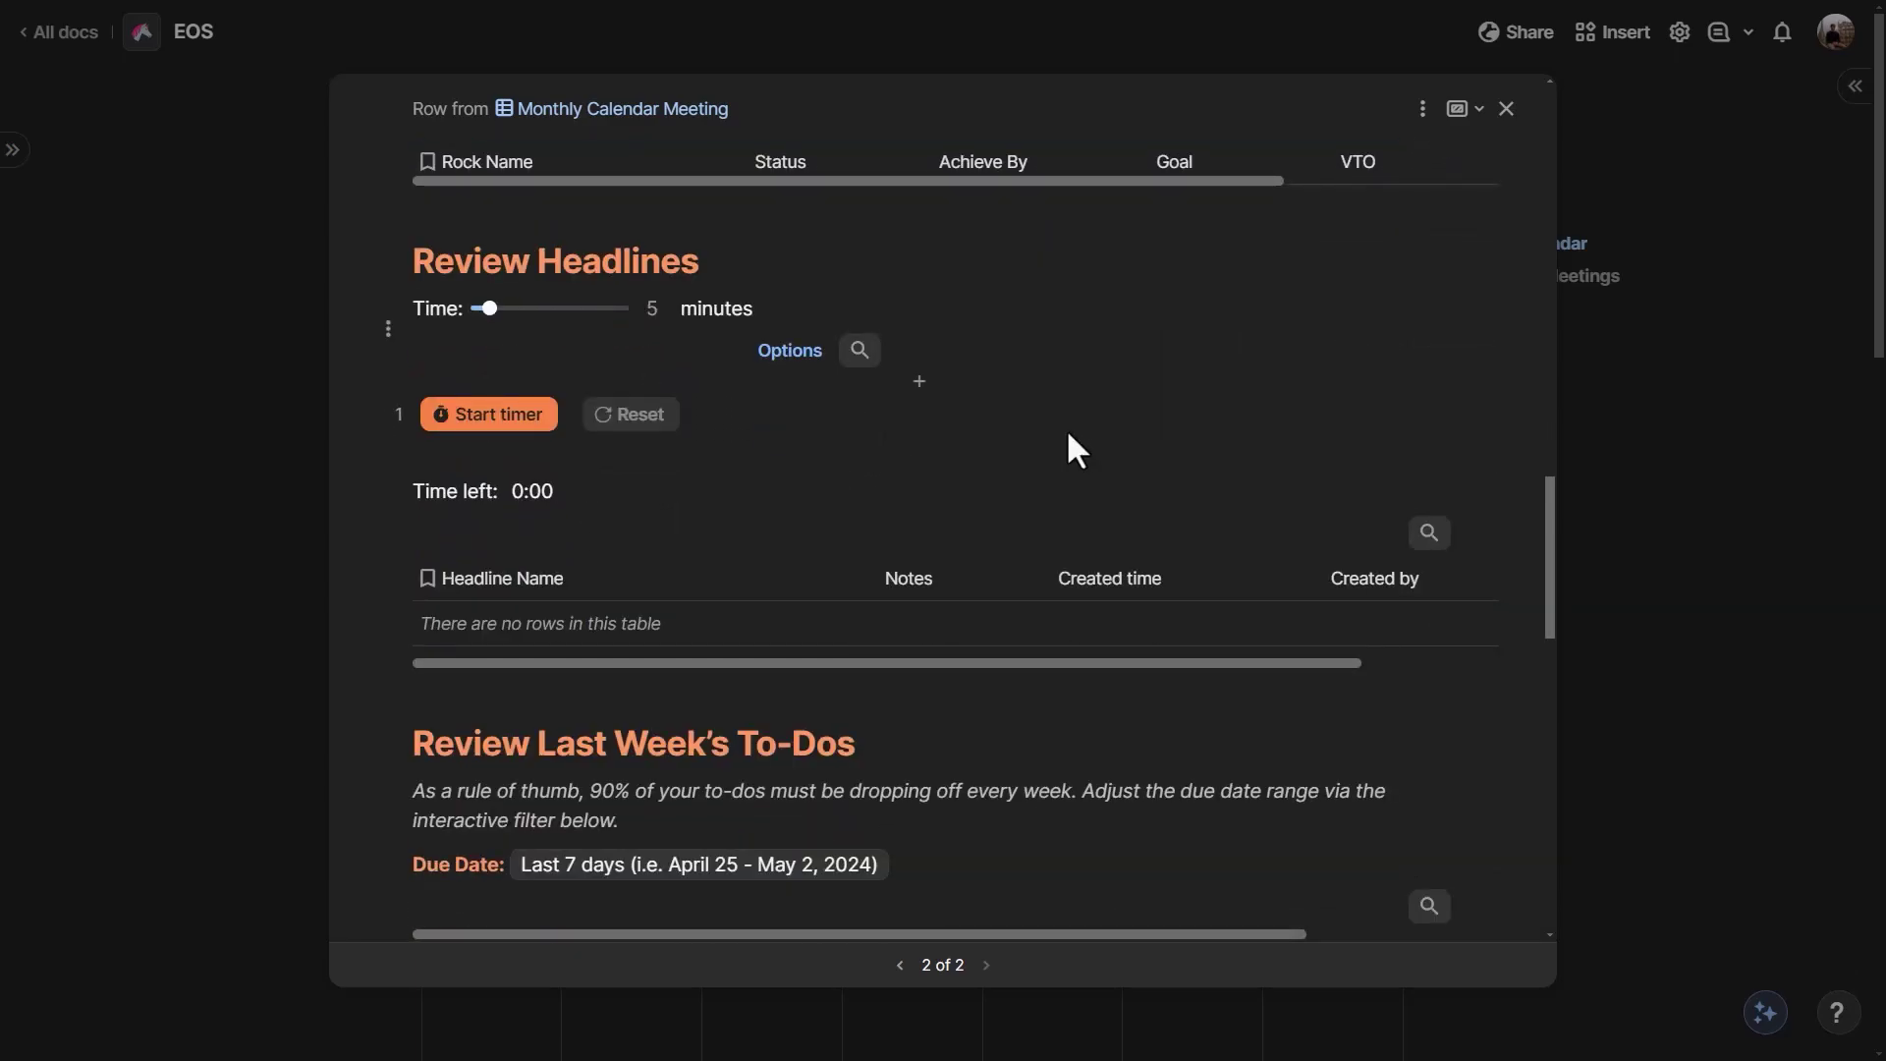
# Expand the Weekly level-10 #1 meeting row to Fullscreen and scroll through its details
pyautogui.click(1452, 116)
pyautogui.click(1466, 240)
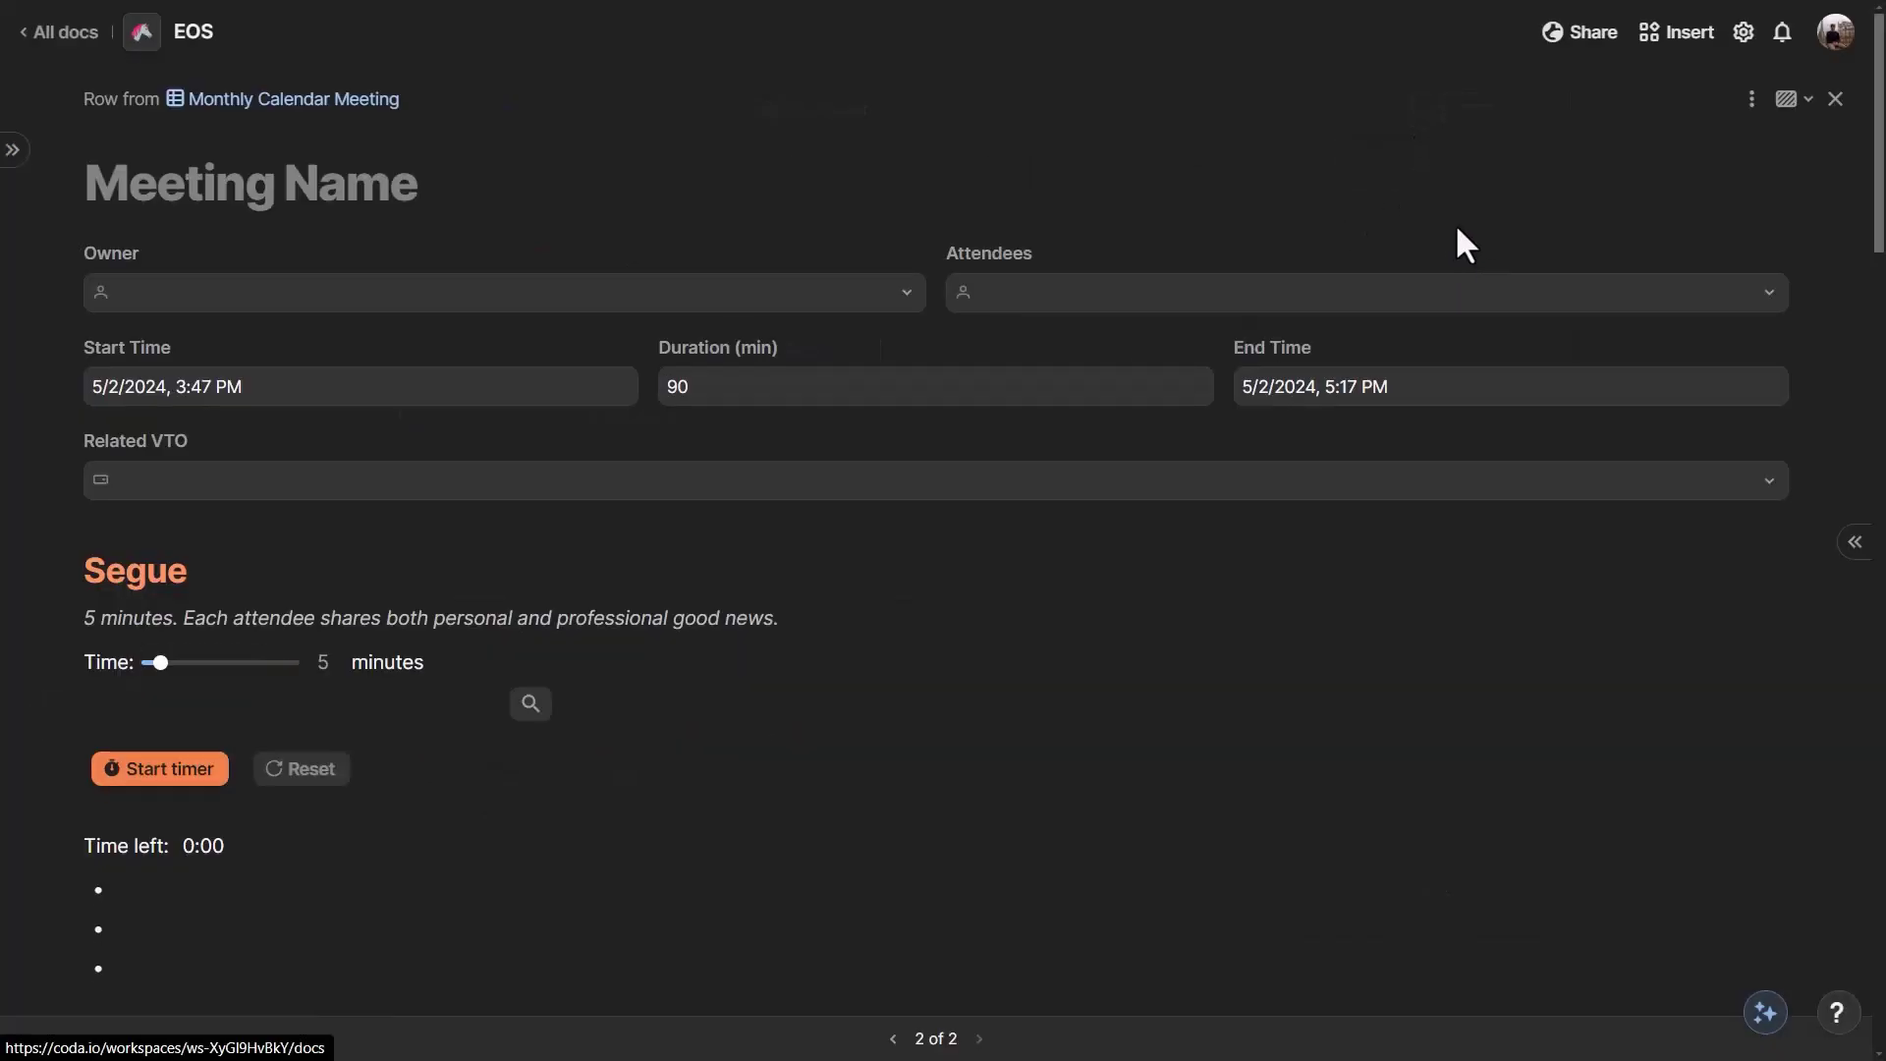
pyautogui.scroll(-8, 1146, 391)
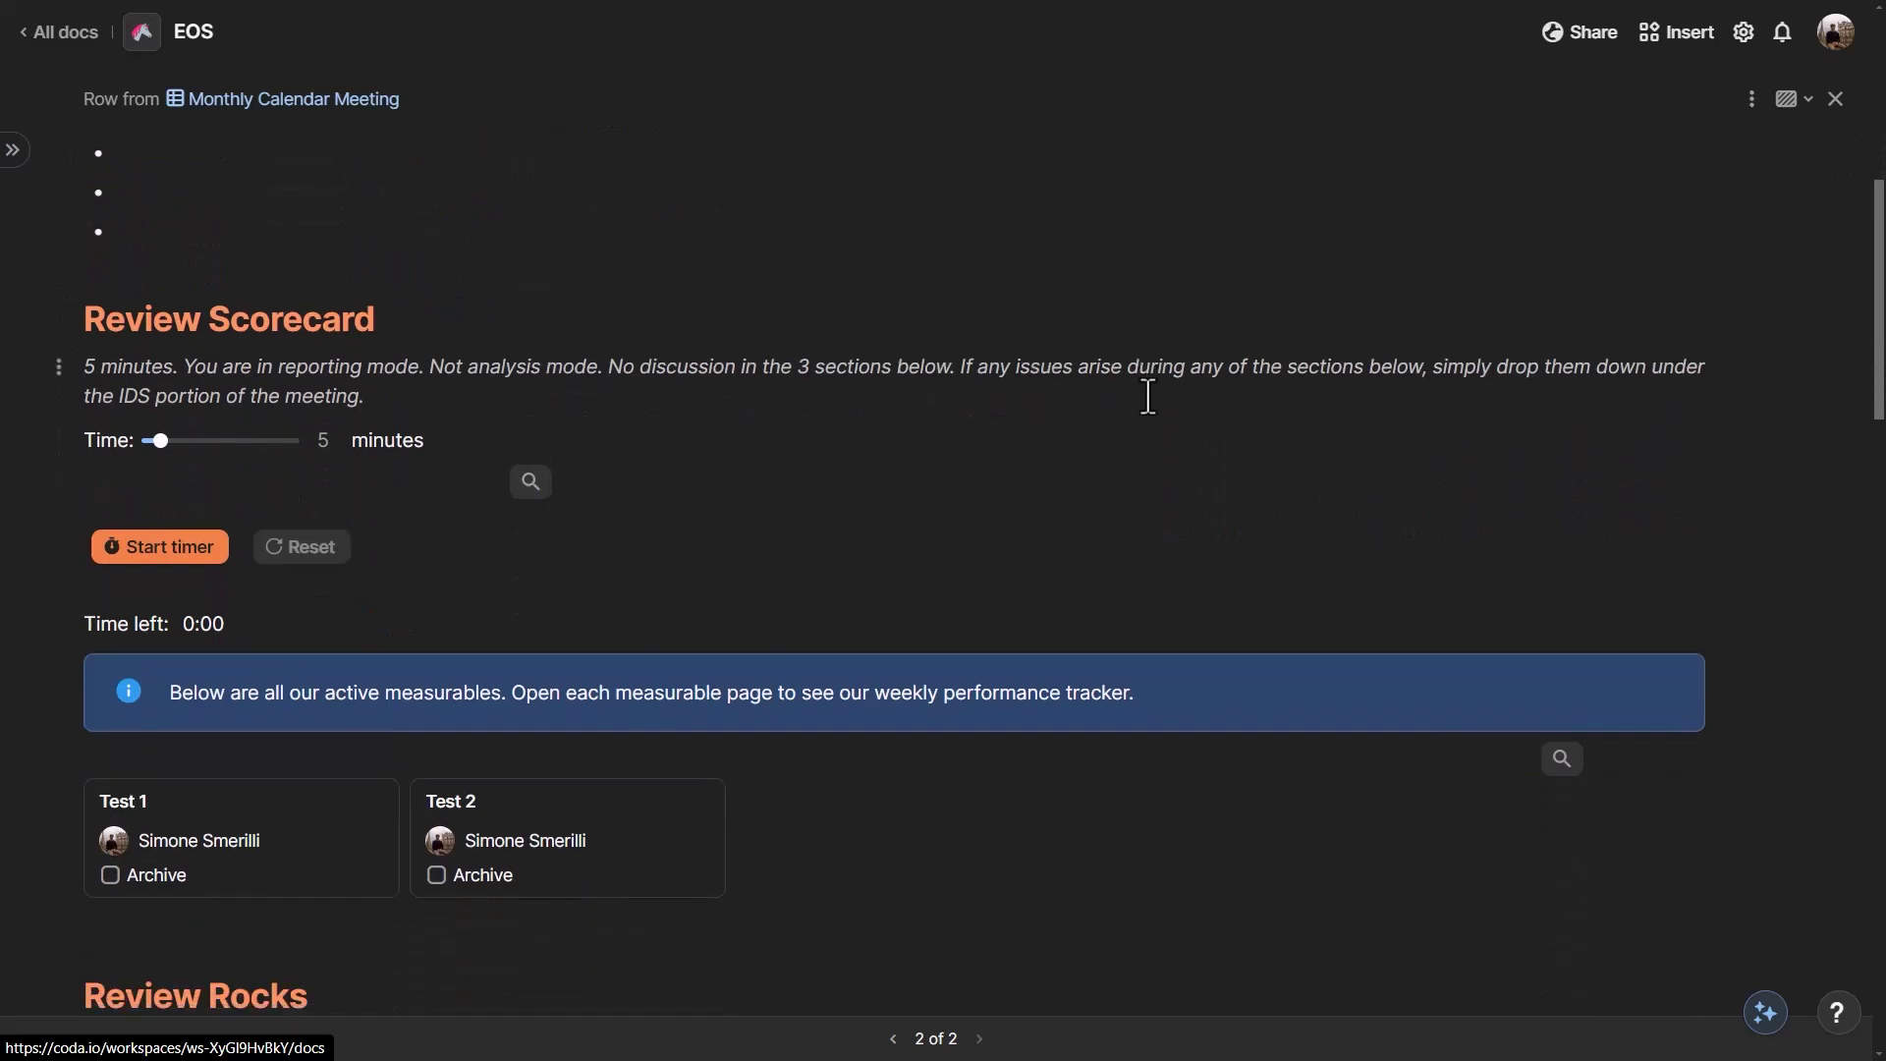
pyautogui.scroll(-13, 1149, 396)
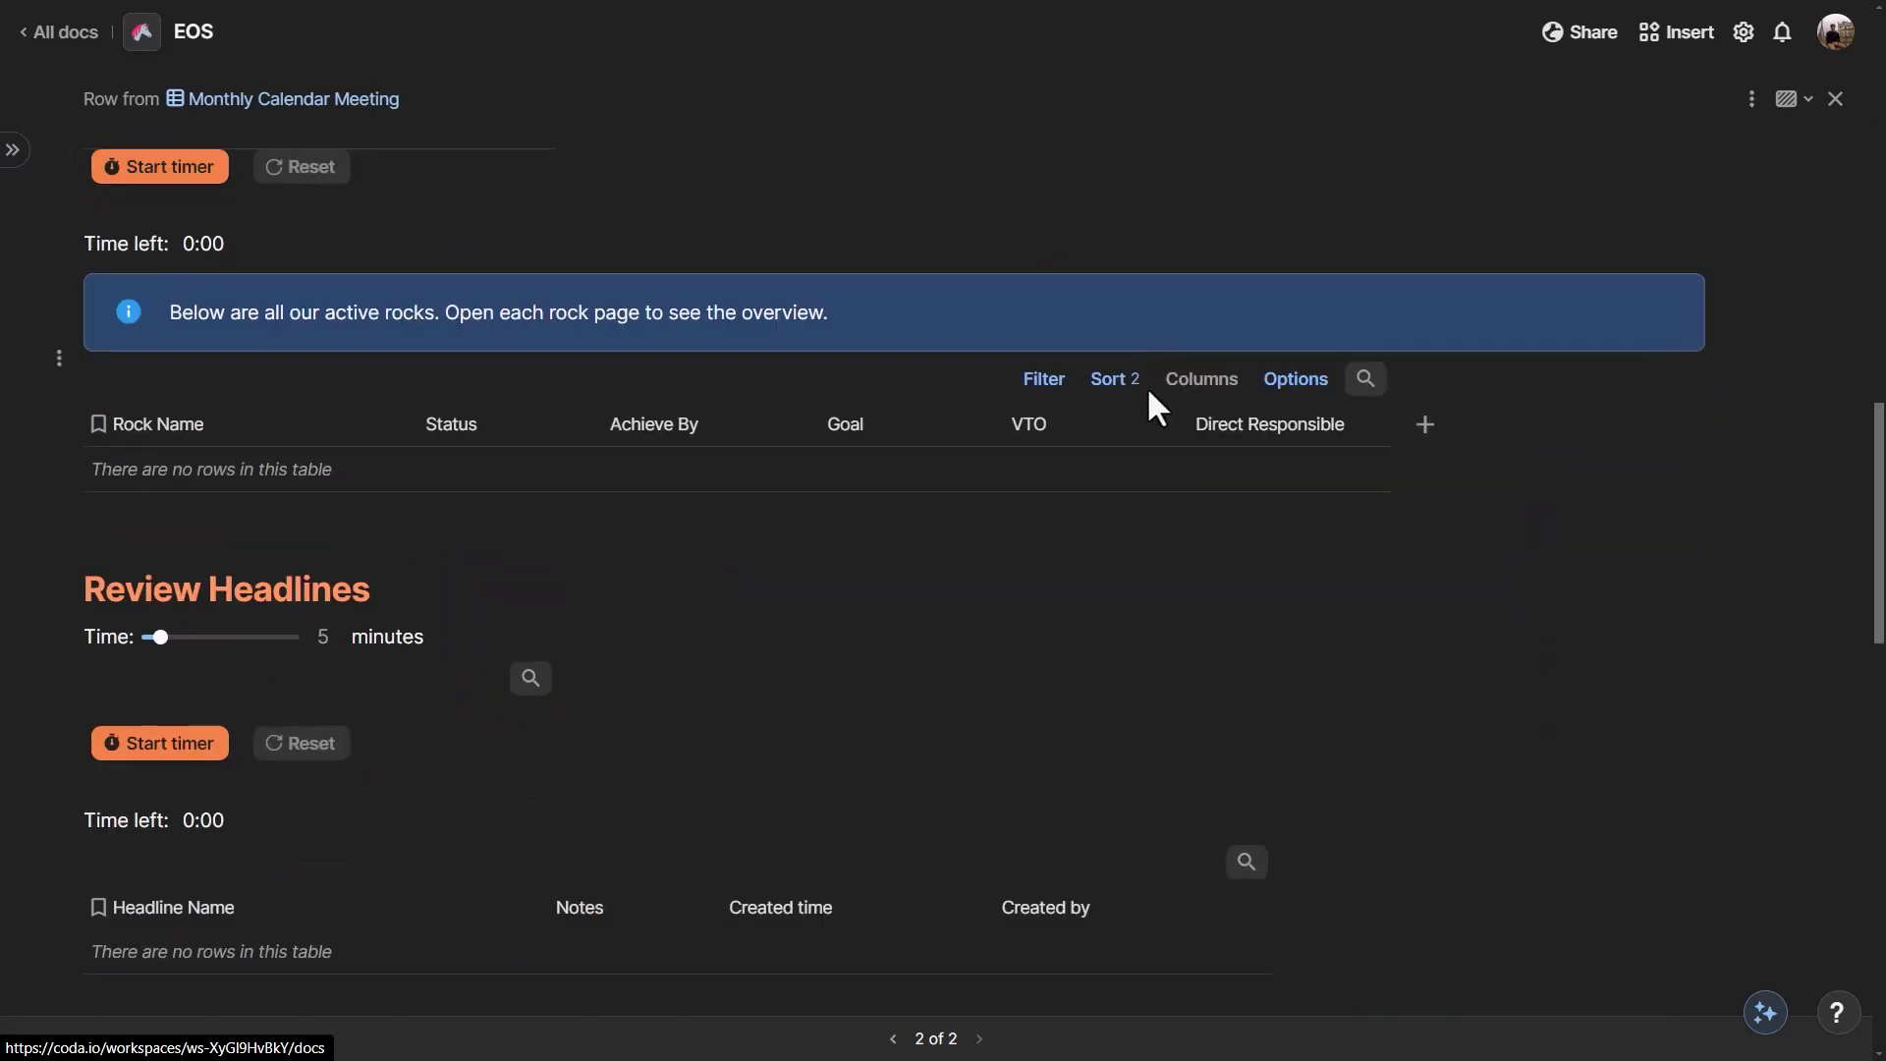
pyautogui.scroll(-3, 1149, 398)
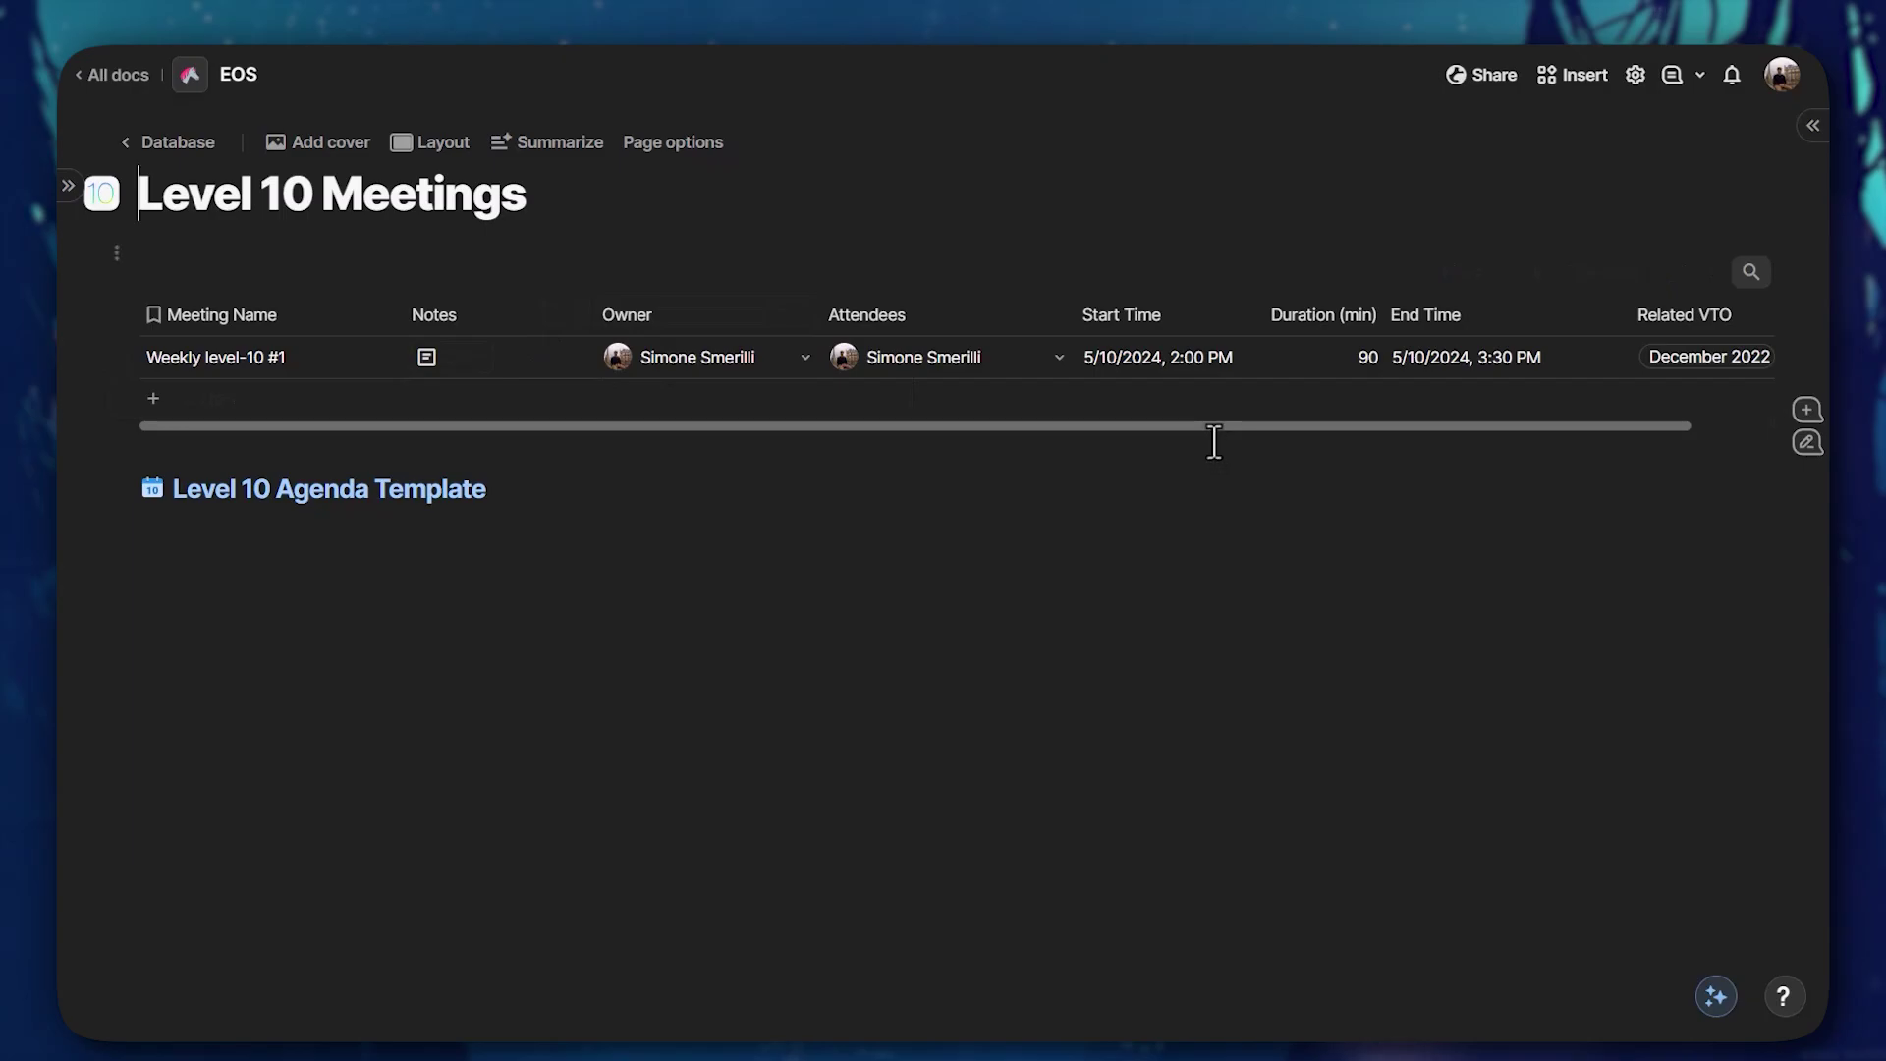
# Open the Notes column settings and keep its type as Canvas, defaulting to Level 10 Agenda Template
pyautogui.moveTo(1209, 428); pyautogui.dragTo(1471, 424)
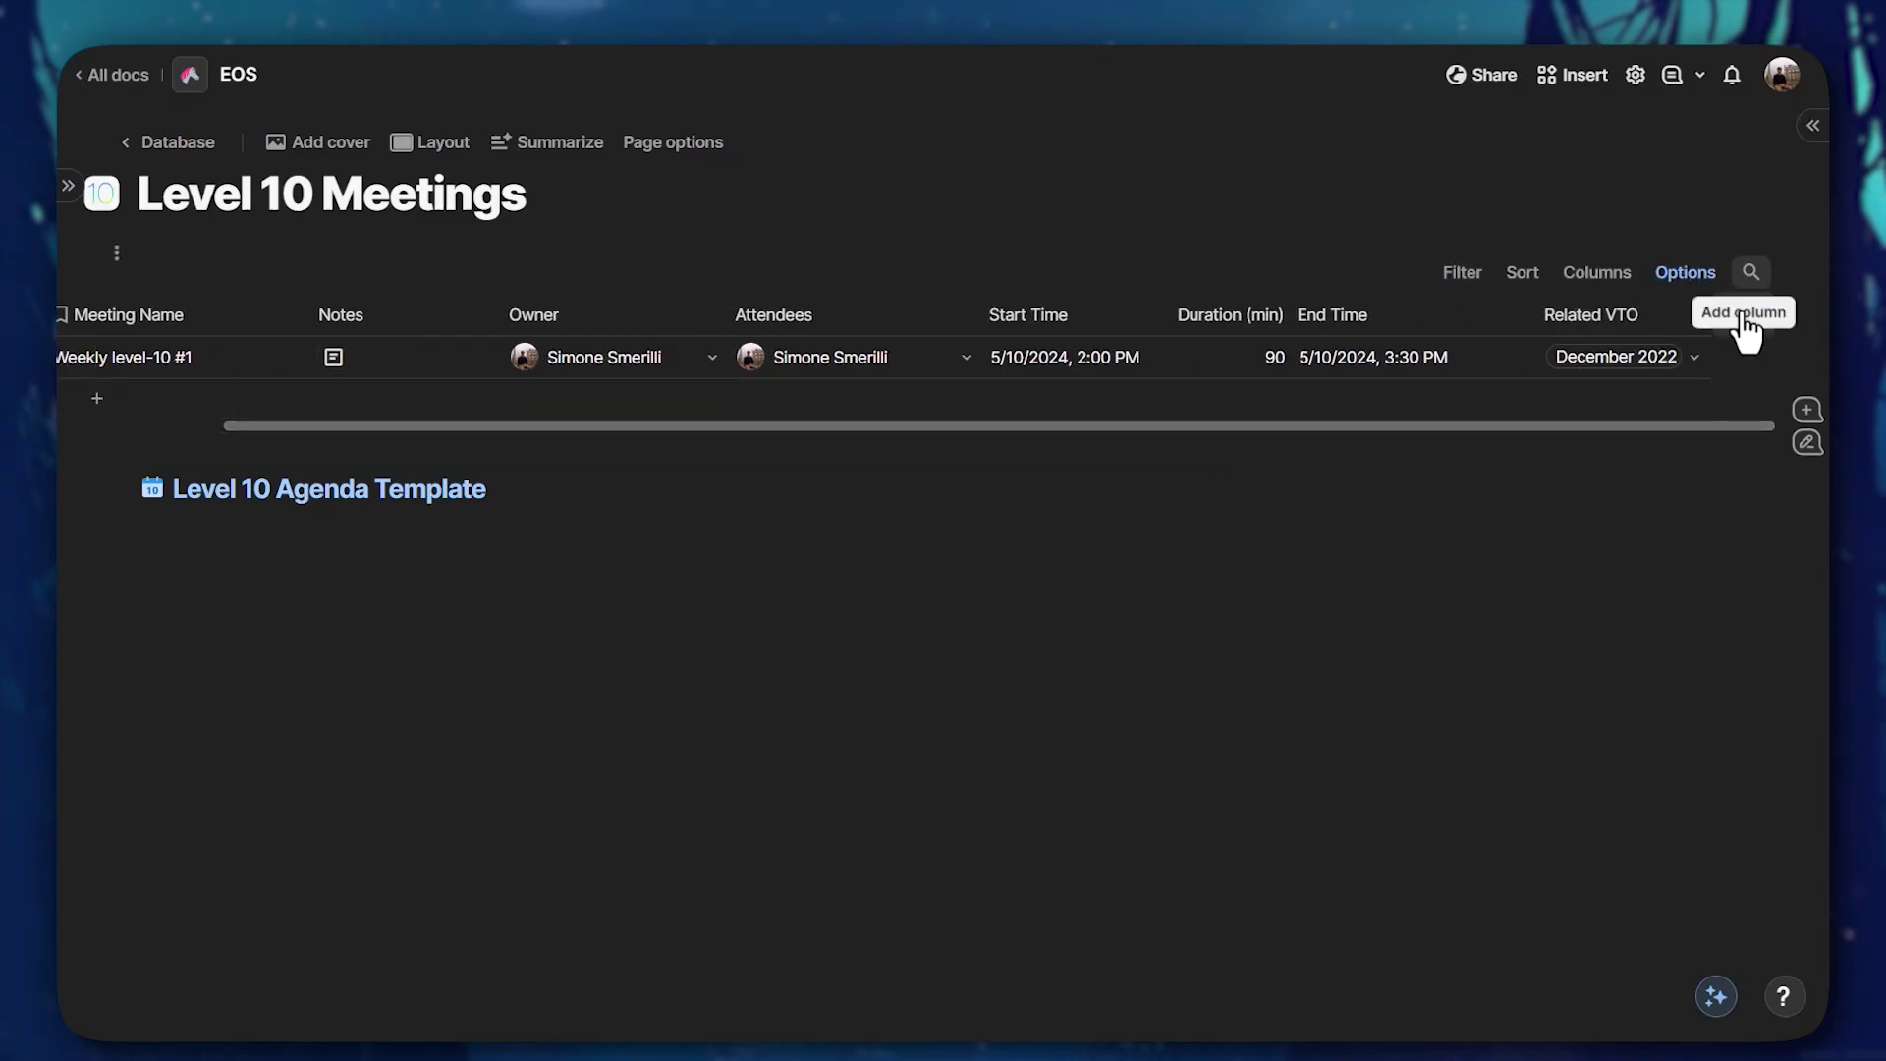
pyautogui.moveTo(1612, 429); pyautogui.dragTo(1479, 450)
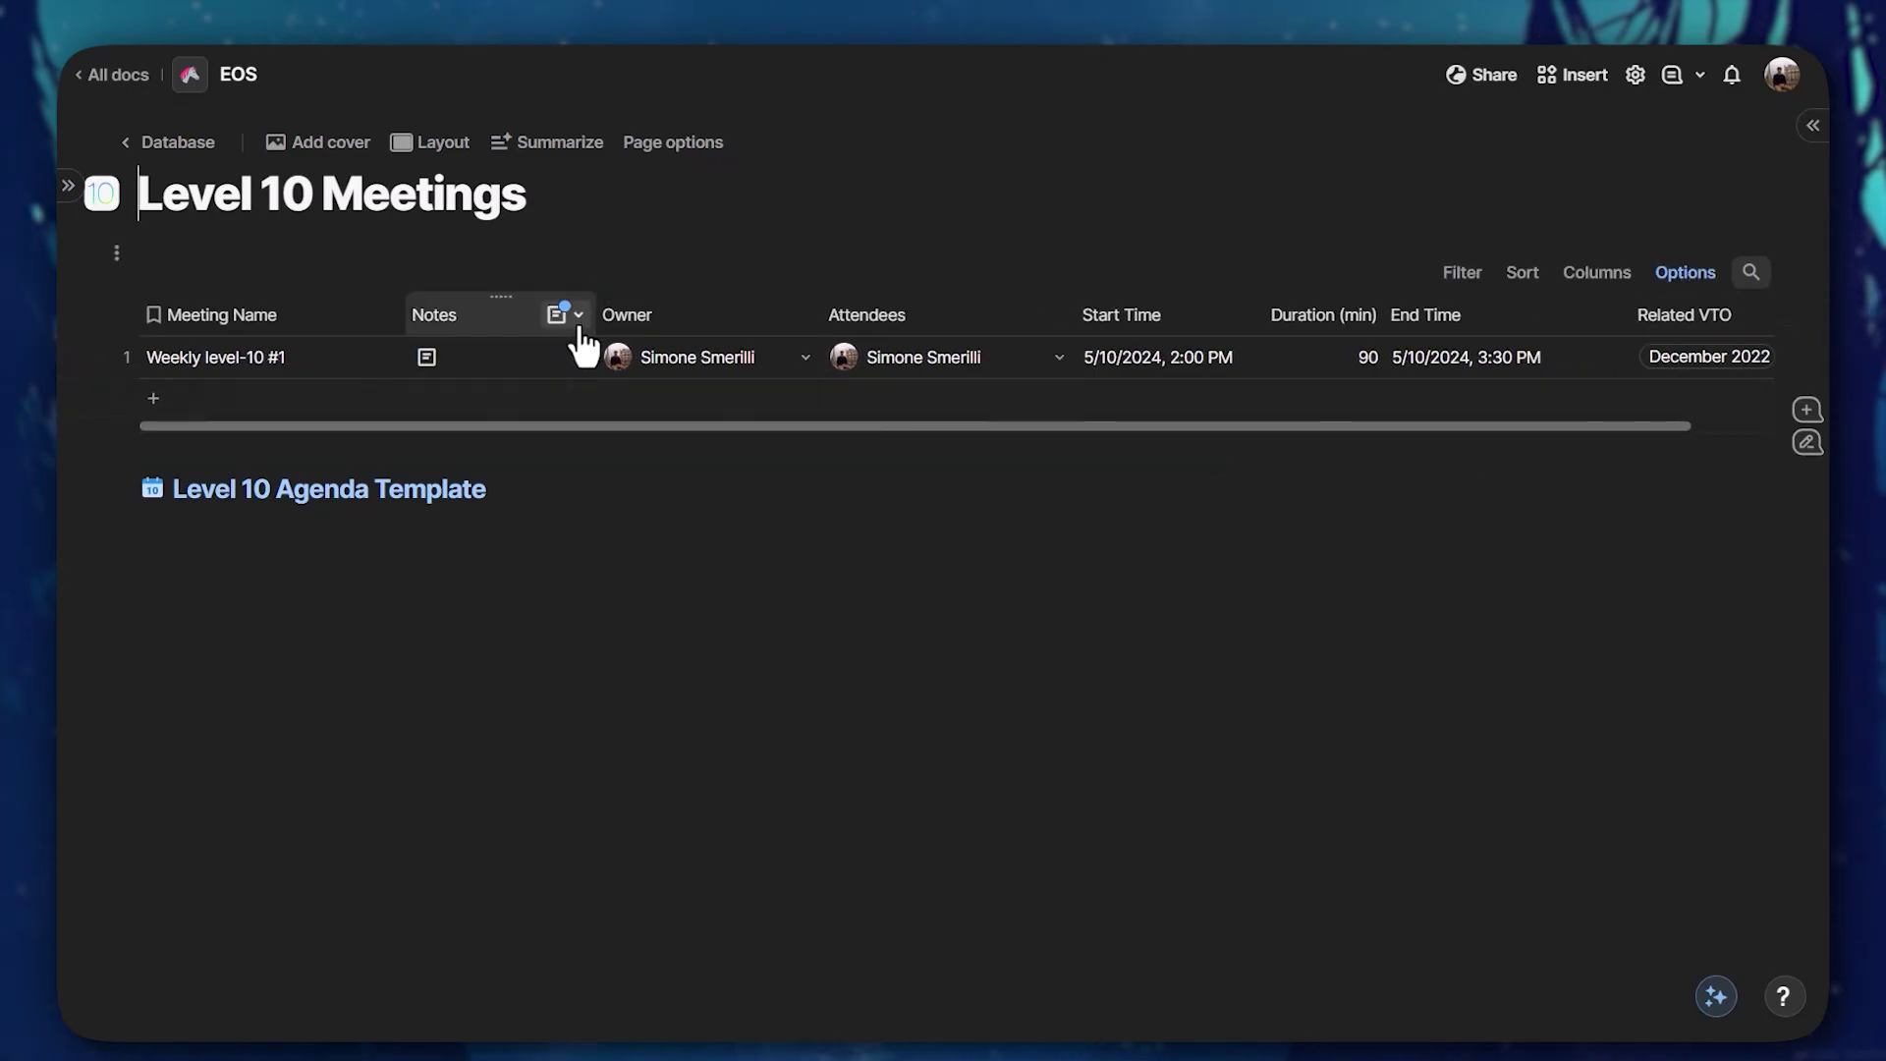
pyautogui.click(565, 315)
pyautogui.click(611, 391)
pyautogui.click(611, 391)
pyautogui.scroll(-10, 676, 566)
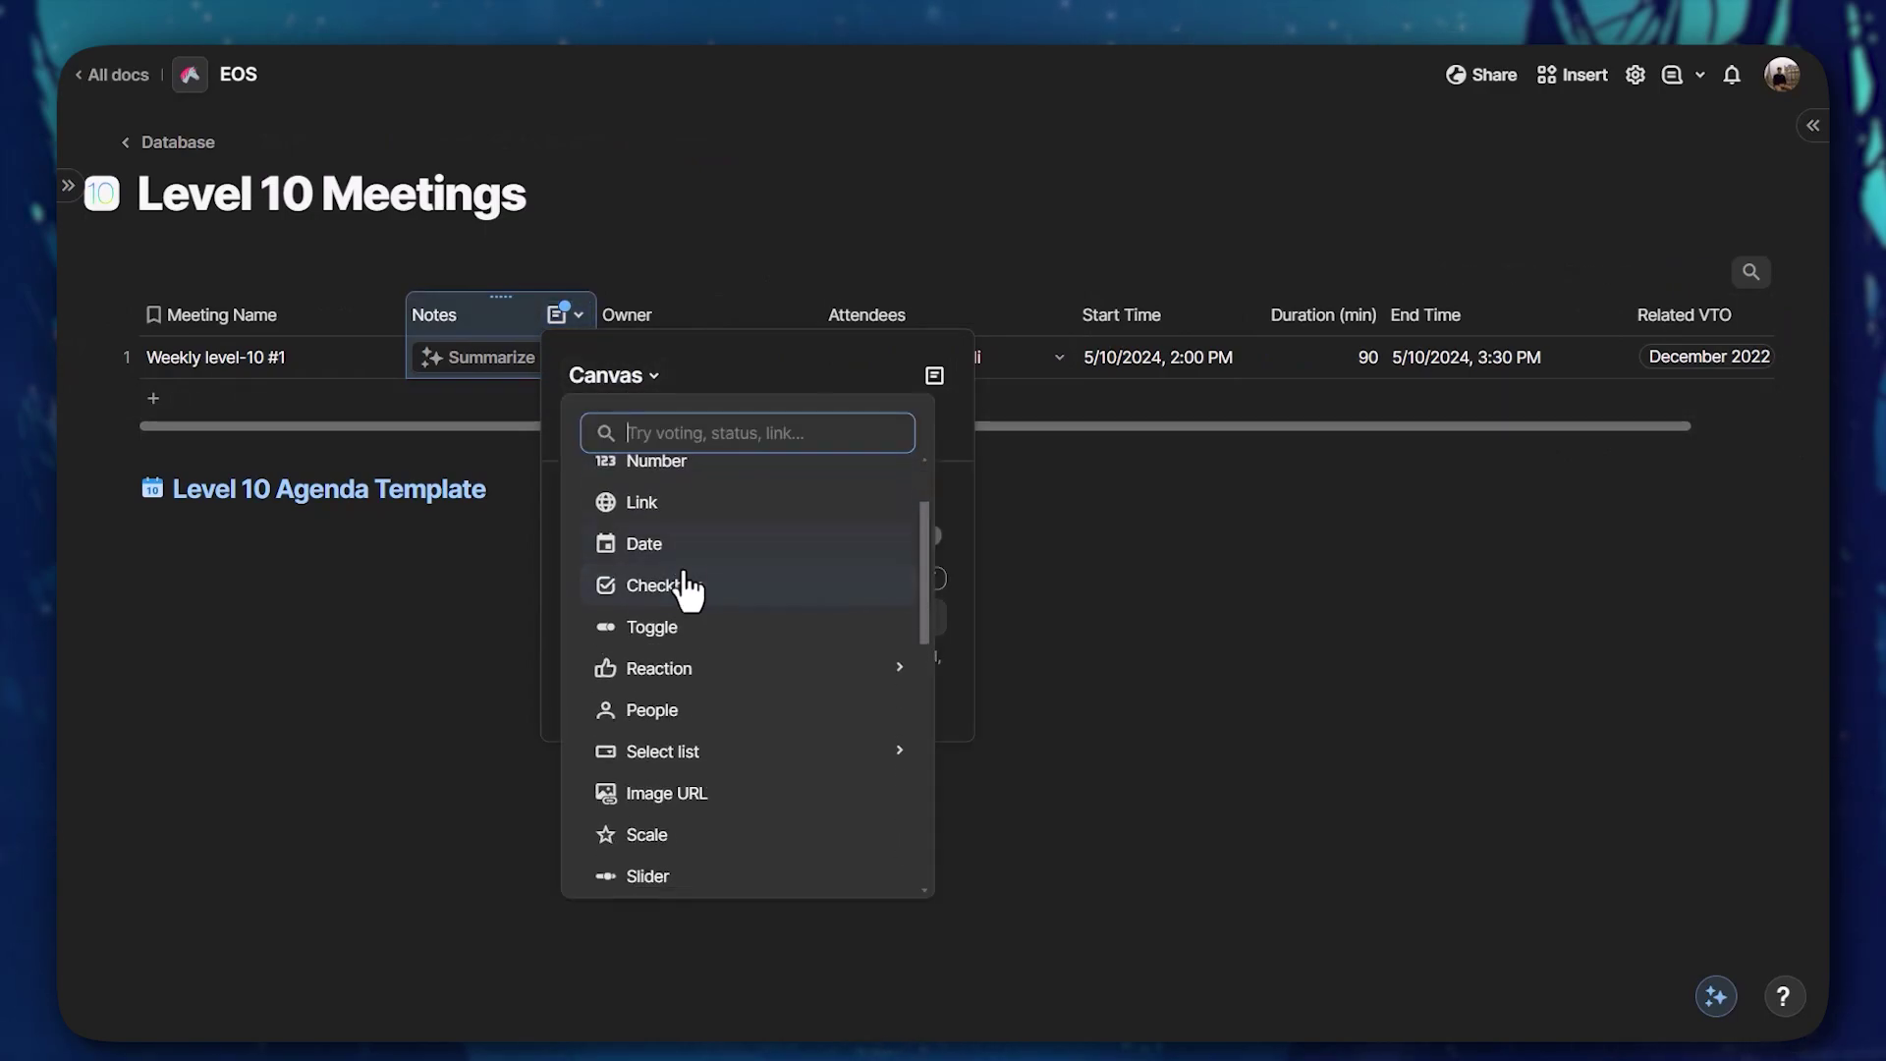
pyautogui.scroll(10, 637, 569)
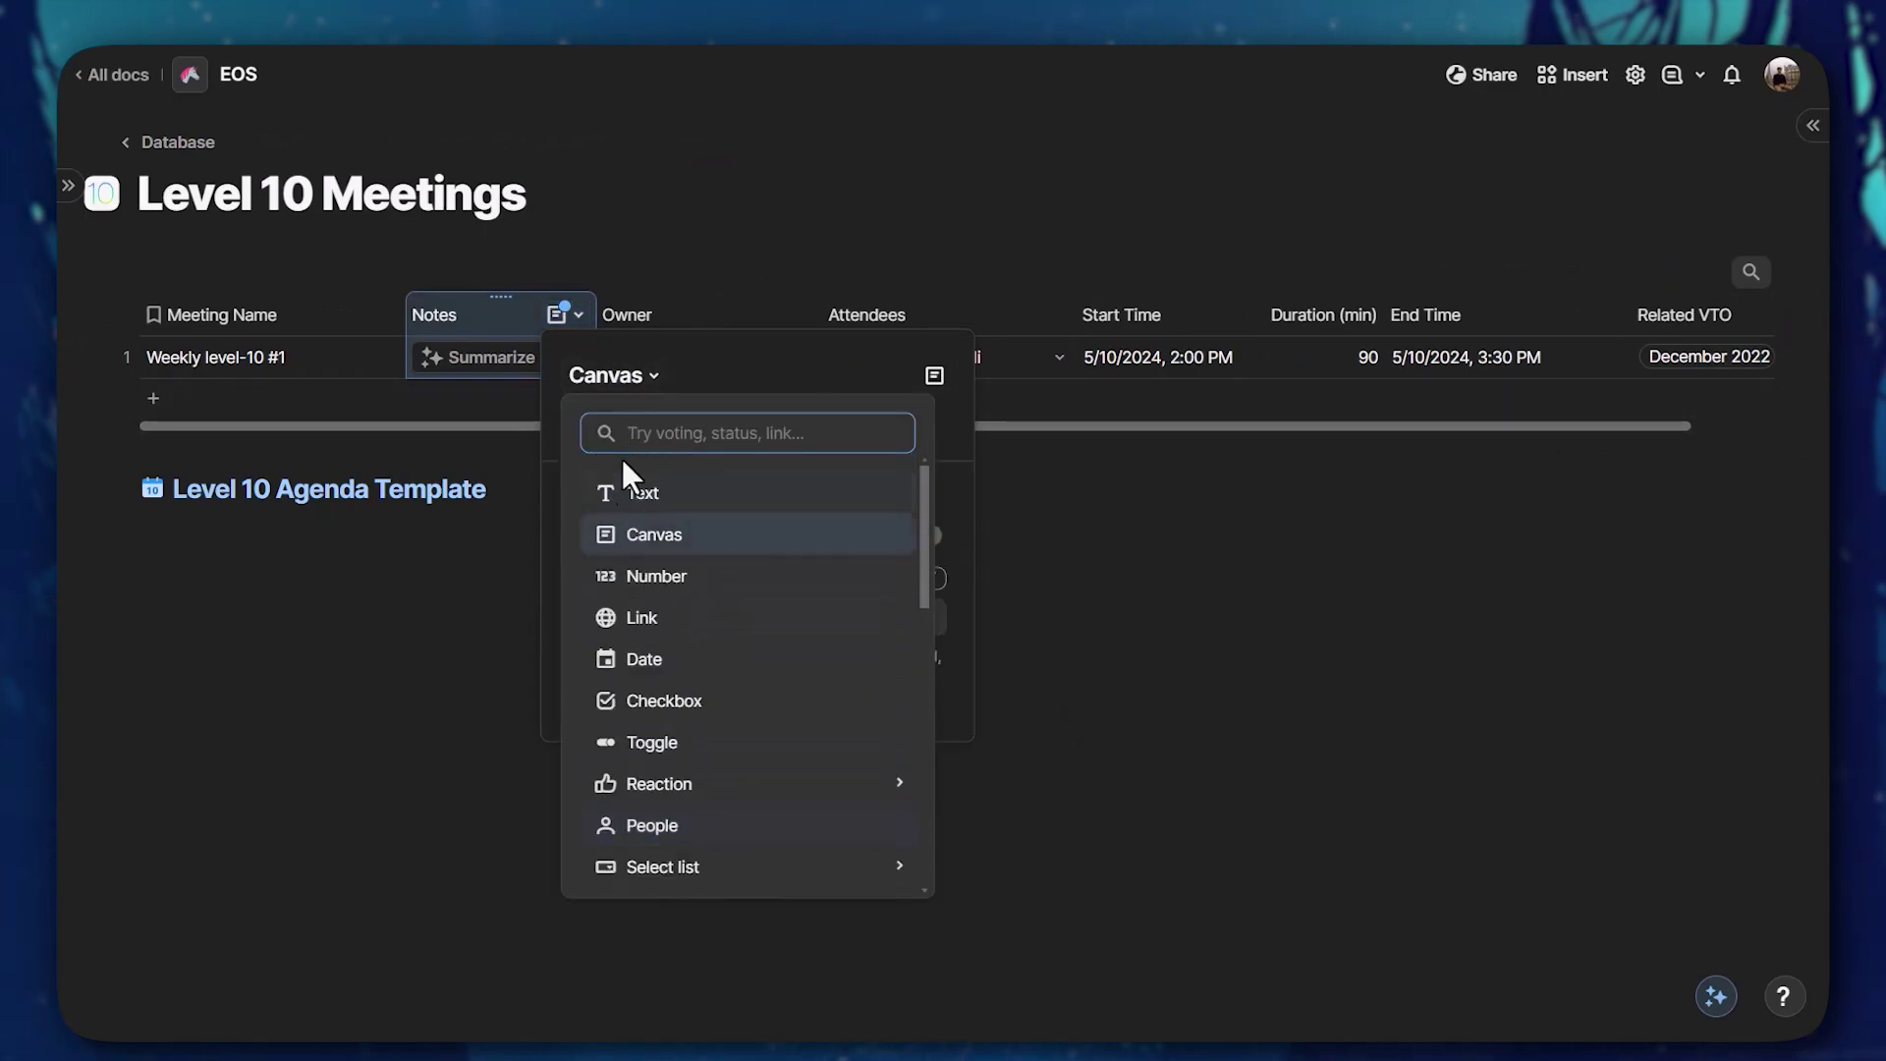
pyautogui.click(702, 378)
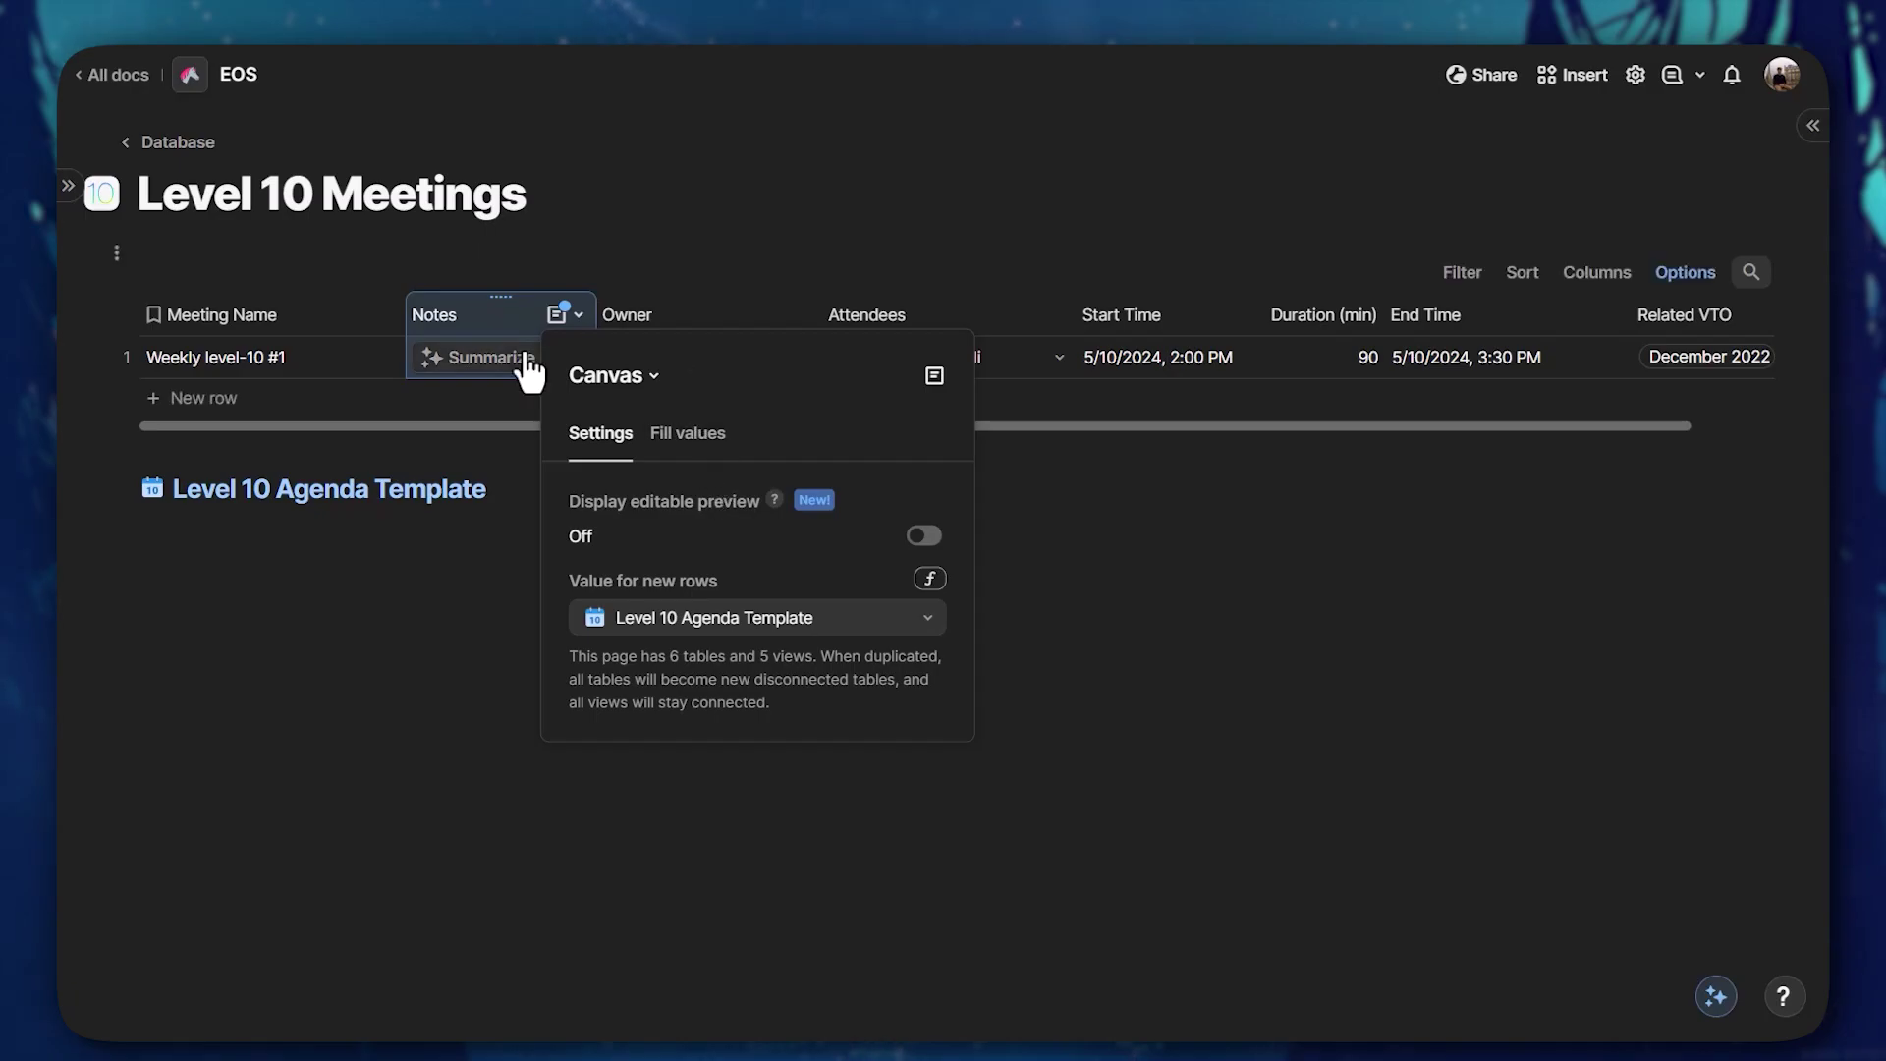
# Turn Display editable preview on for the Notes column and close its settings
pyautogui.click(562, 320)
pyautogui.click(565, 316)
pyautogui.click(590, 398)
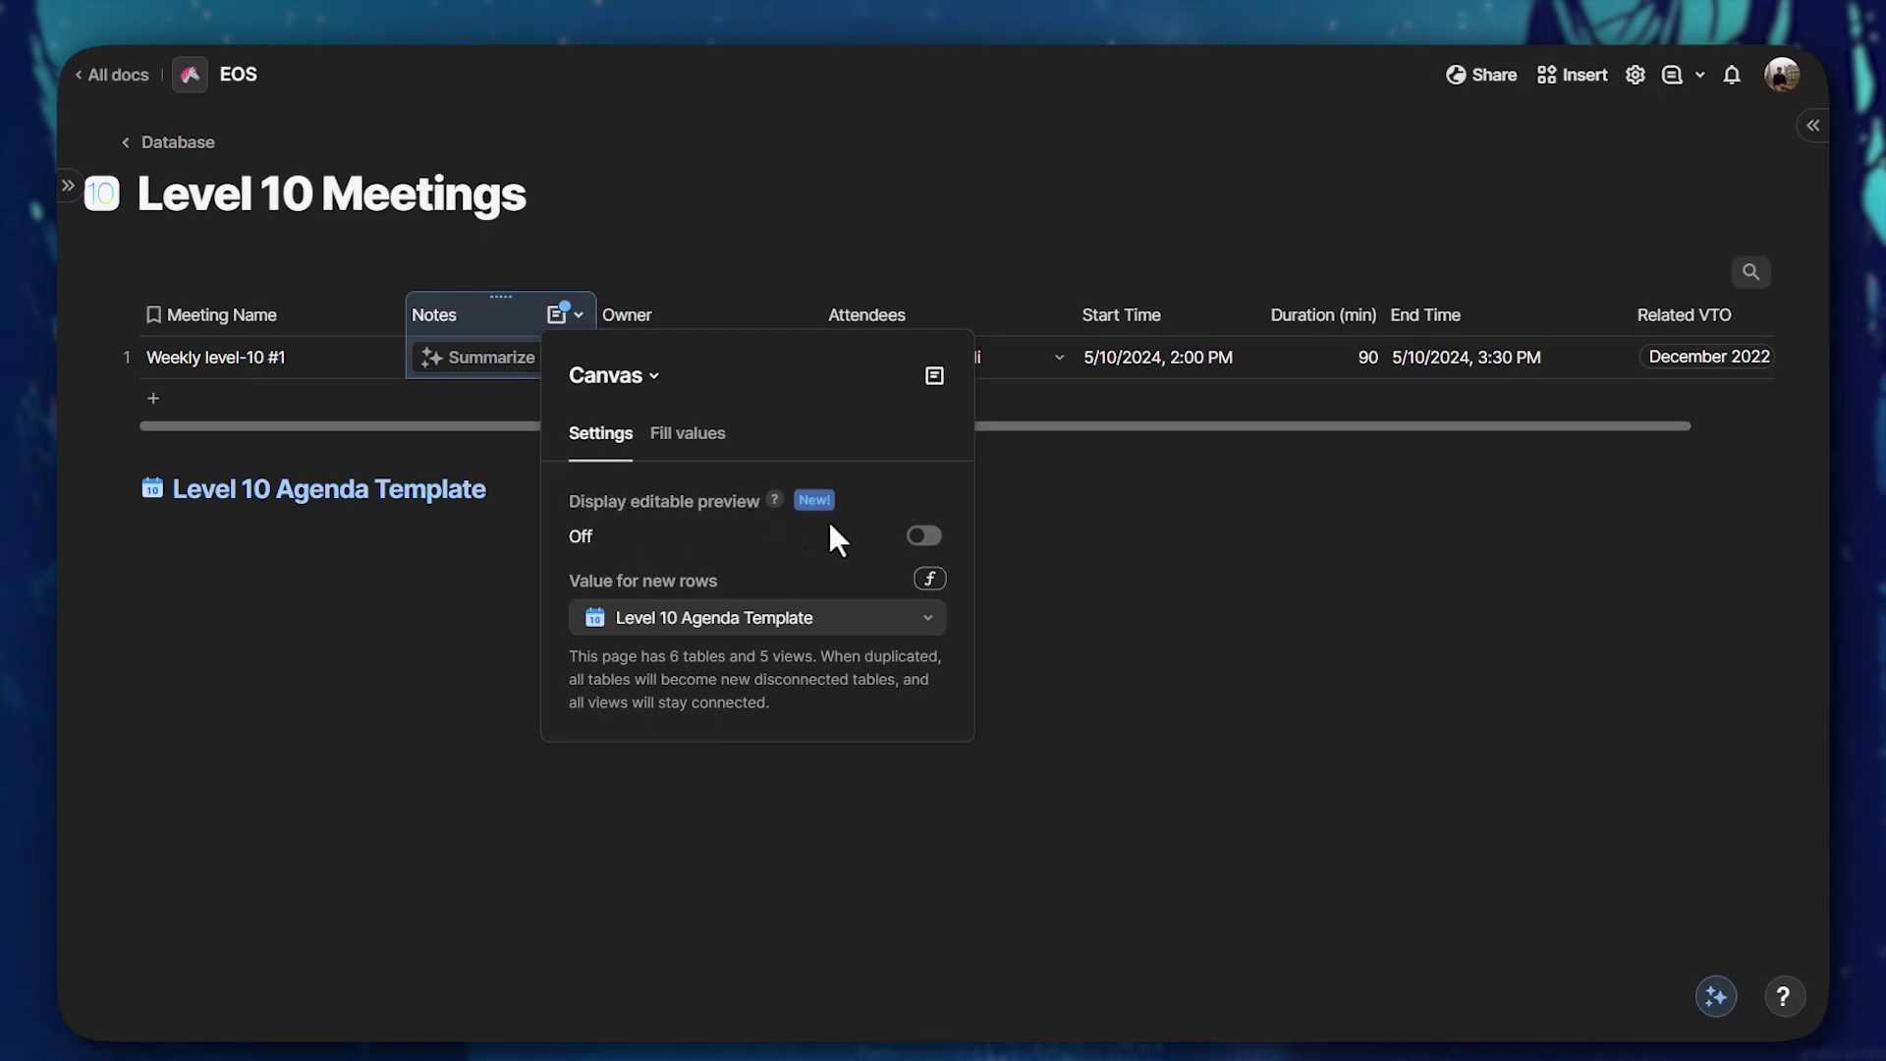
pyautogui.click(923, 536)
pyautogui.click(1228, 639)
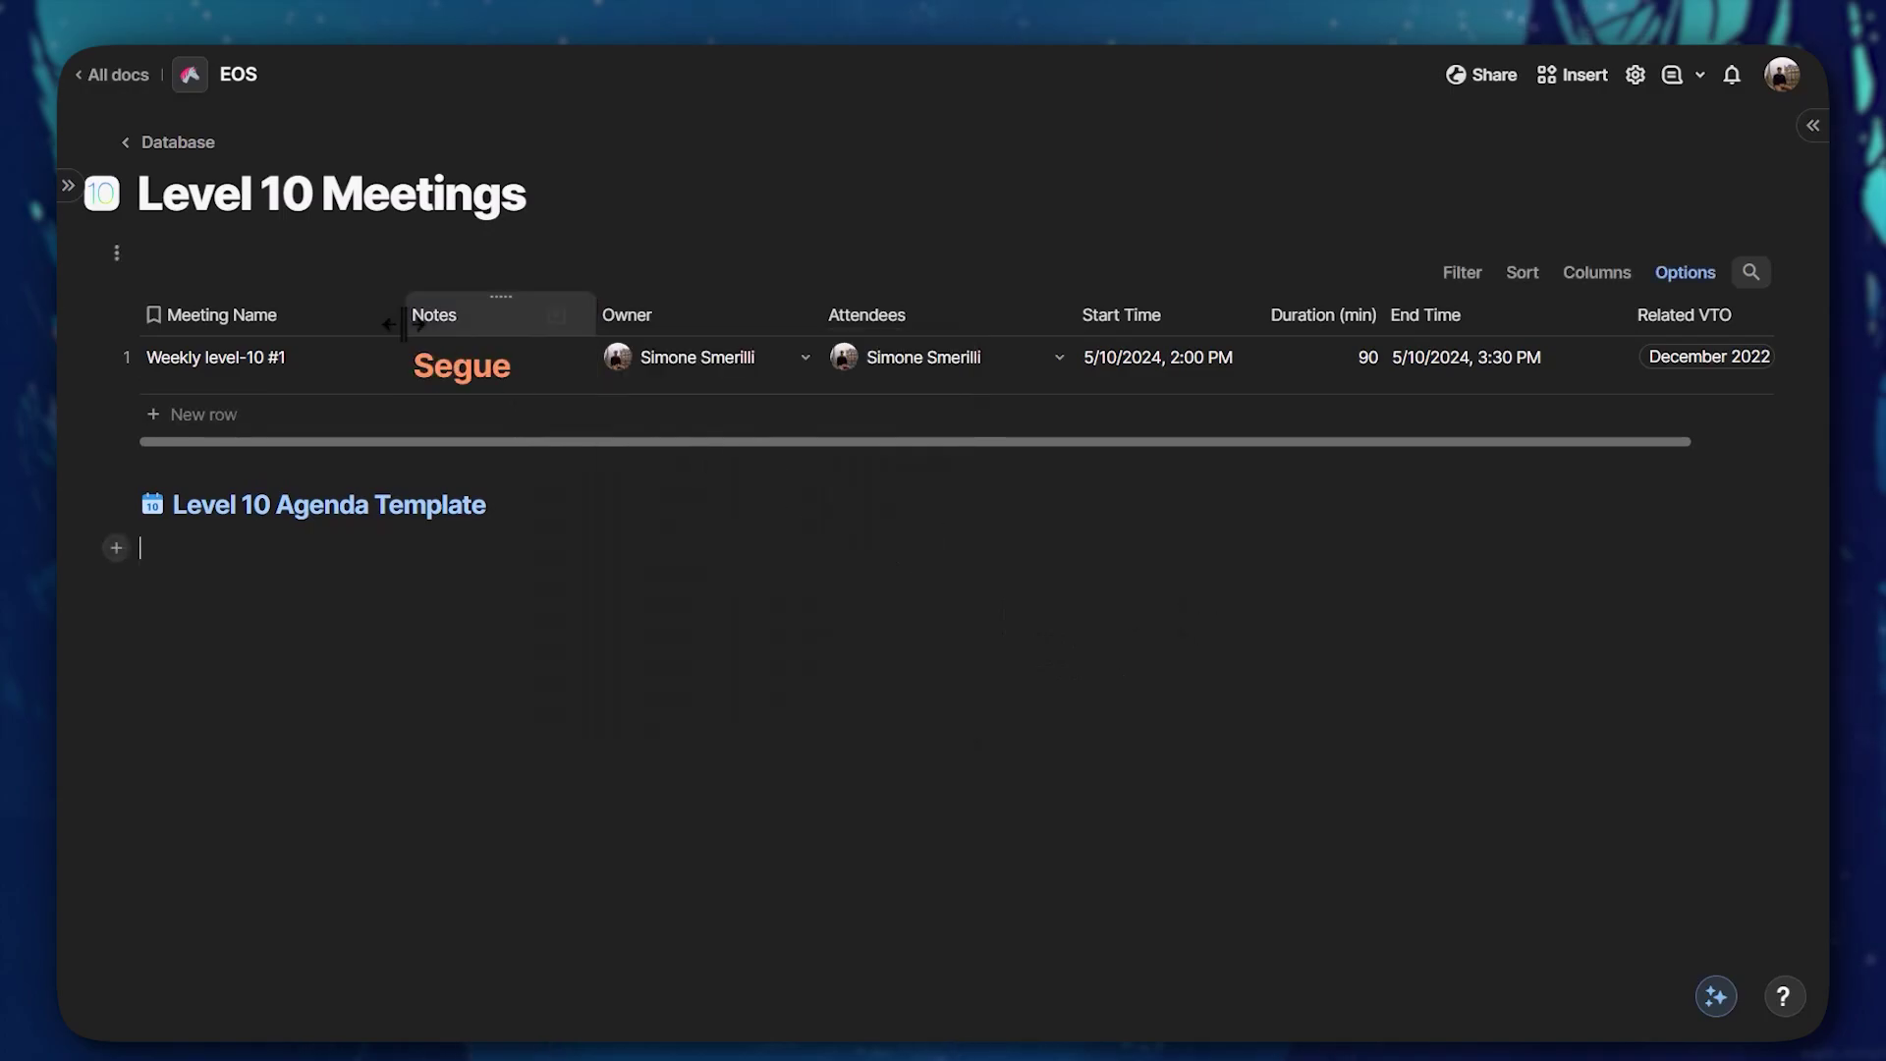
# Expand Weekly level-10 #1's Notes cell to show its Segue and Review Scorecard agenda
pyautogui.rightClick(482, 311)
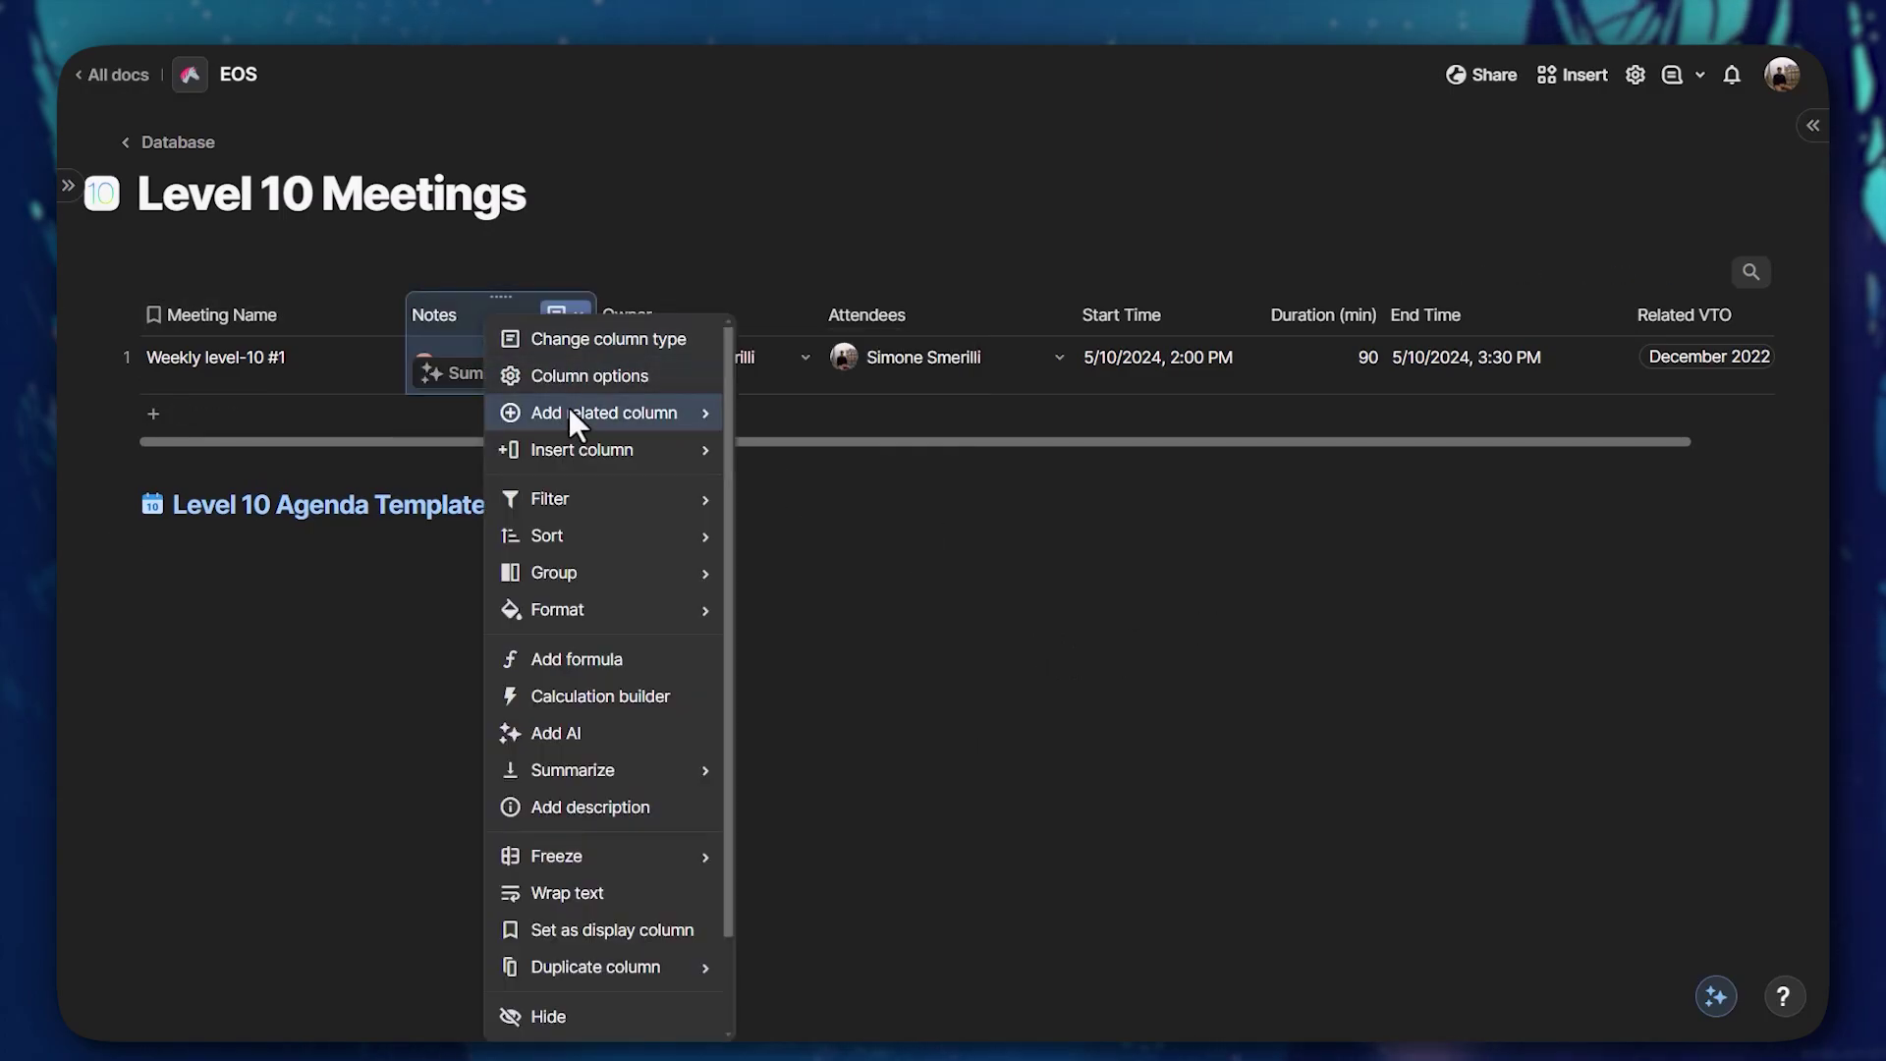
pyautogui.moveTo(569, 410)
pyautogui.click(439, 343)
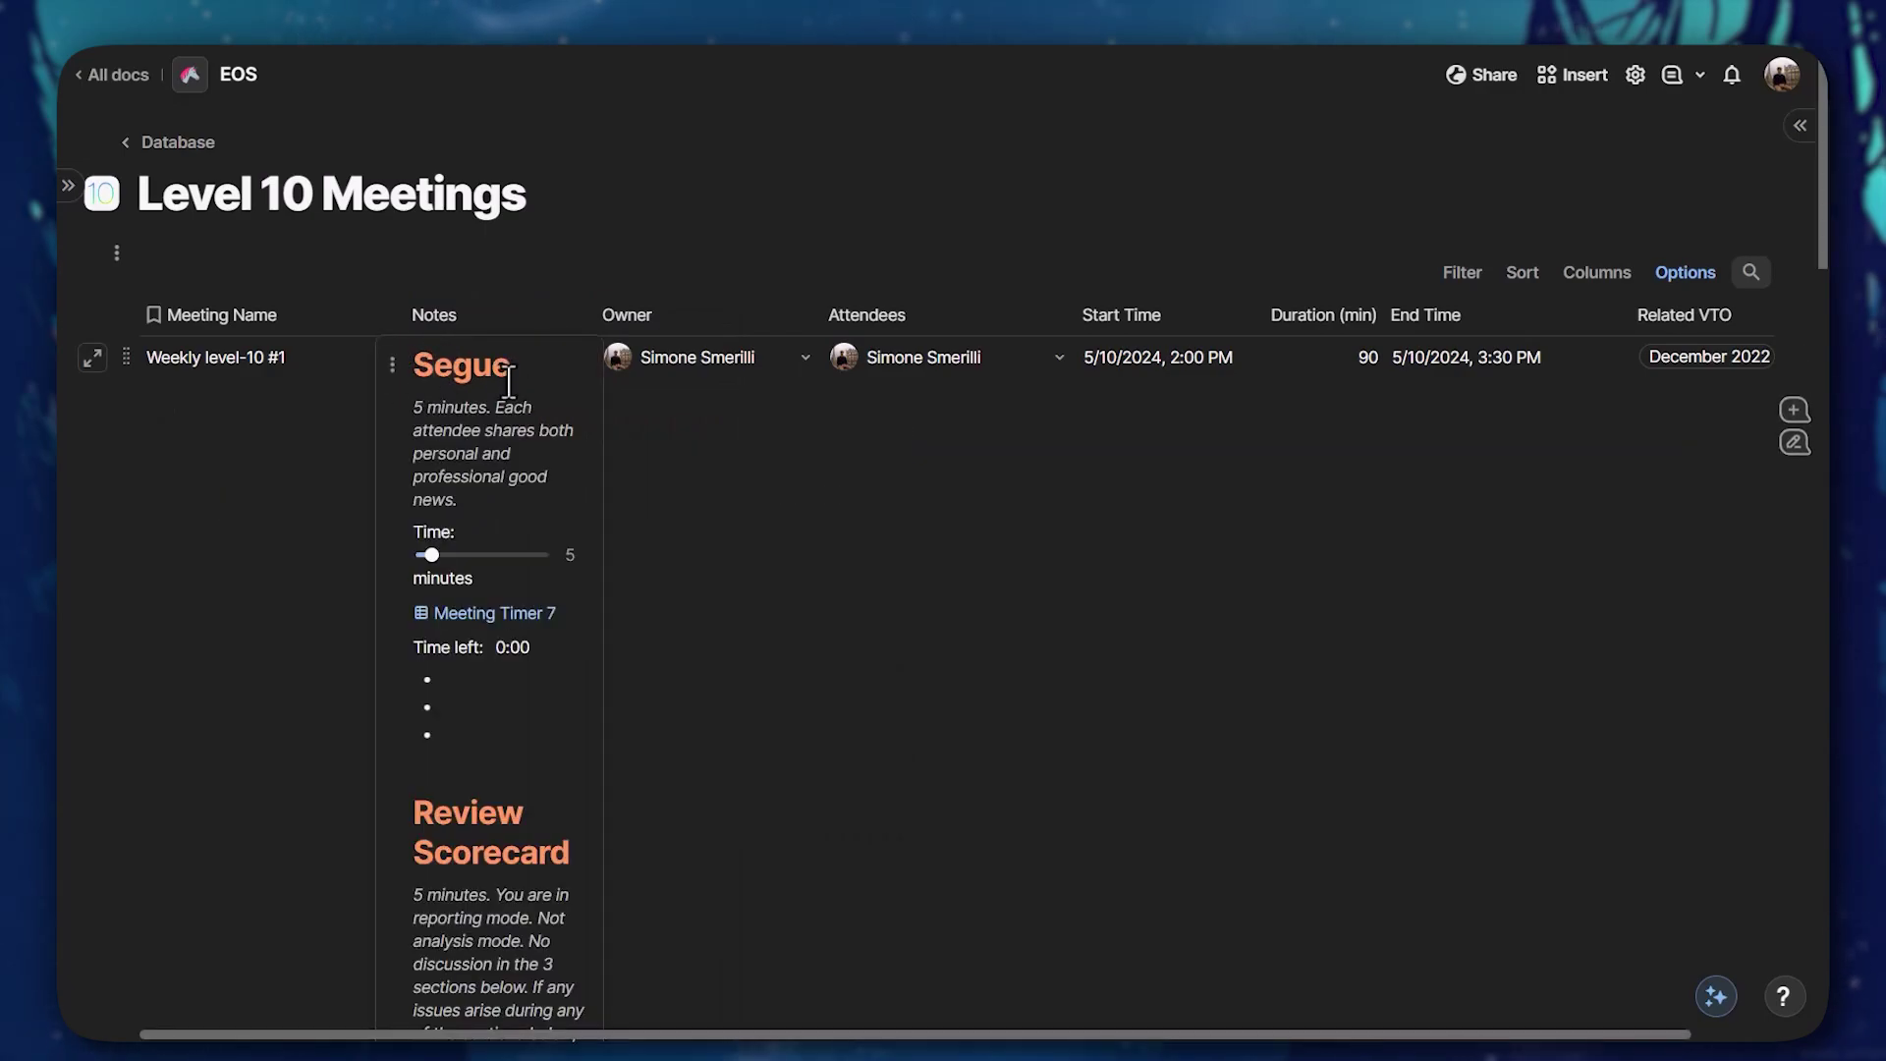
# Expand the Weekly level-10 #1 Notes and read through the Segue and Review Scorecard sections
pyautogui.click(652, 429)
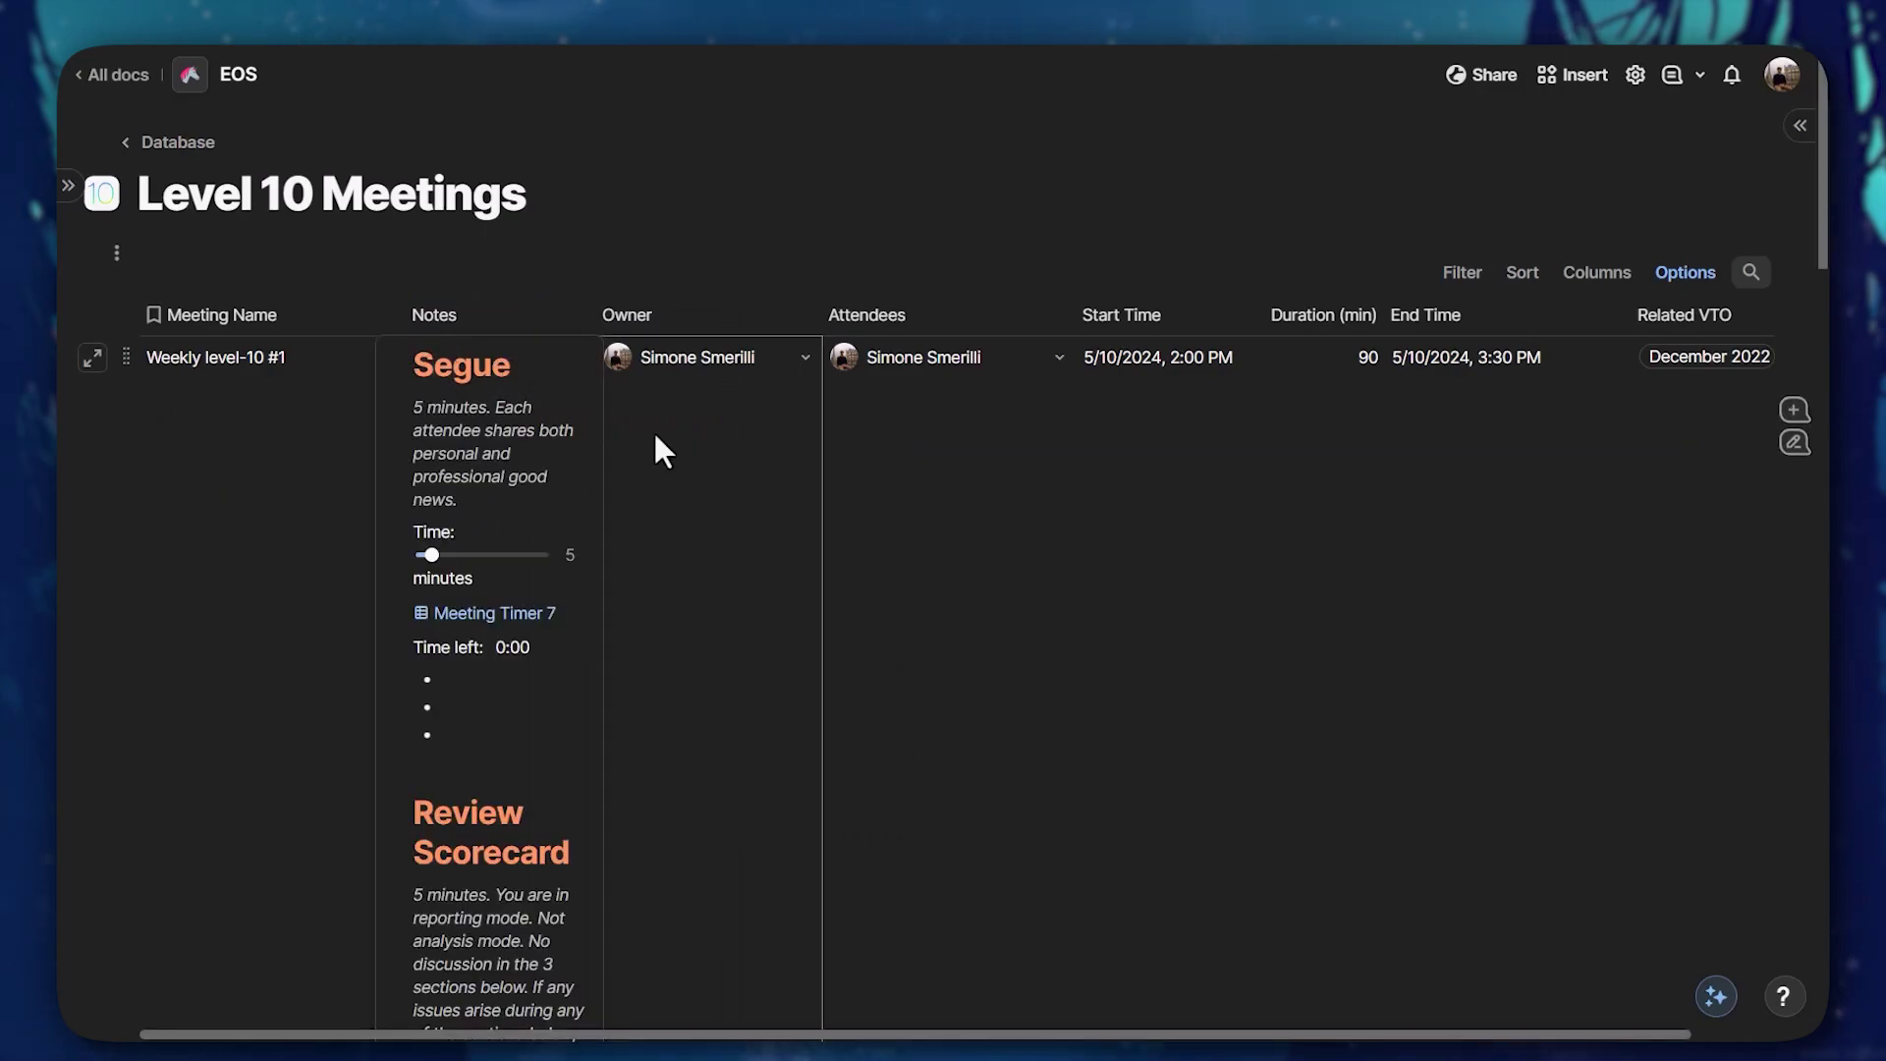
pyautogui.click(527, 383)
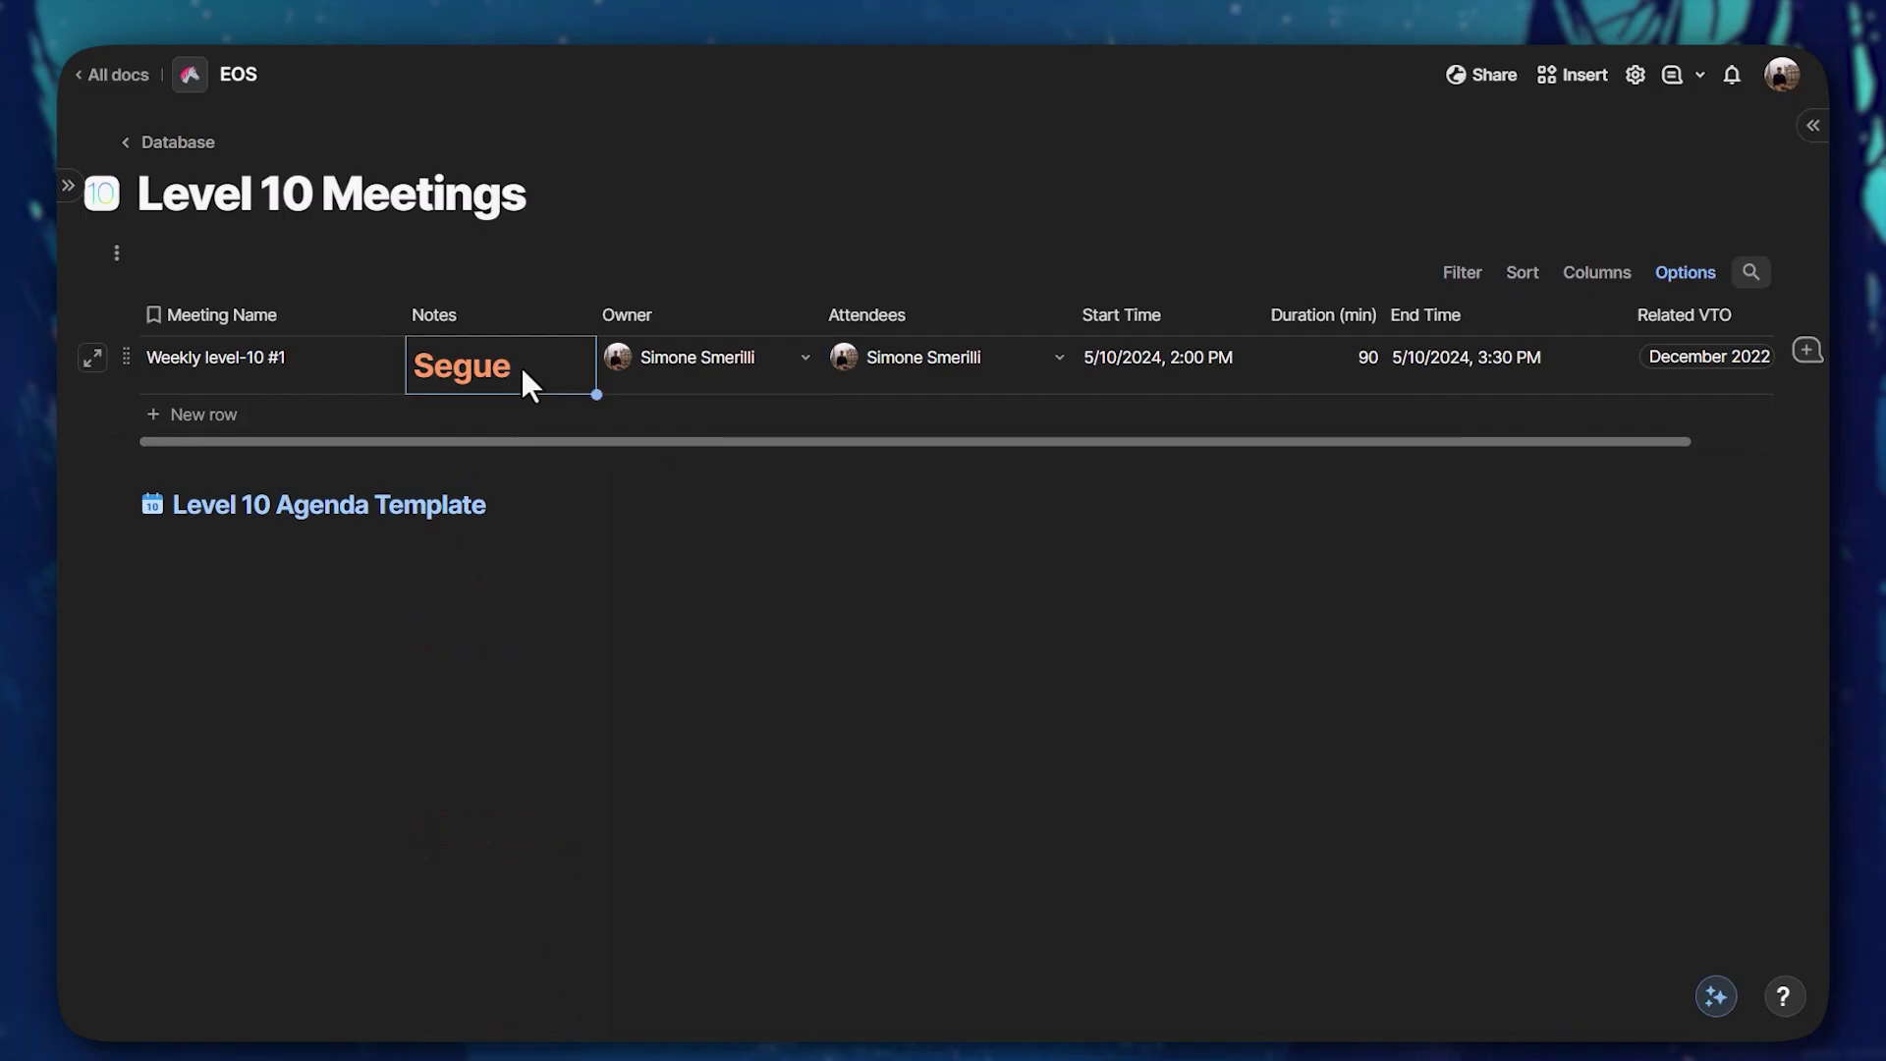
pyautogui.scroll(-1, 457, 385)
pyautogui.scroll(-2, 456, 385)
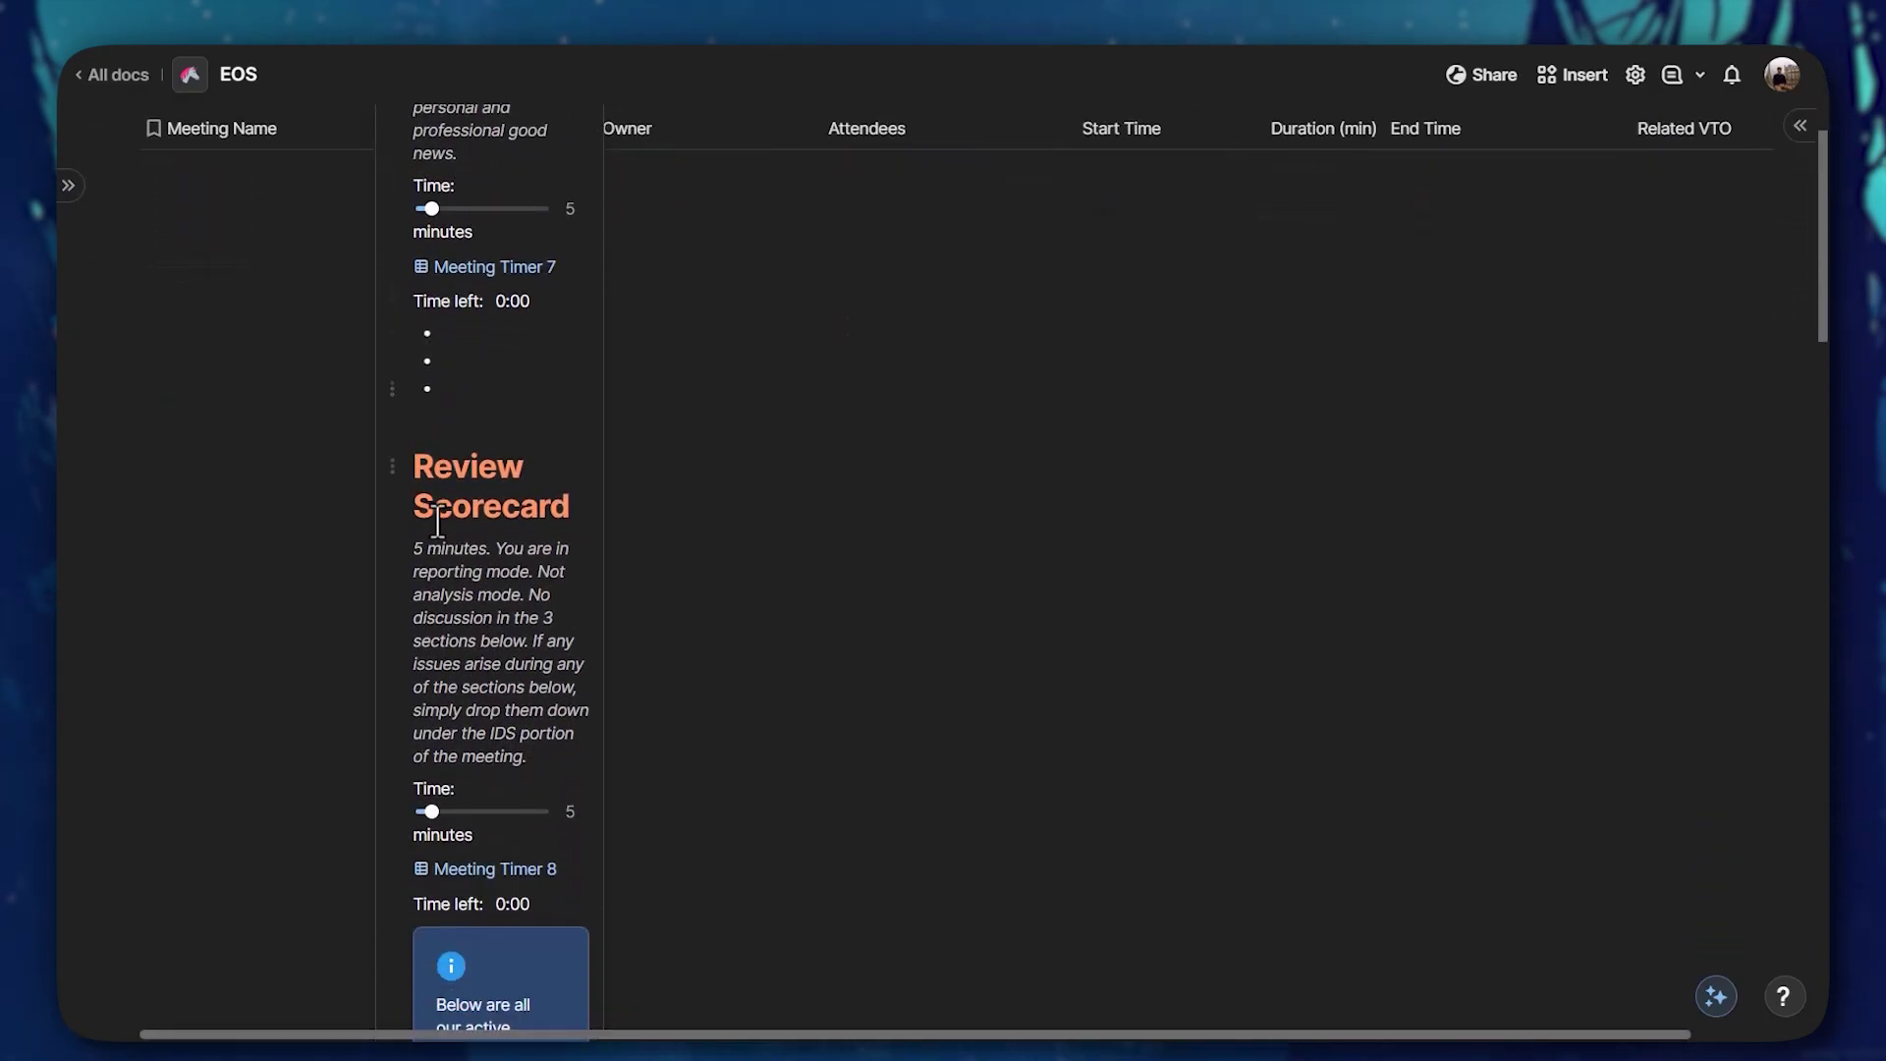
pyautogui.click(426, 533)
pyautogui.scroll(-2, 457, 629)
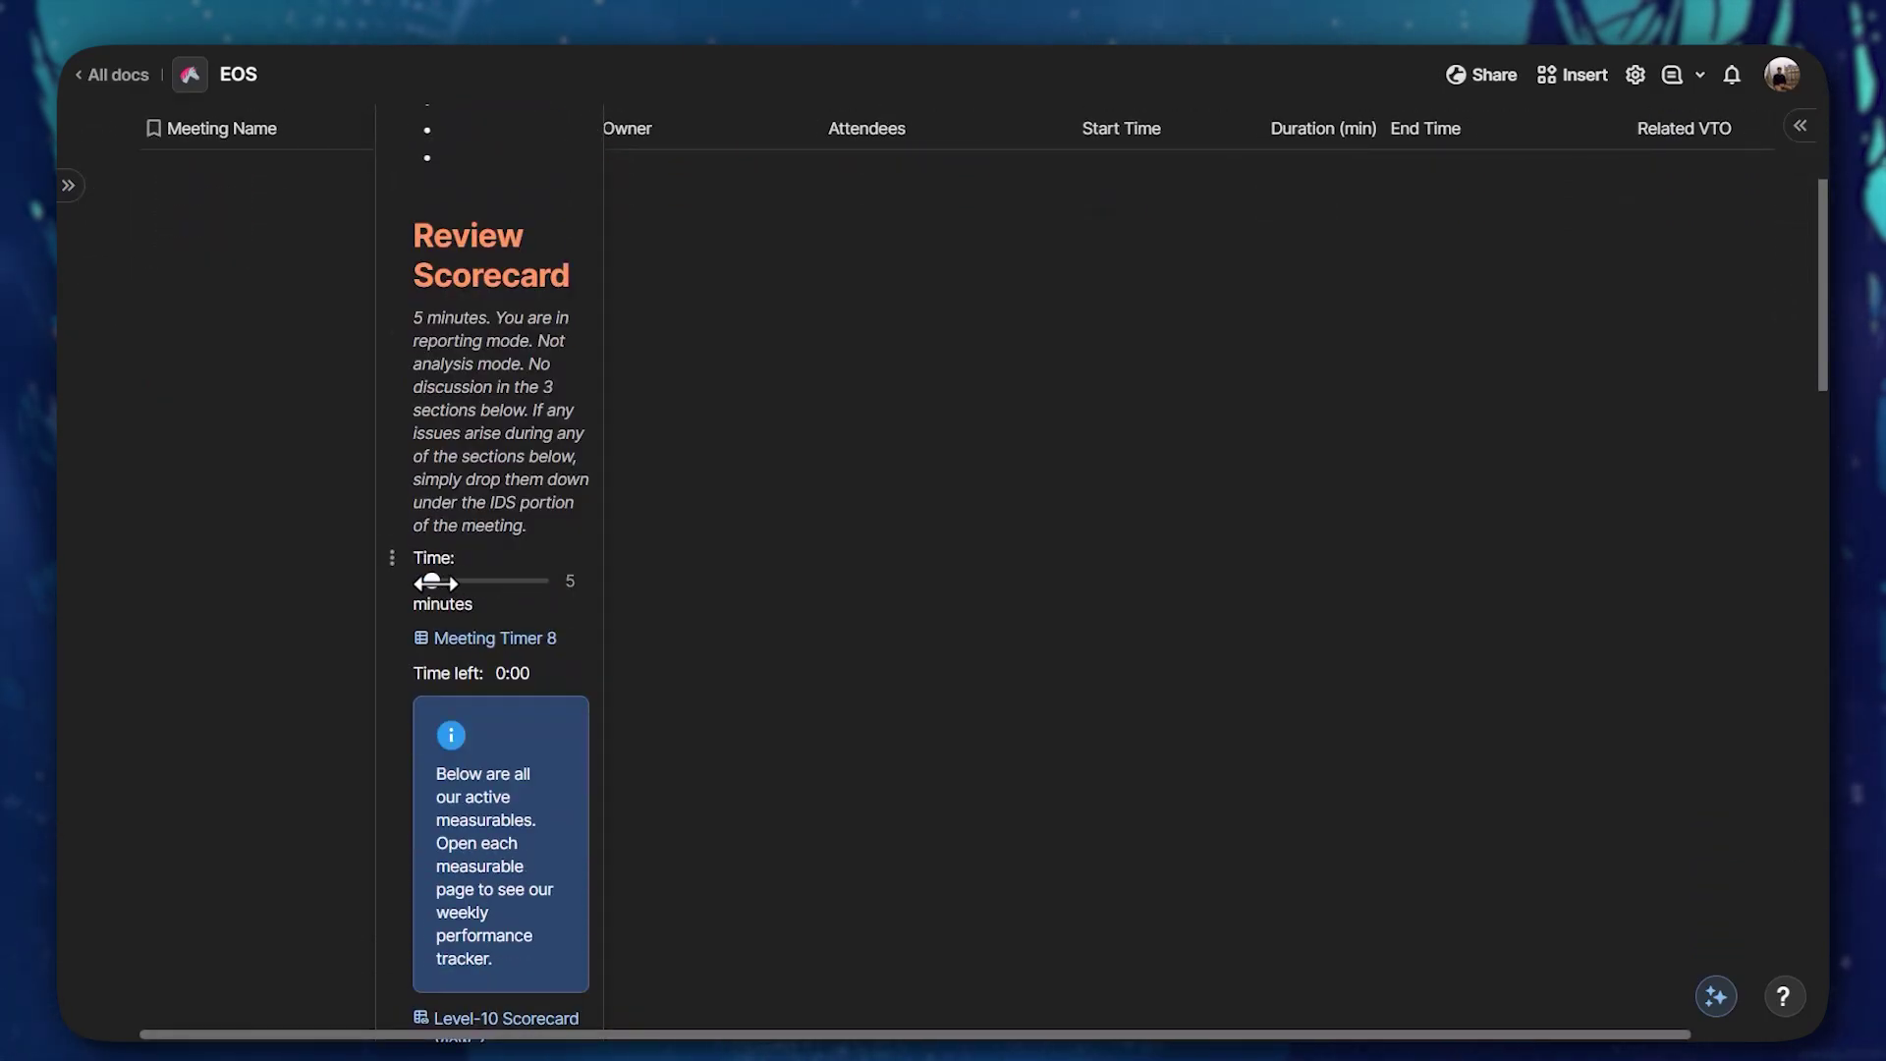
pyautogui.moveTo(432, 577); pyautogui.dragTo(442, 576)
pyautogui.scroll(-3, 444, 582)
pyautogui.scroll(-3, 444, 582)
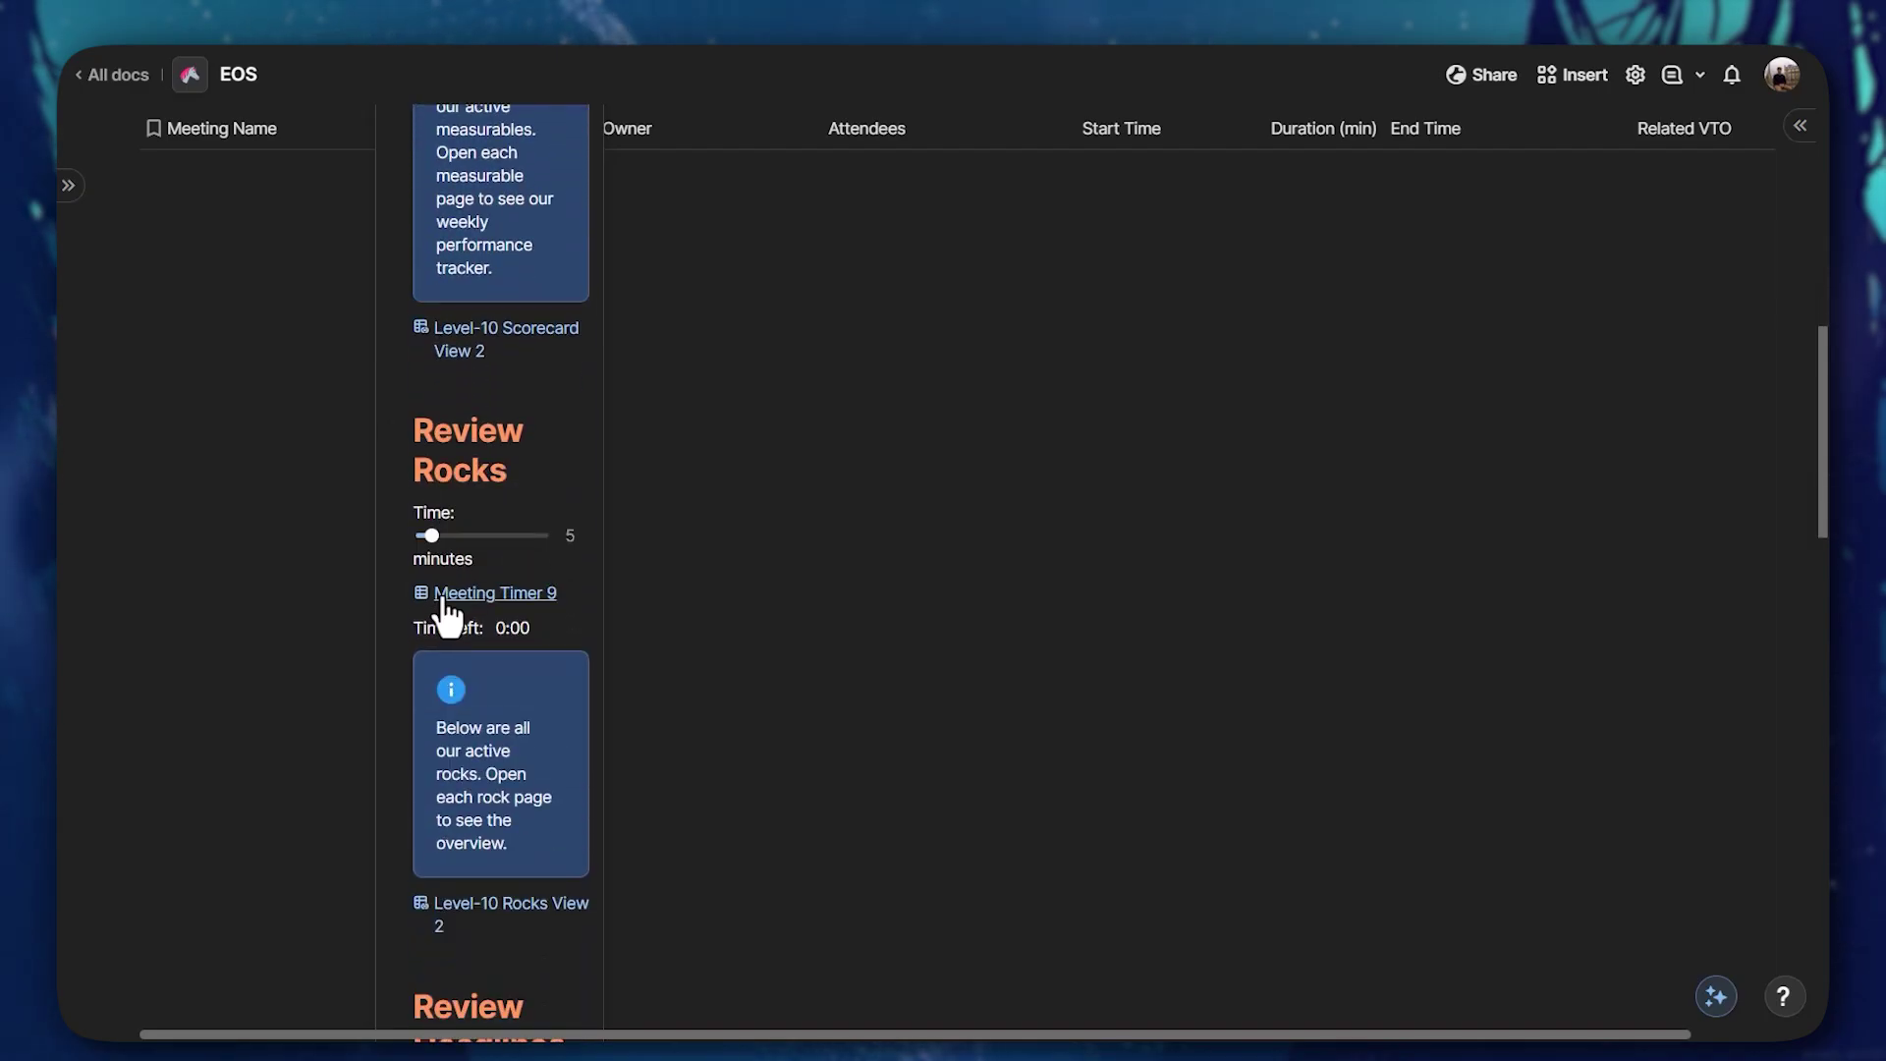
pyautogui.scroll(8, 433, 615)
pyautogui.scroll(4, 439, 614)
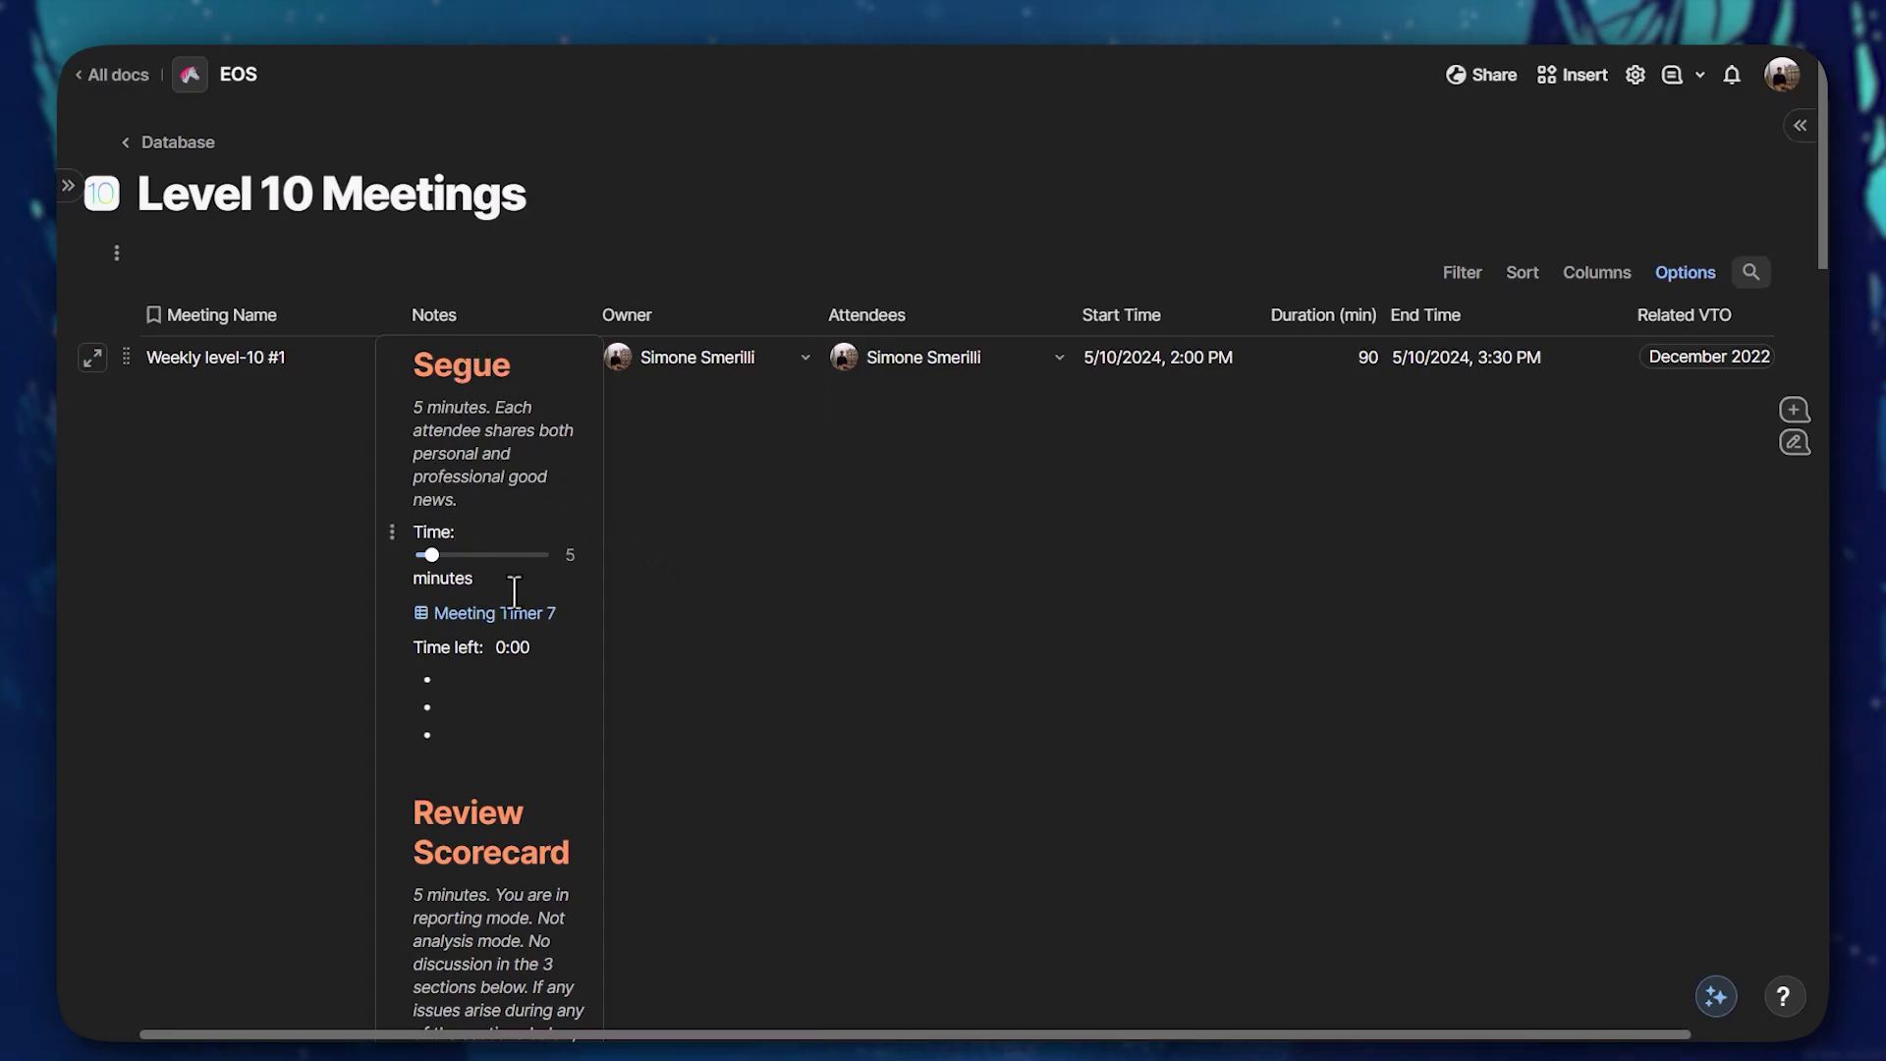
pyautogui.scroll(-3, 475, 476)
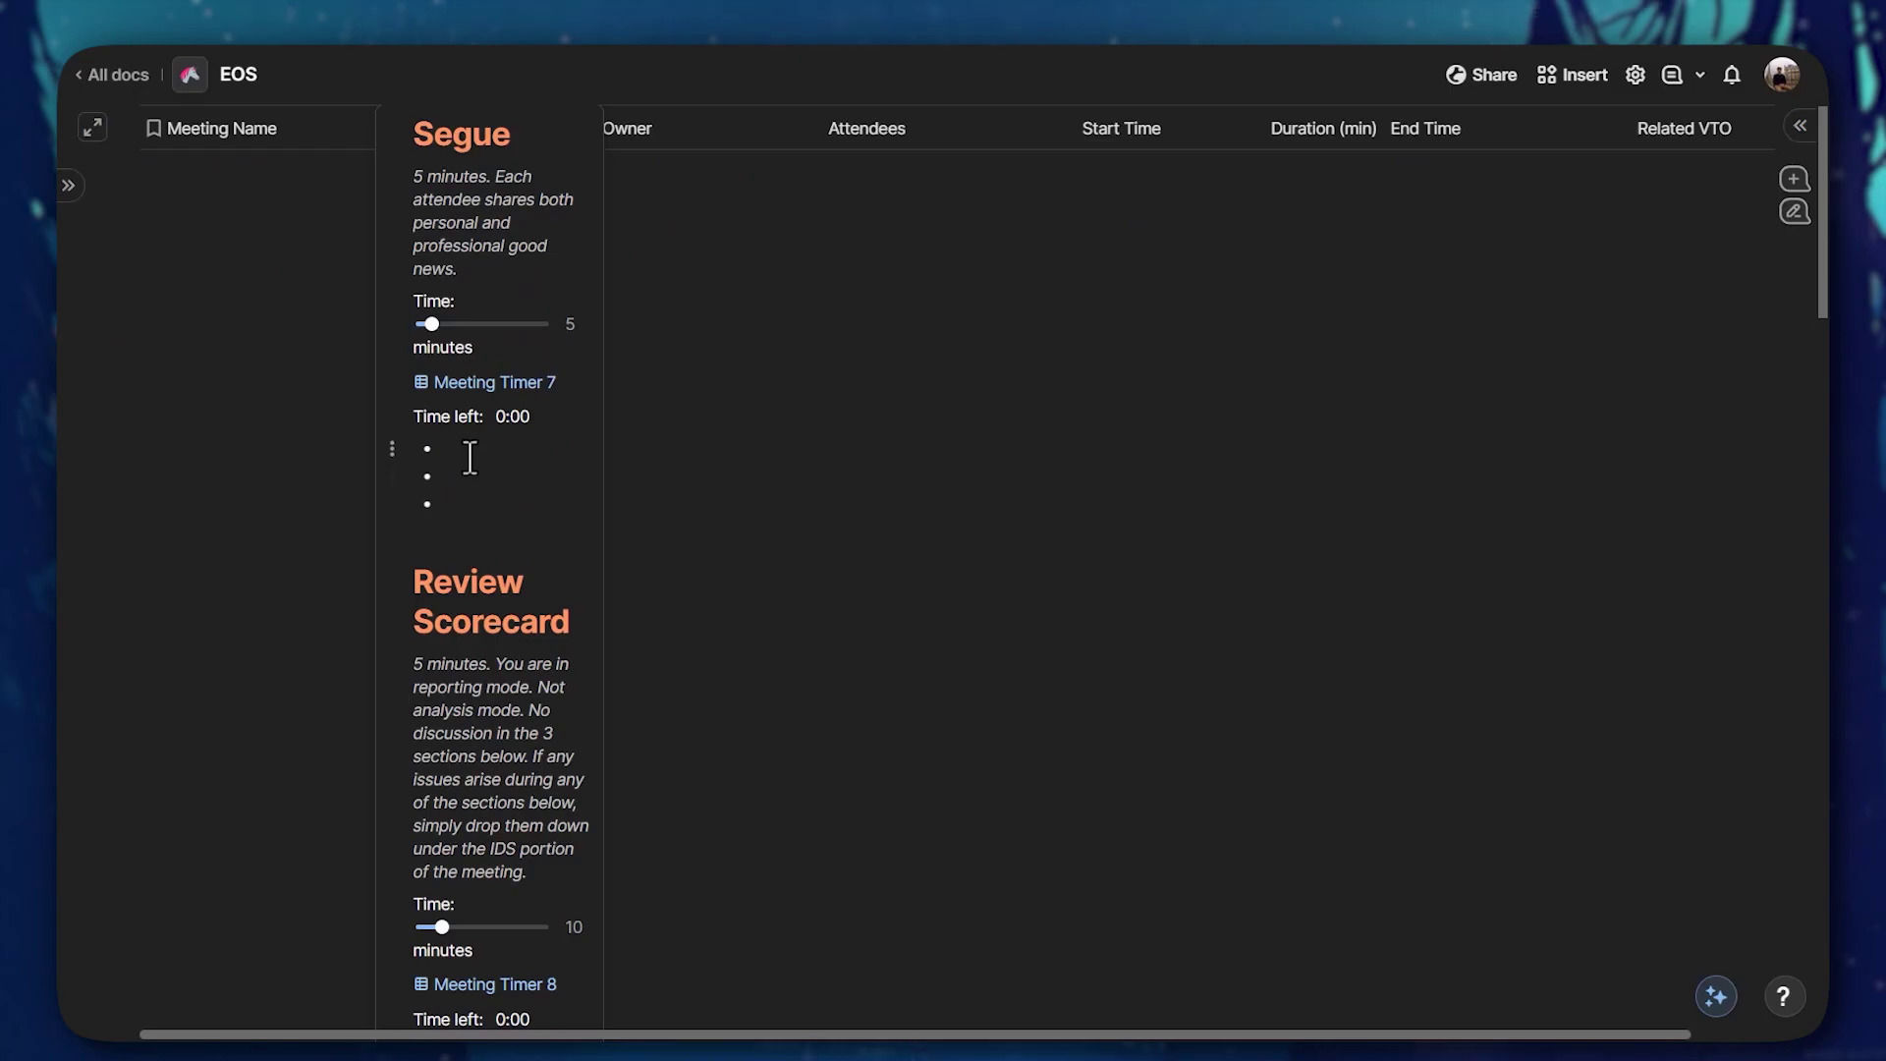
pyautogui.scroll(3, 468, 458)
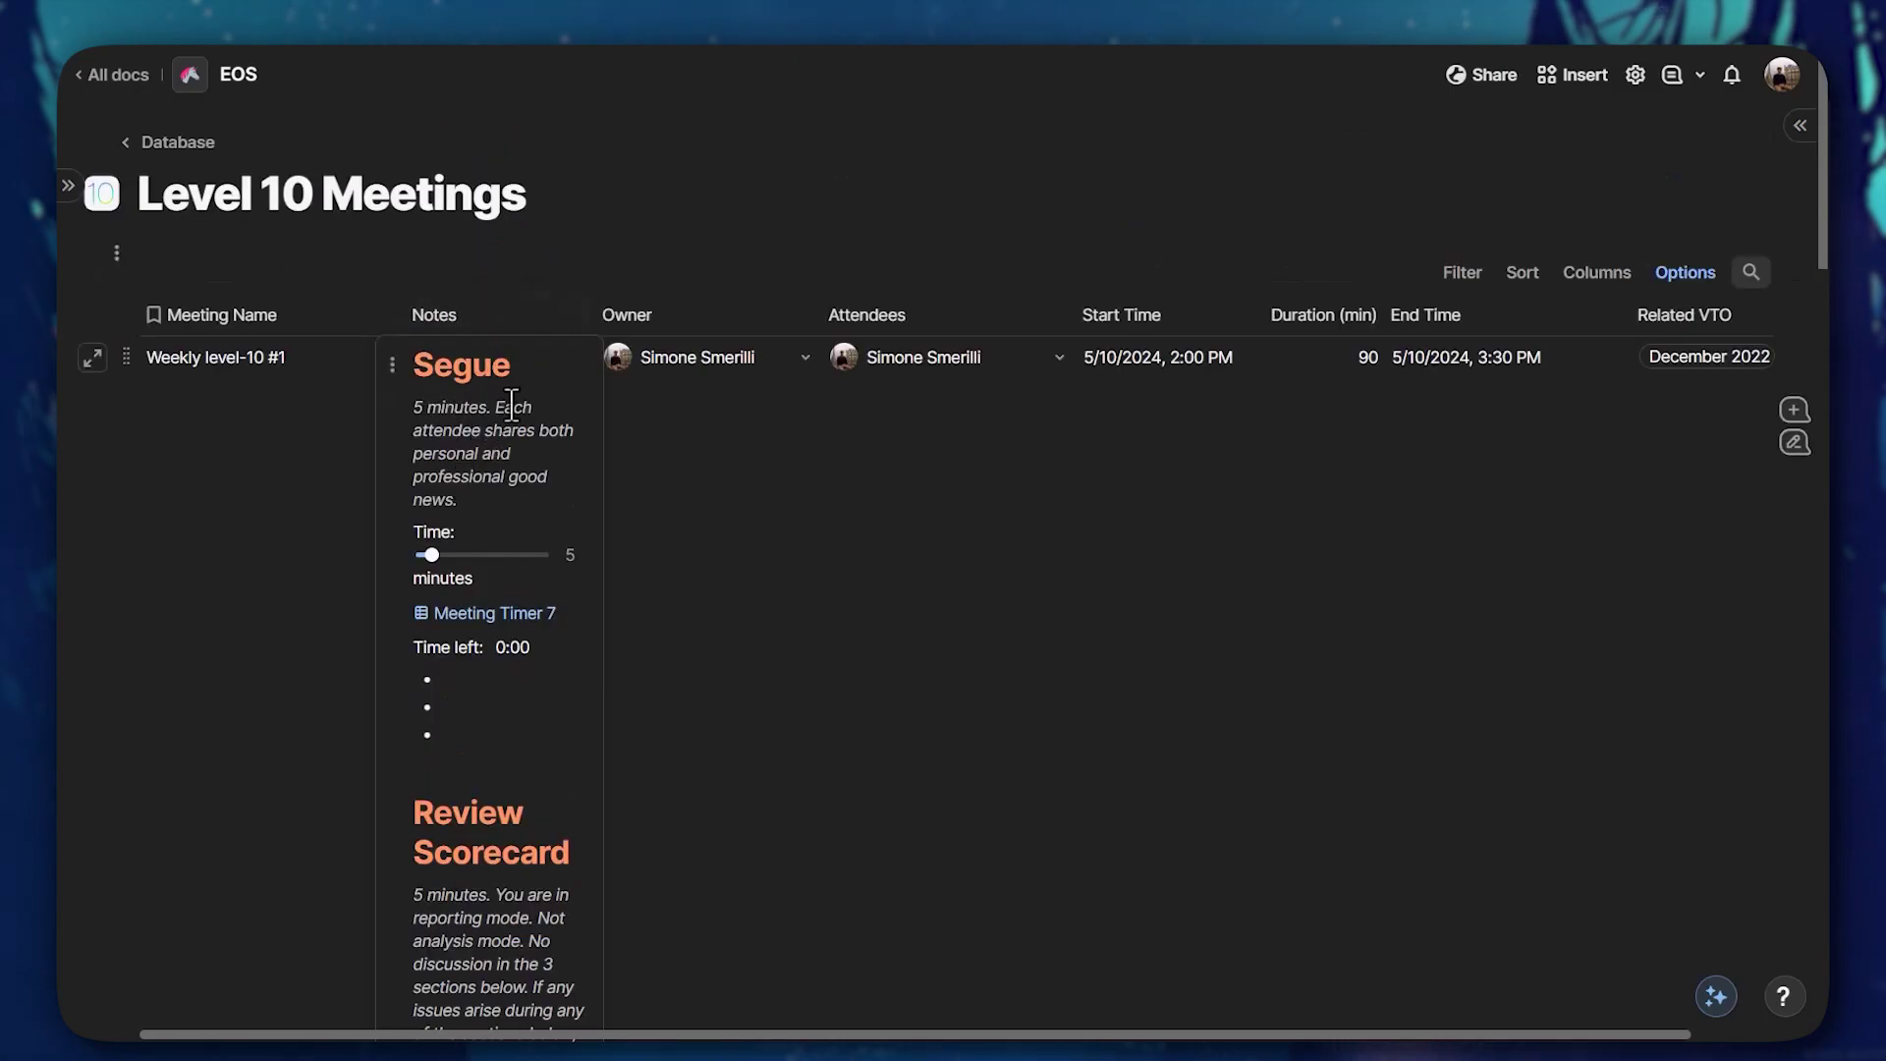
pyautogui.click(691, 538)
# Re-expand the meeting notes, skim the agenda again, and collapse them into the table
pyautogui.click(613, 367)
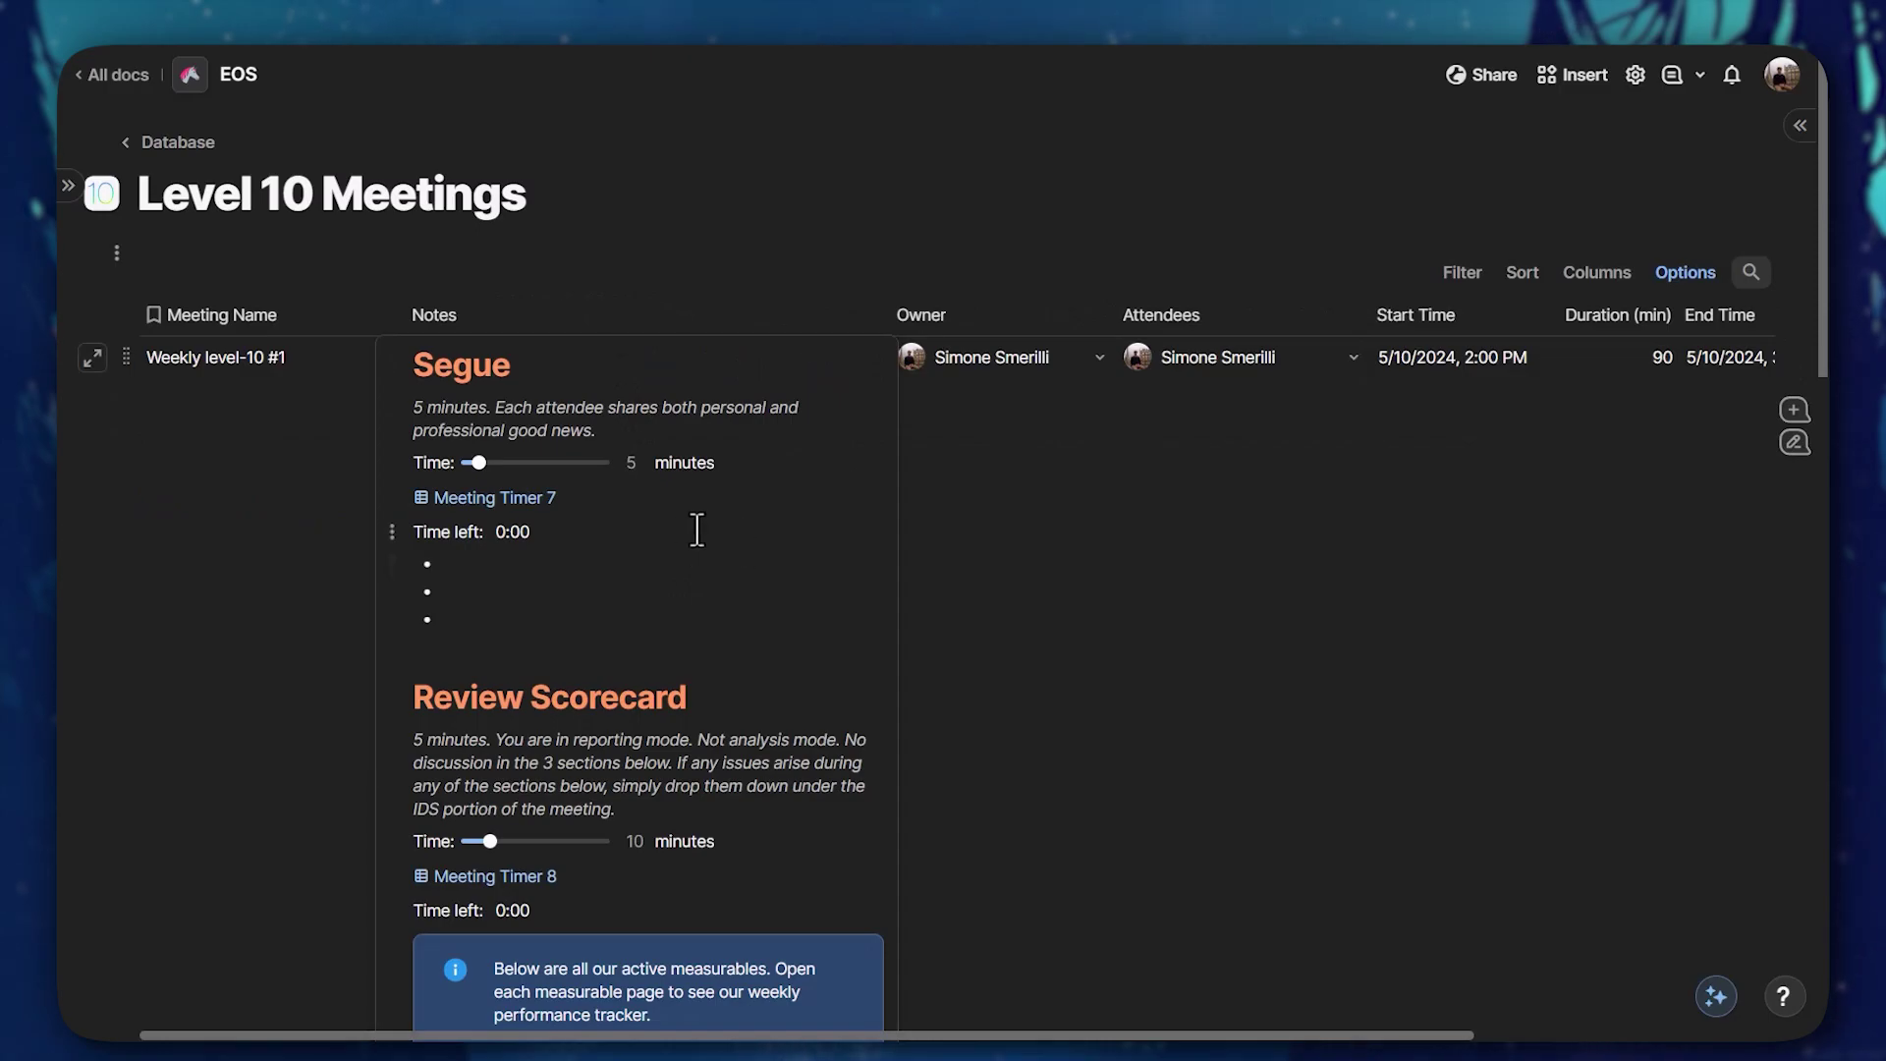
pyautogui.scroll(-3, 605, 588)
pyautogui.scroll(1, 611, 594)
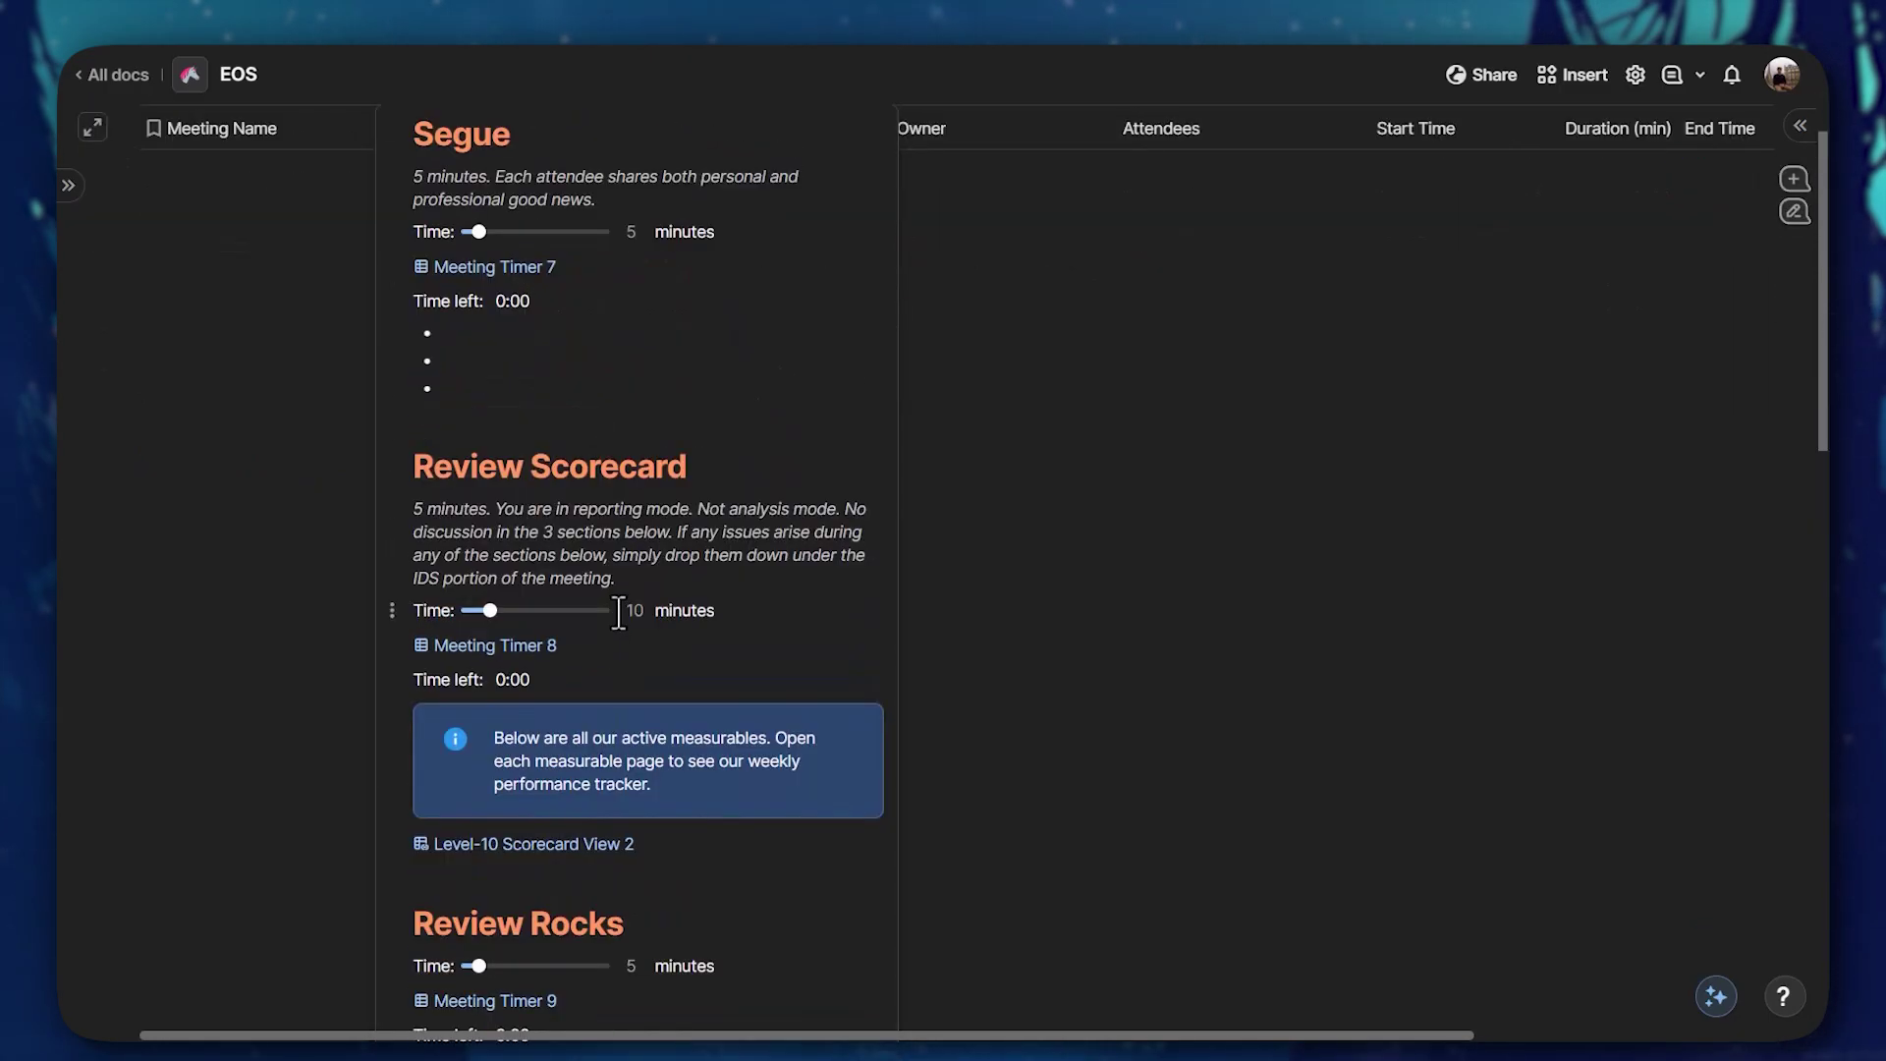
pyautogui.scroll(2, 894, 574)
pyautogui.click(985, 582)
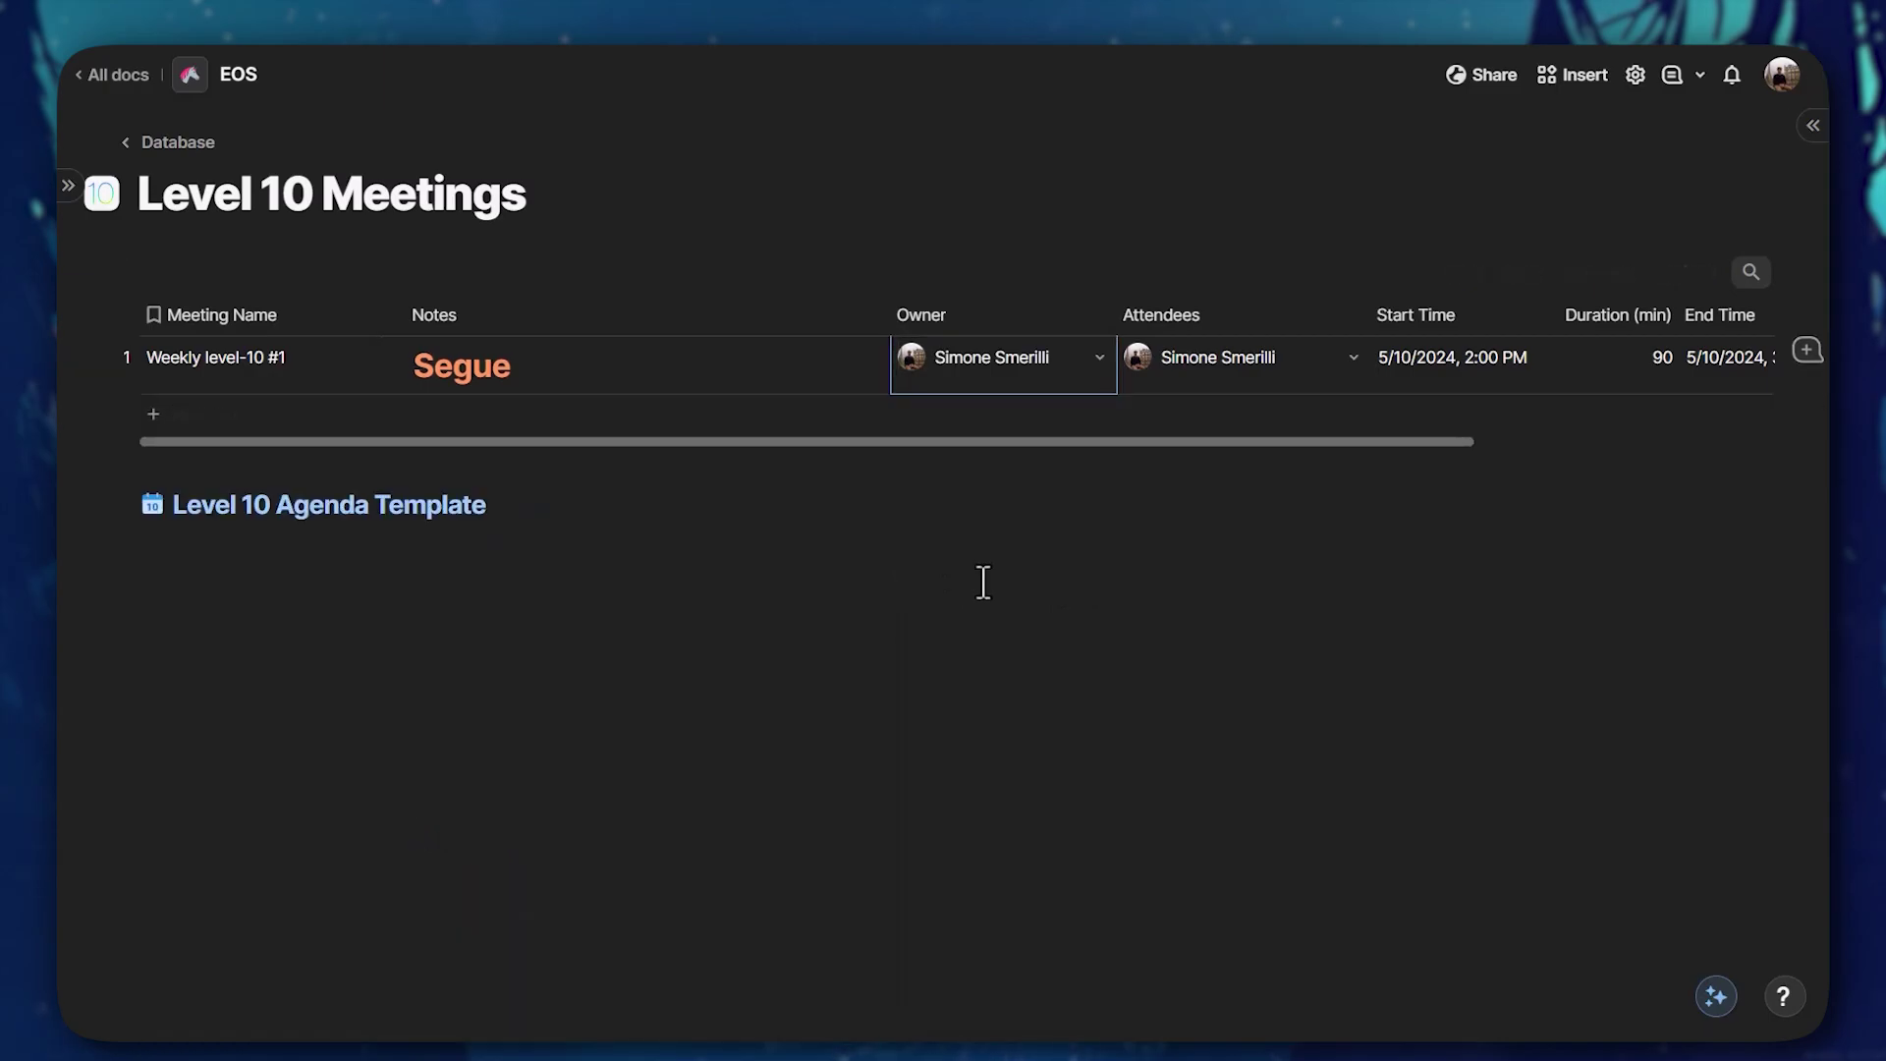
# Narrow the Notes column and open its canvas Column options showing Level 10 Agenda Template
pyautogui.moveTo(887, 319); pyautogui.dragTo(623, 319)
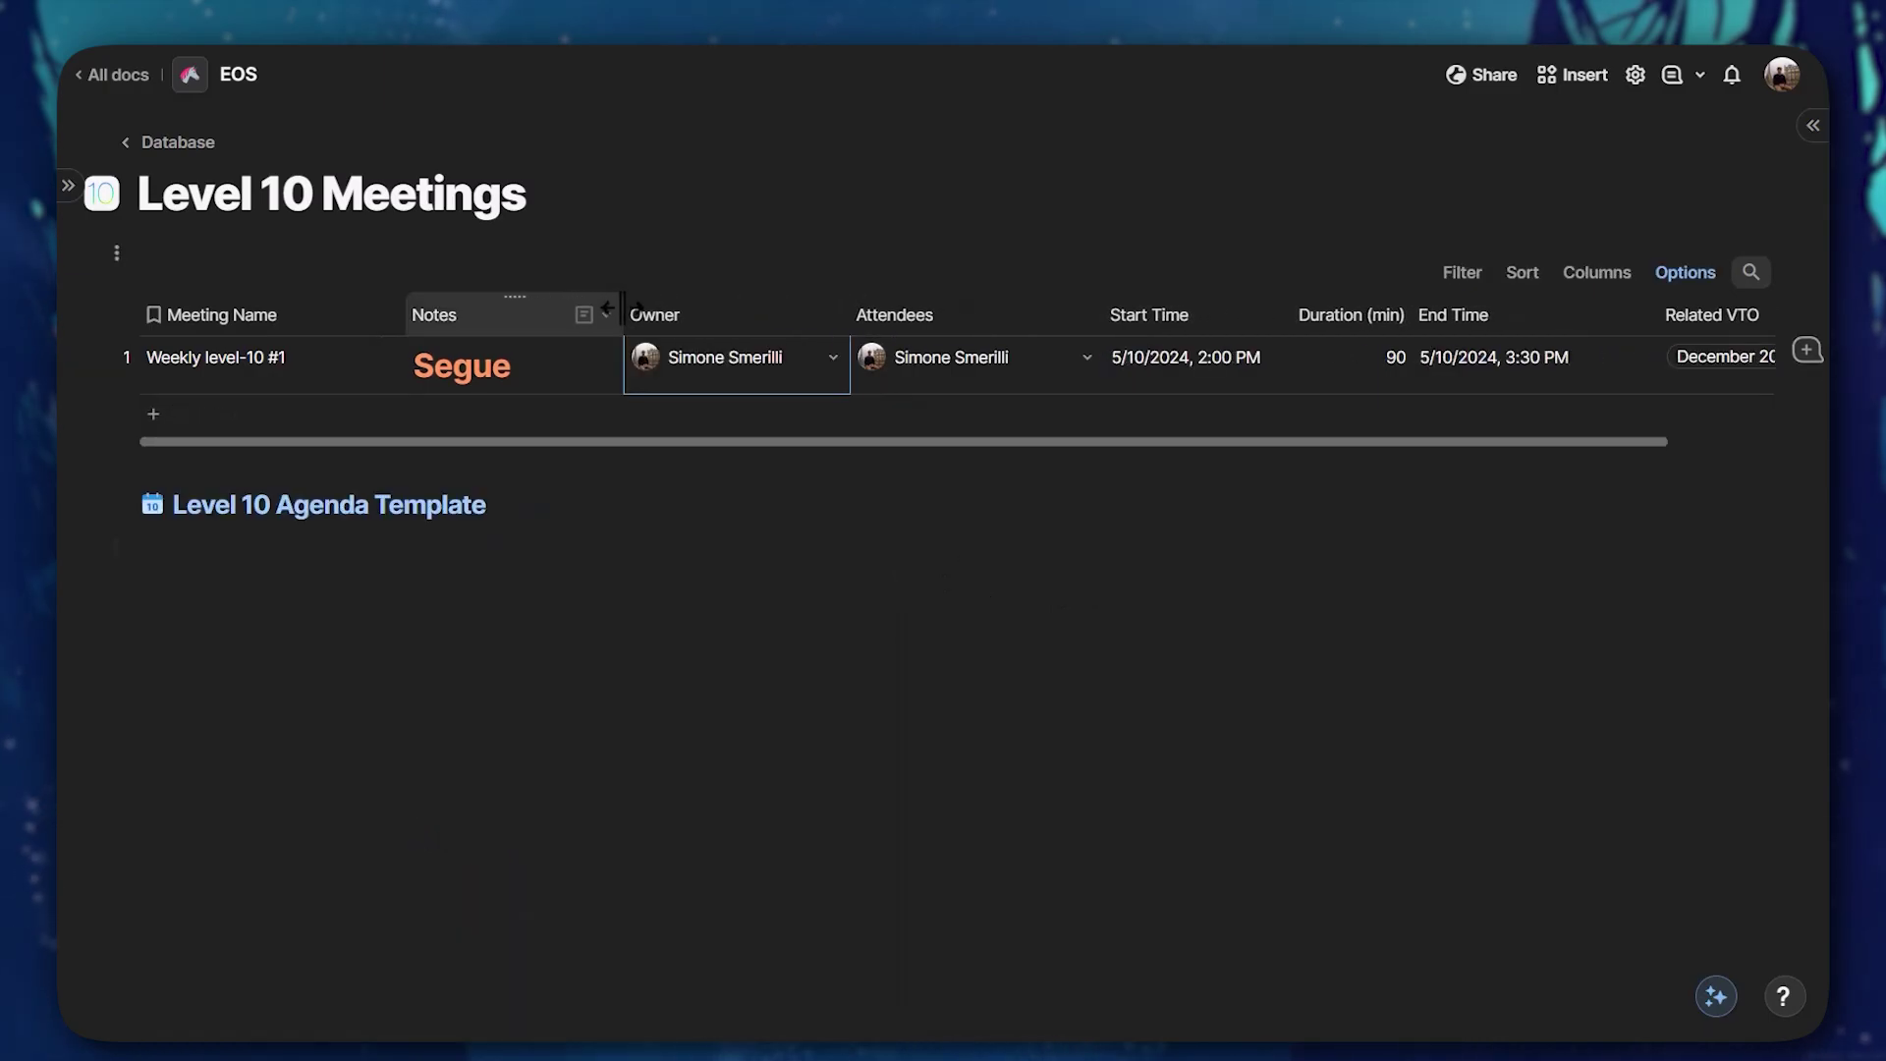
pyautogui.click(606, 315)
pyautogui.click(621, 387)
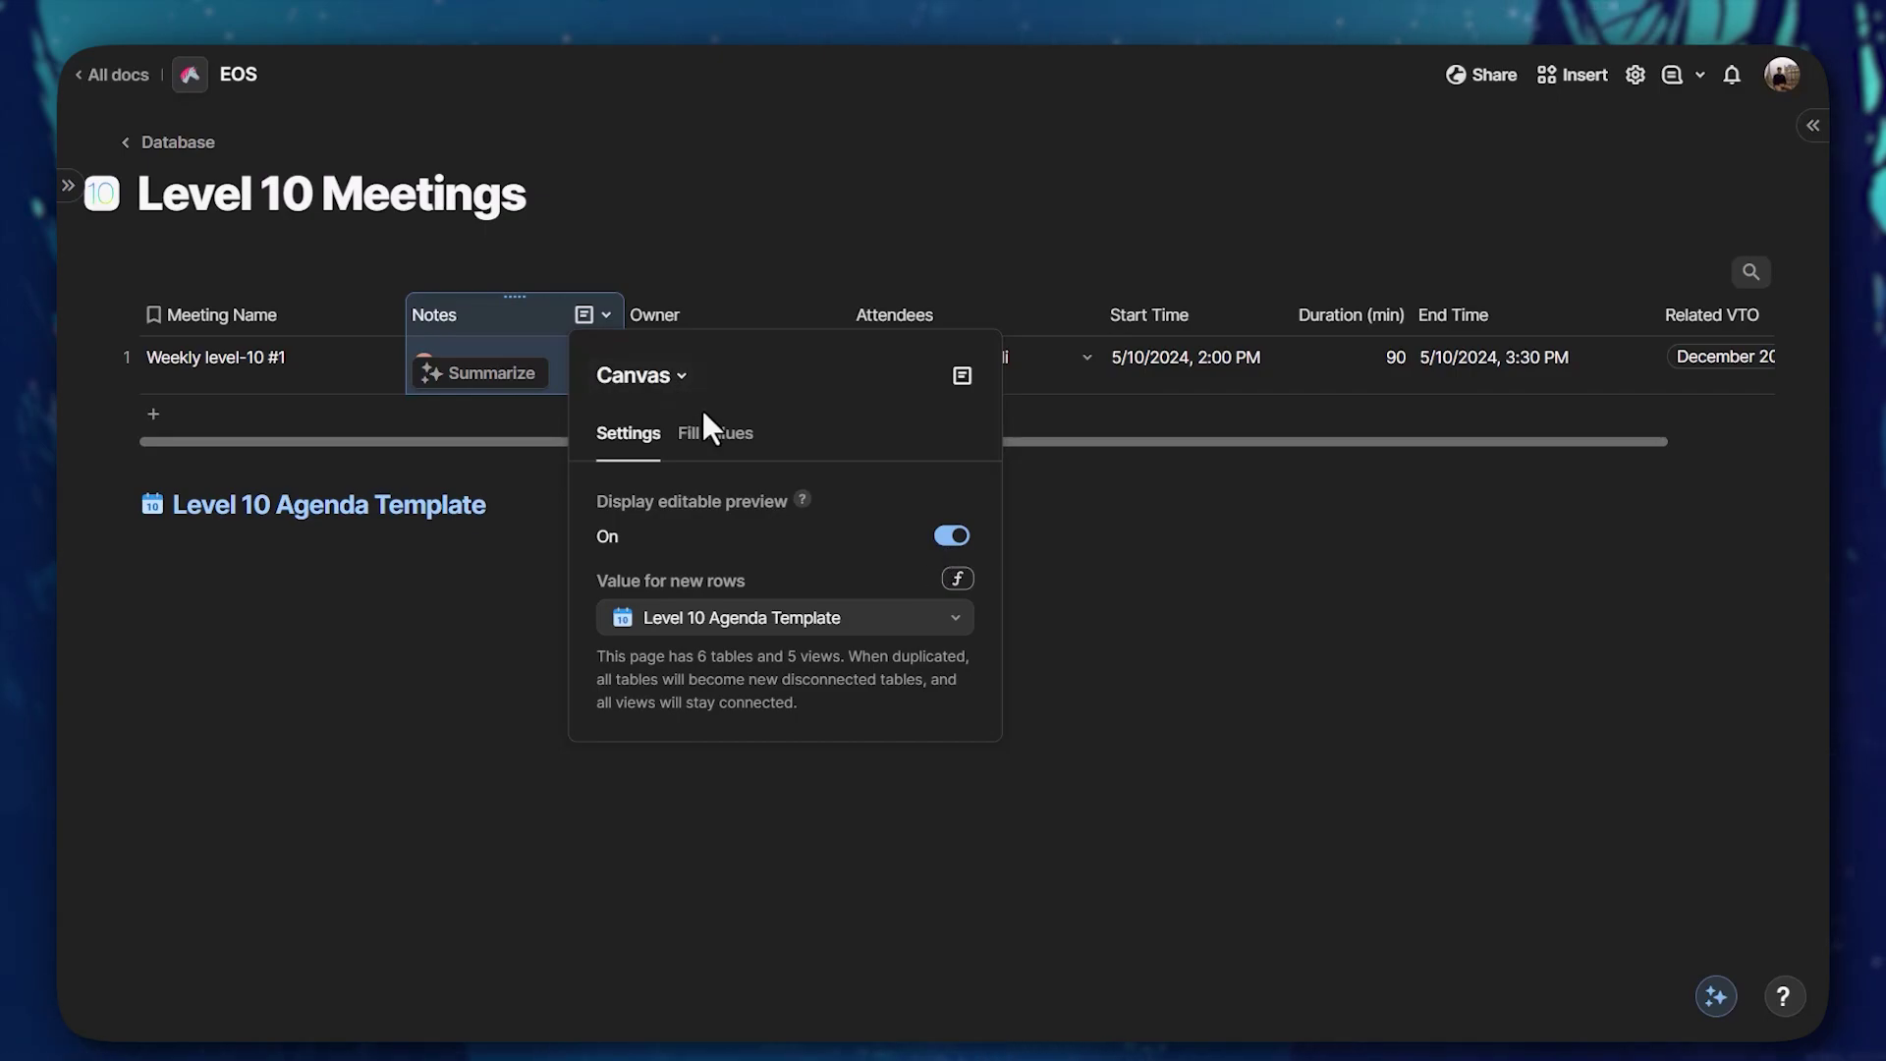
# Check the Notes column's Fill values options, return to Settings, and close the popup
pyautogui.click(720, 448)
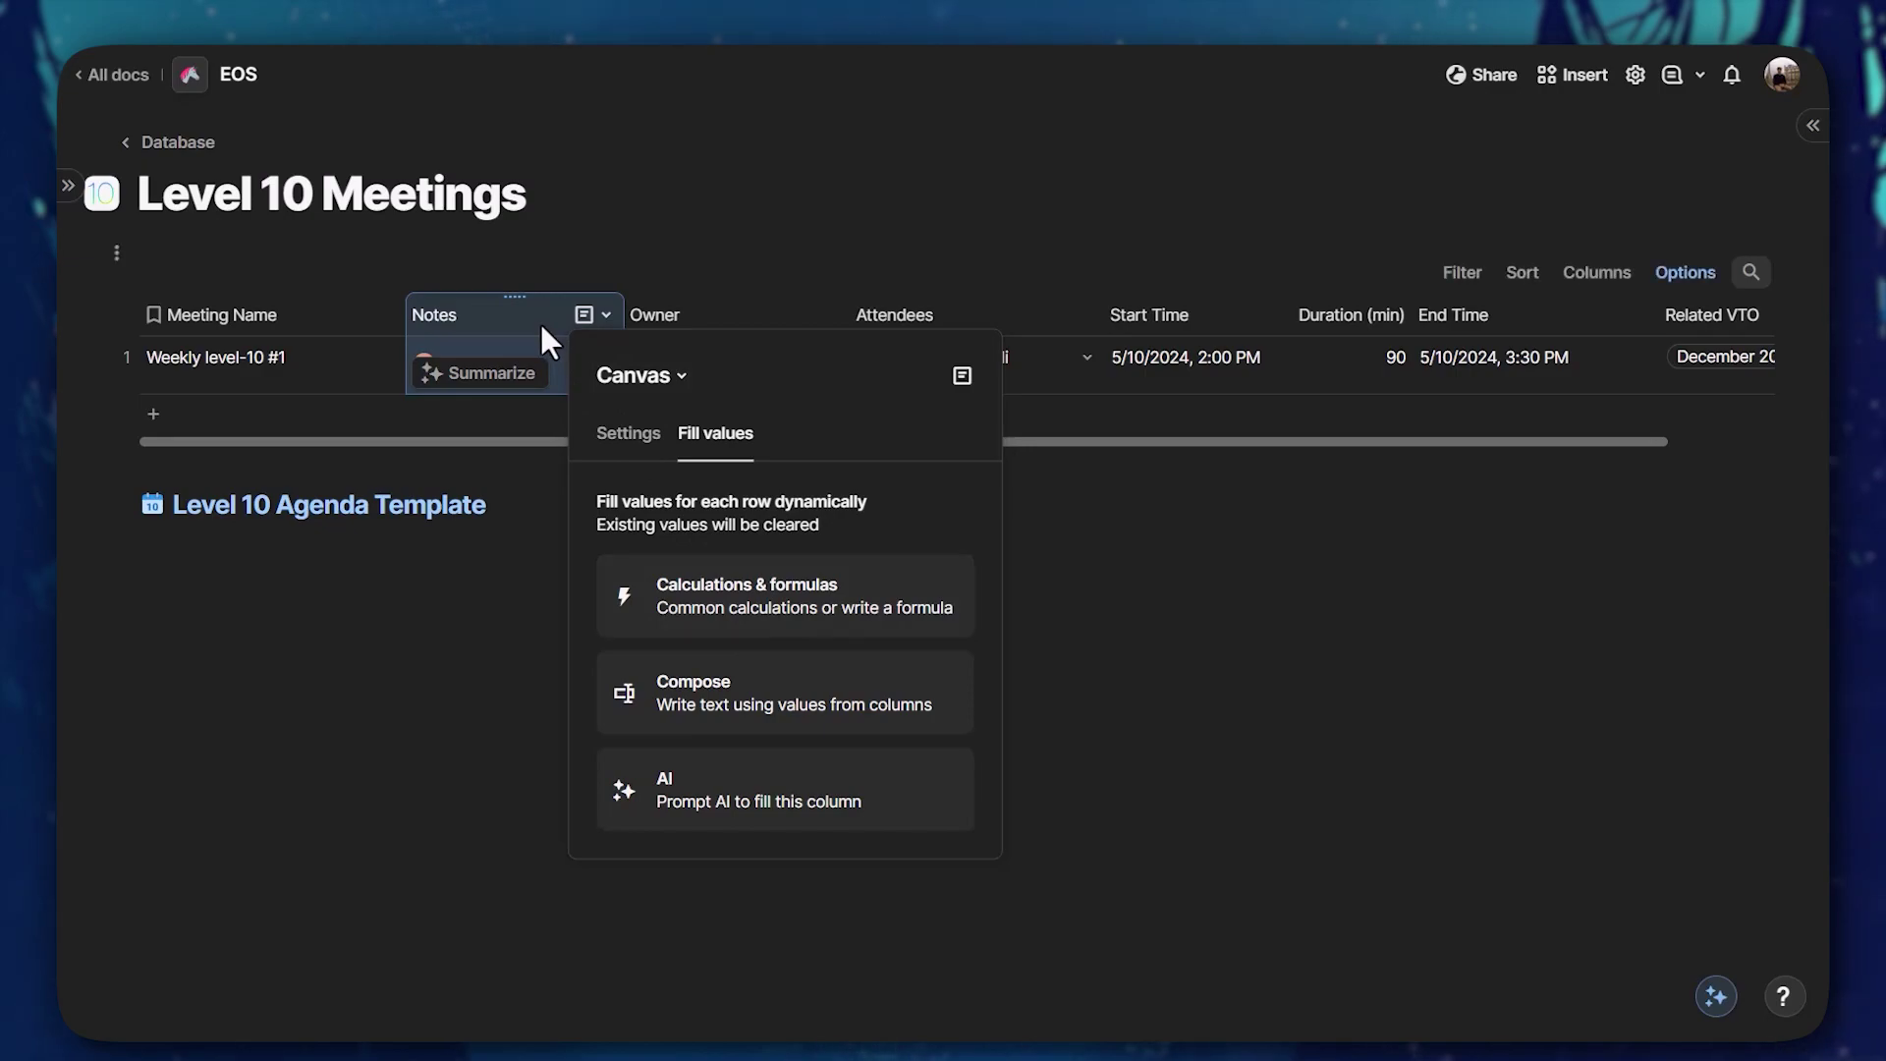
pyautogui.click(620, 438)
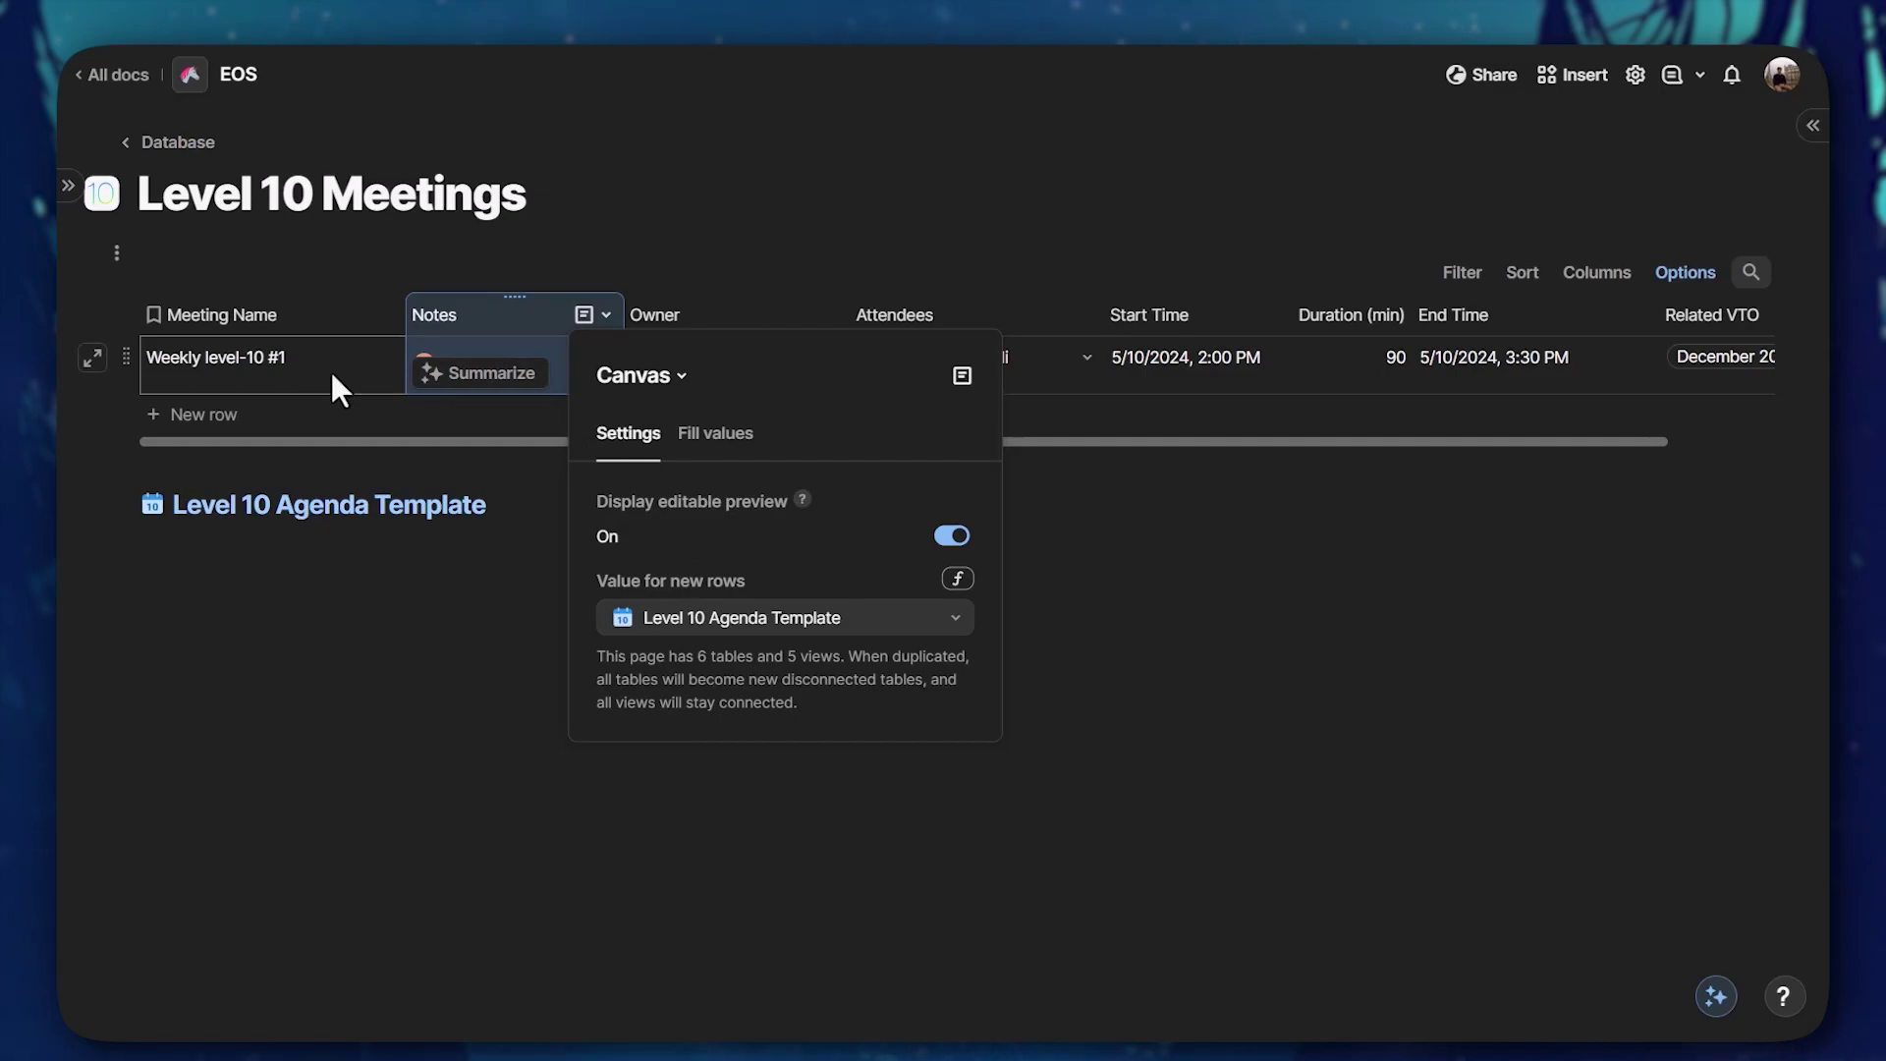
pyautogui.click(568, 362)
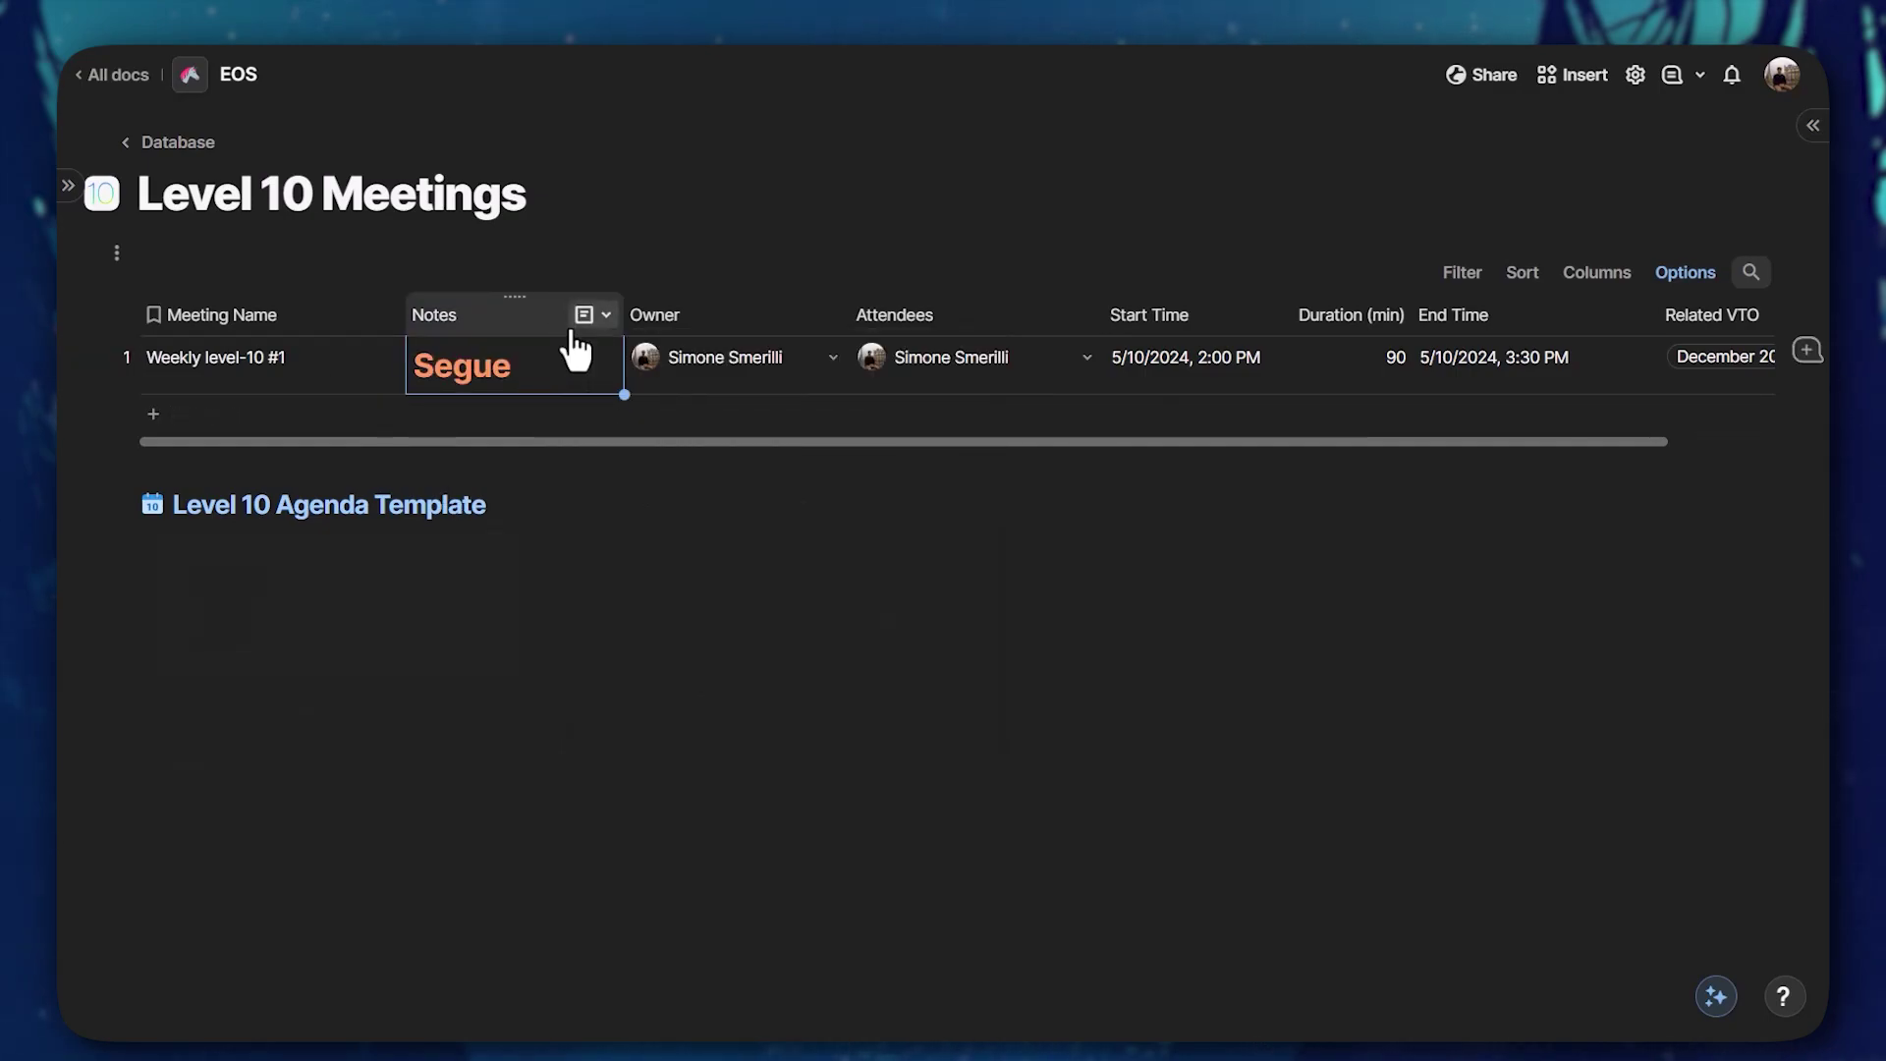
# Set the Notes column's Value for new rows to Level 10 Agenda Template
pyautogui.click(584, 315)
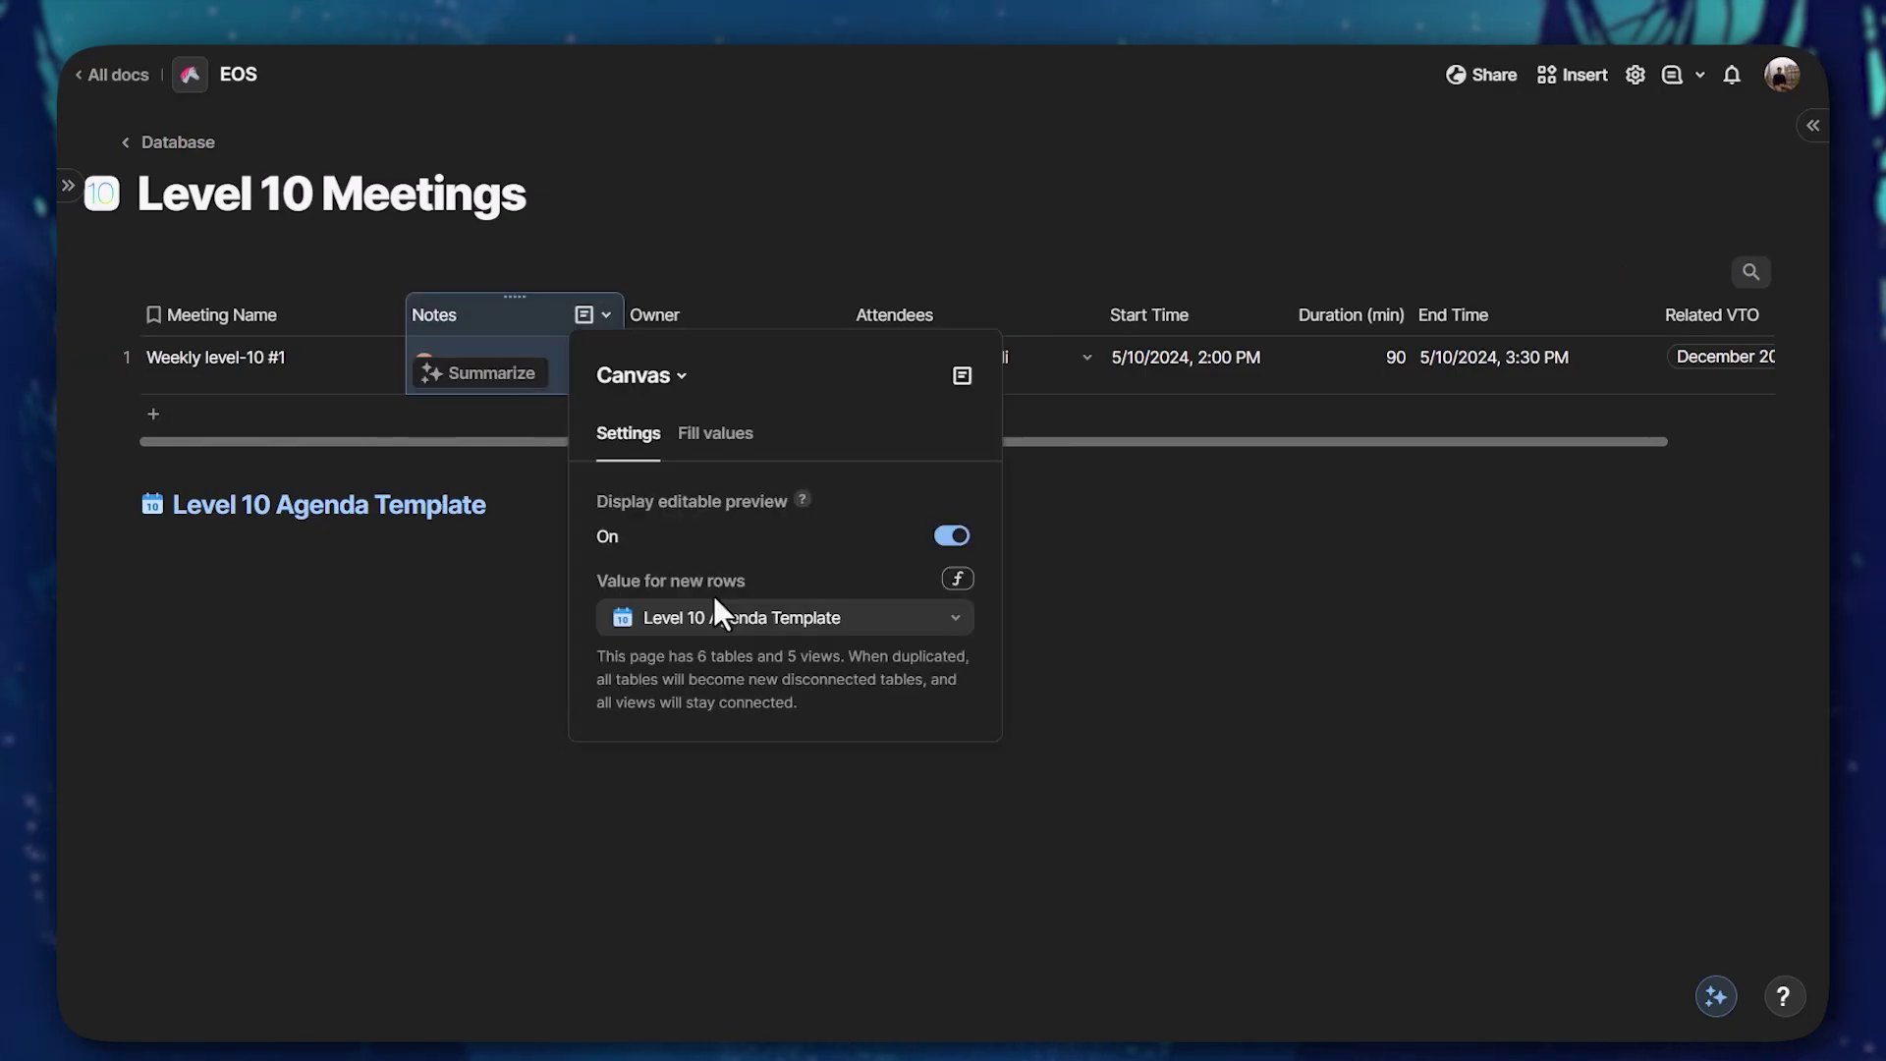
pyautogui.click(763, 638)
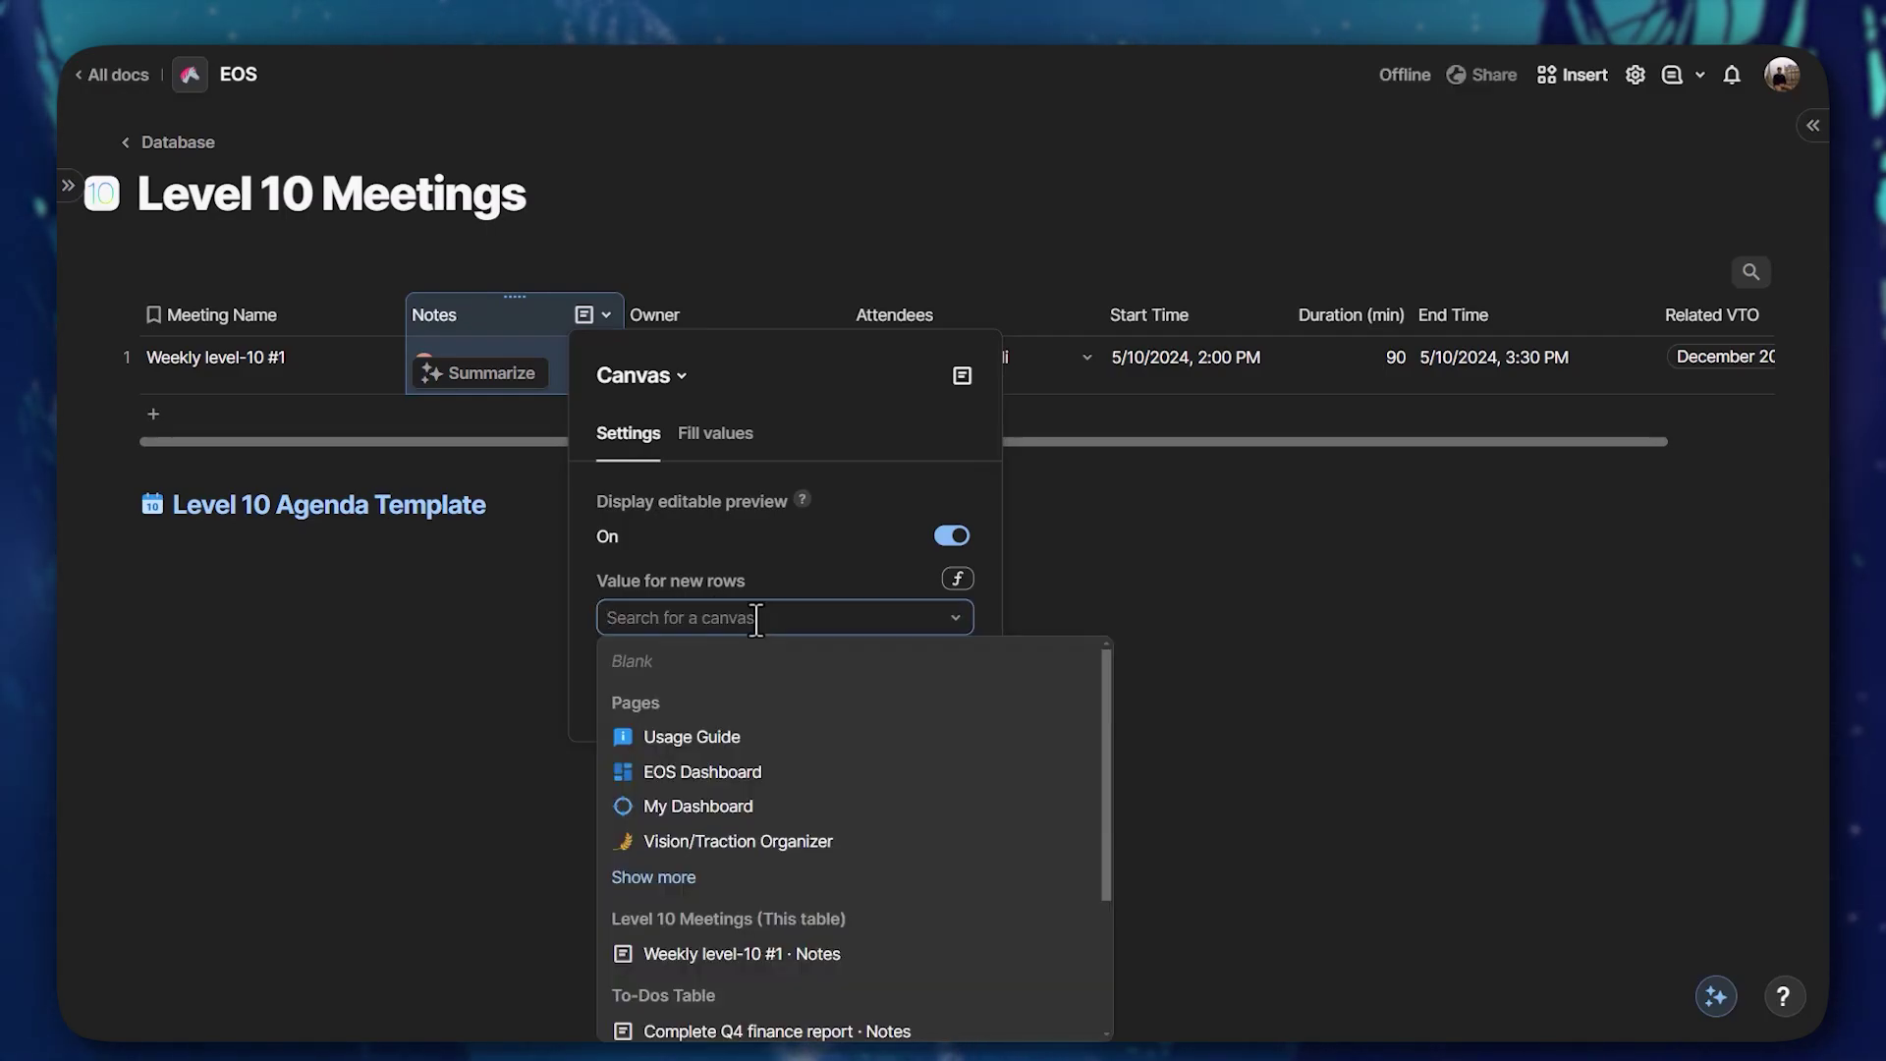
pyautogui.scroll(-3, 786, 692)
pyautogui.scroll(1, 804, 744)
pyautogui.scroll(3, 803, 744)
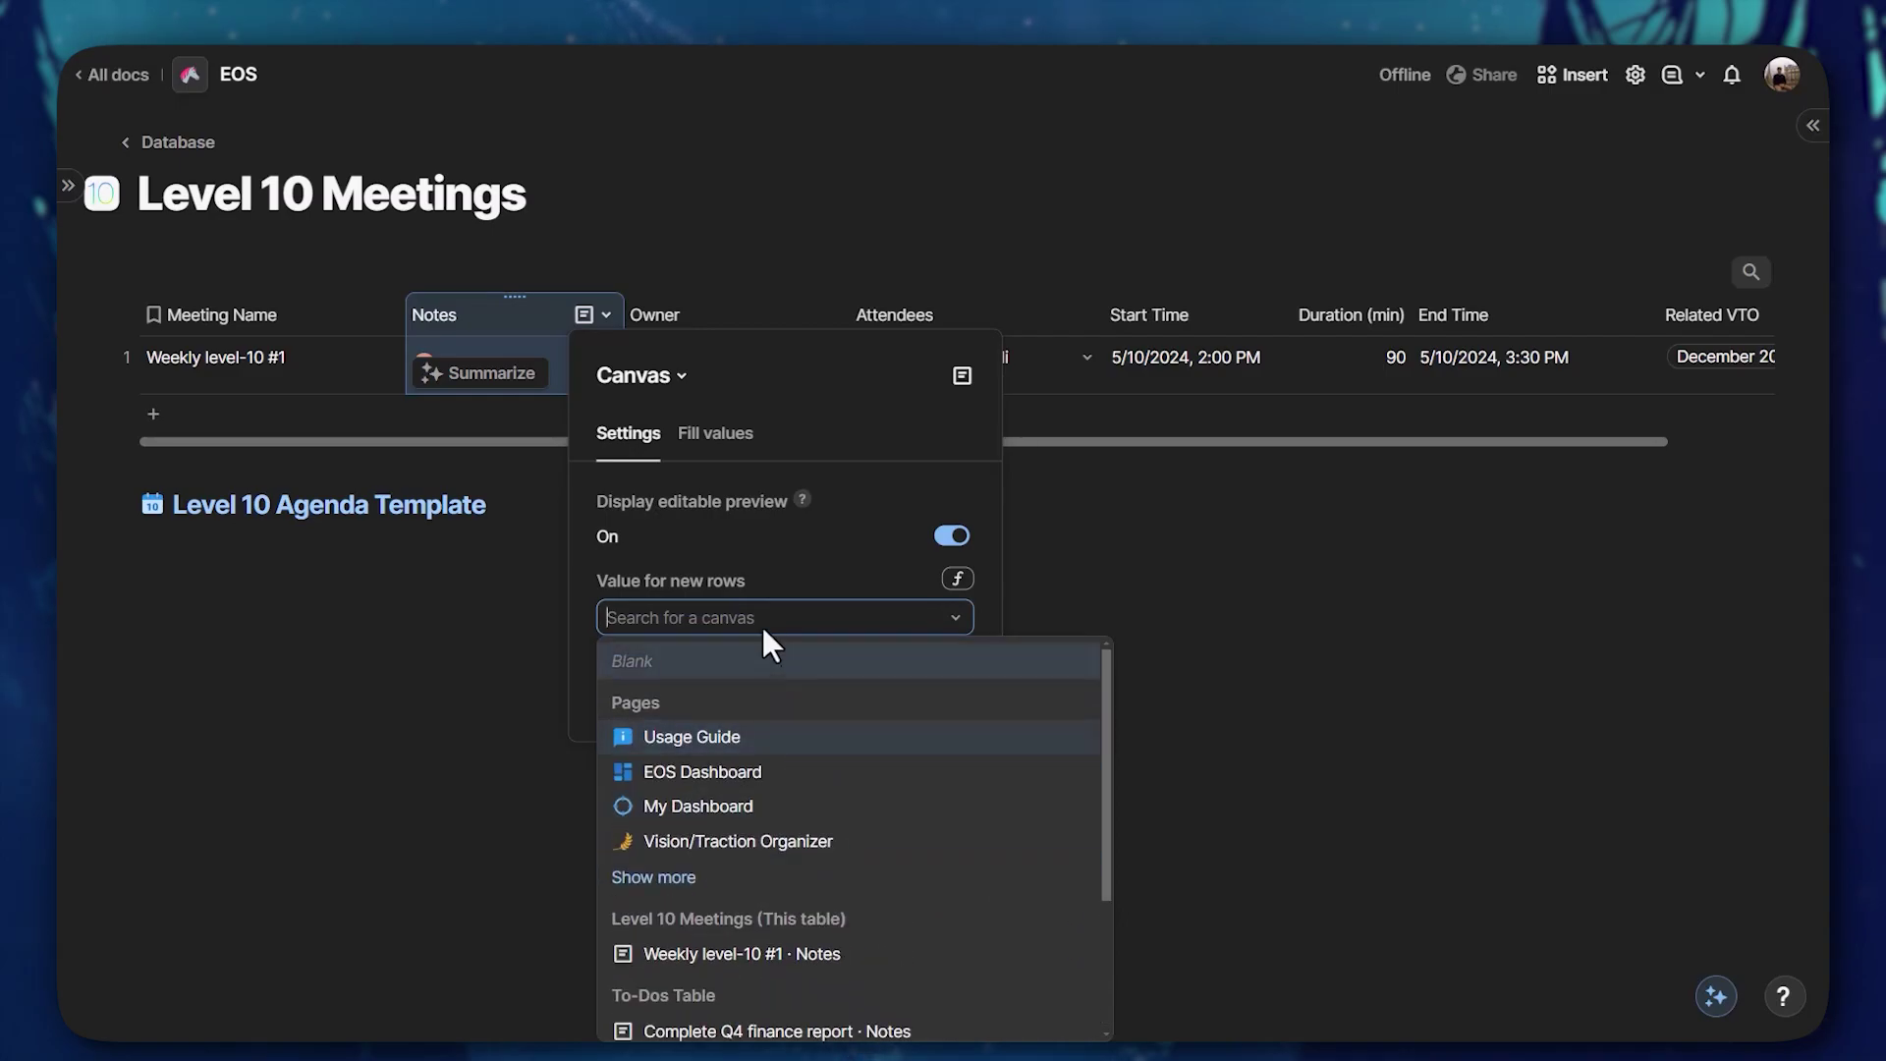
pyautogui.click(771, 648)
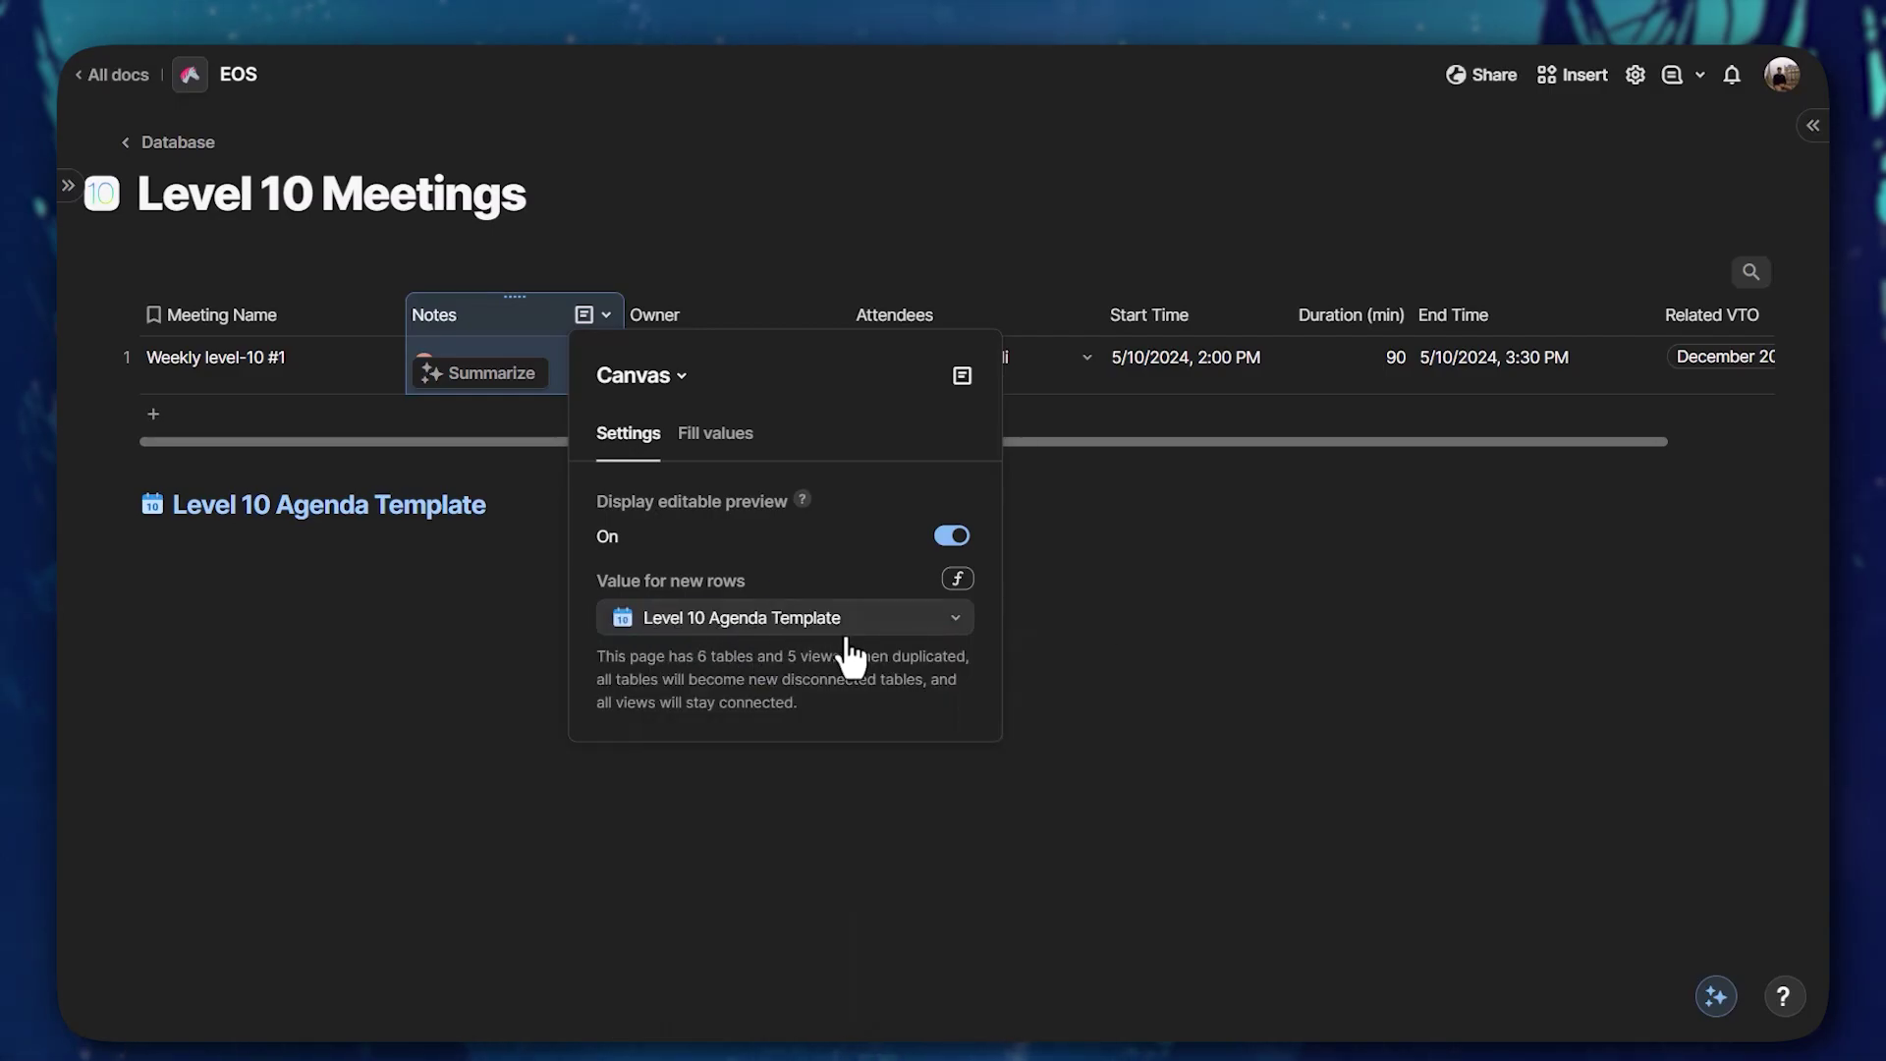
# Open the Level 10 Agenda Template page and scroll through its Segue and Review Scorecard sections
pyautogui.click(467, 544)
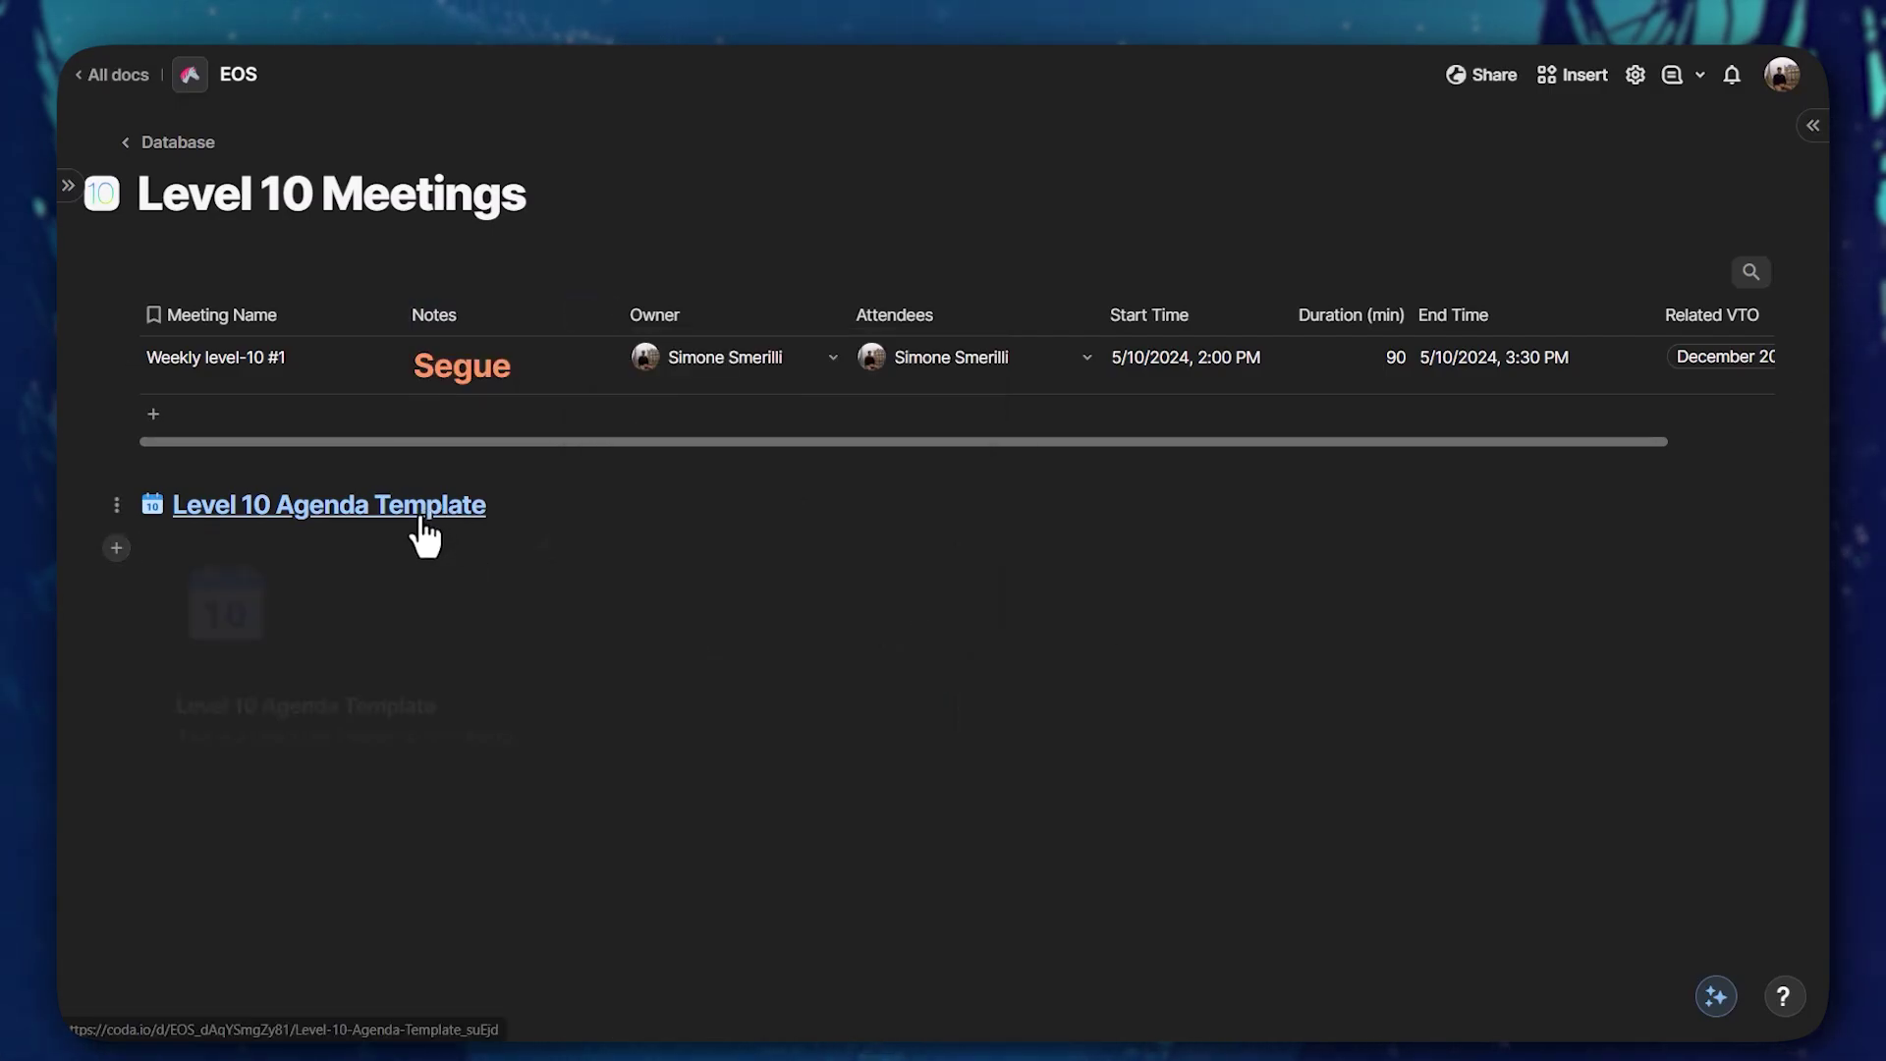
pyautogui.click(419, 523)
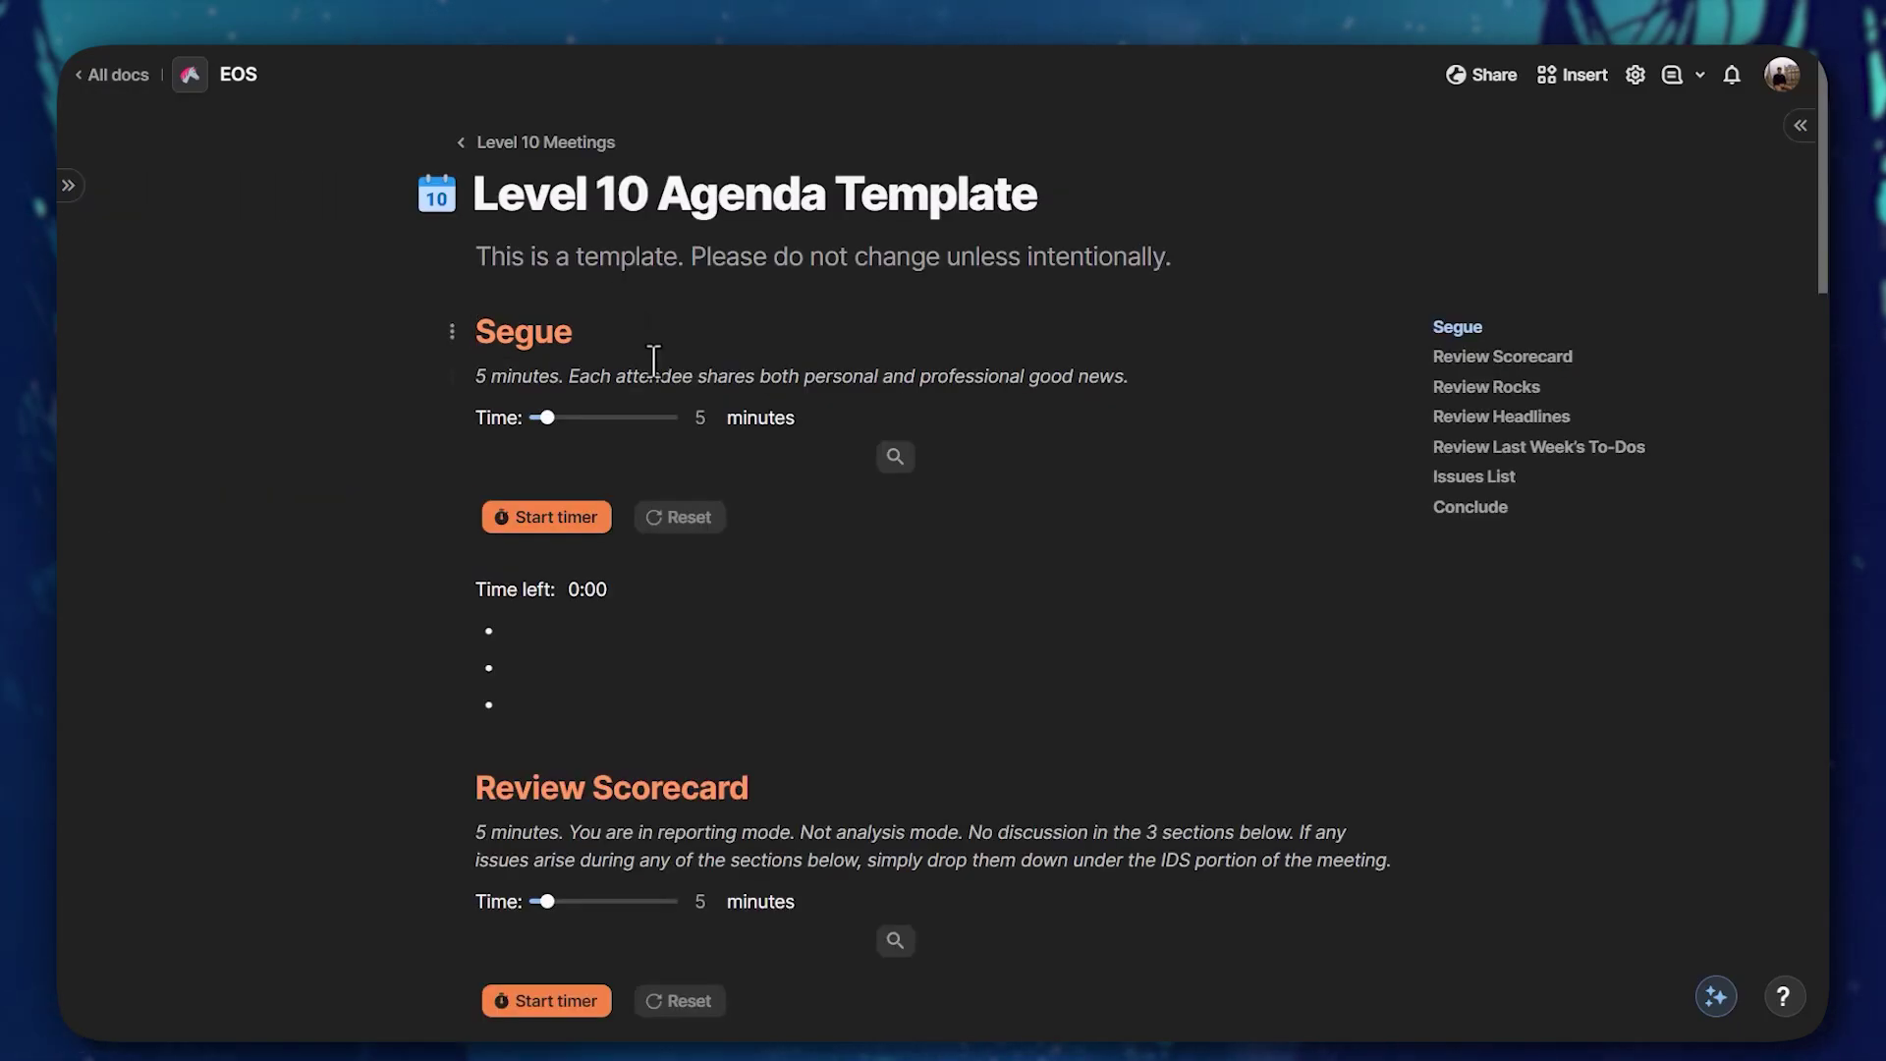
pyautogui.scroll(-3, 652, 362)
pyautogui.scroll(3, 688, 472)
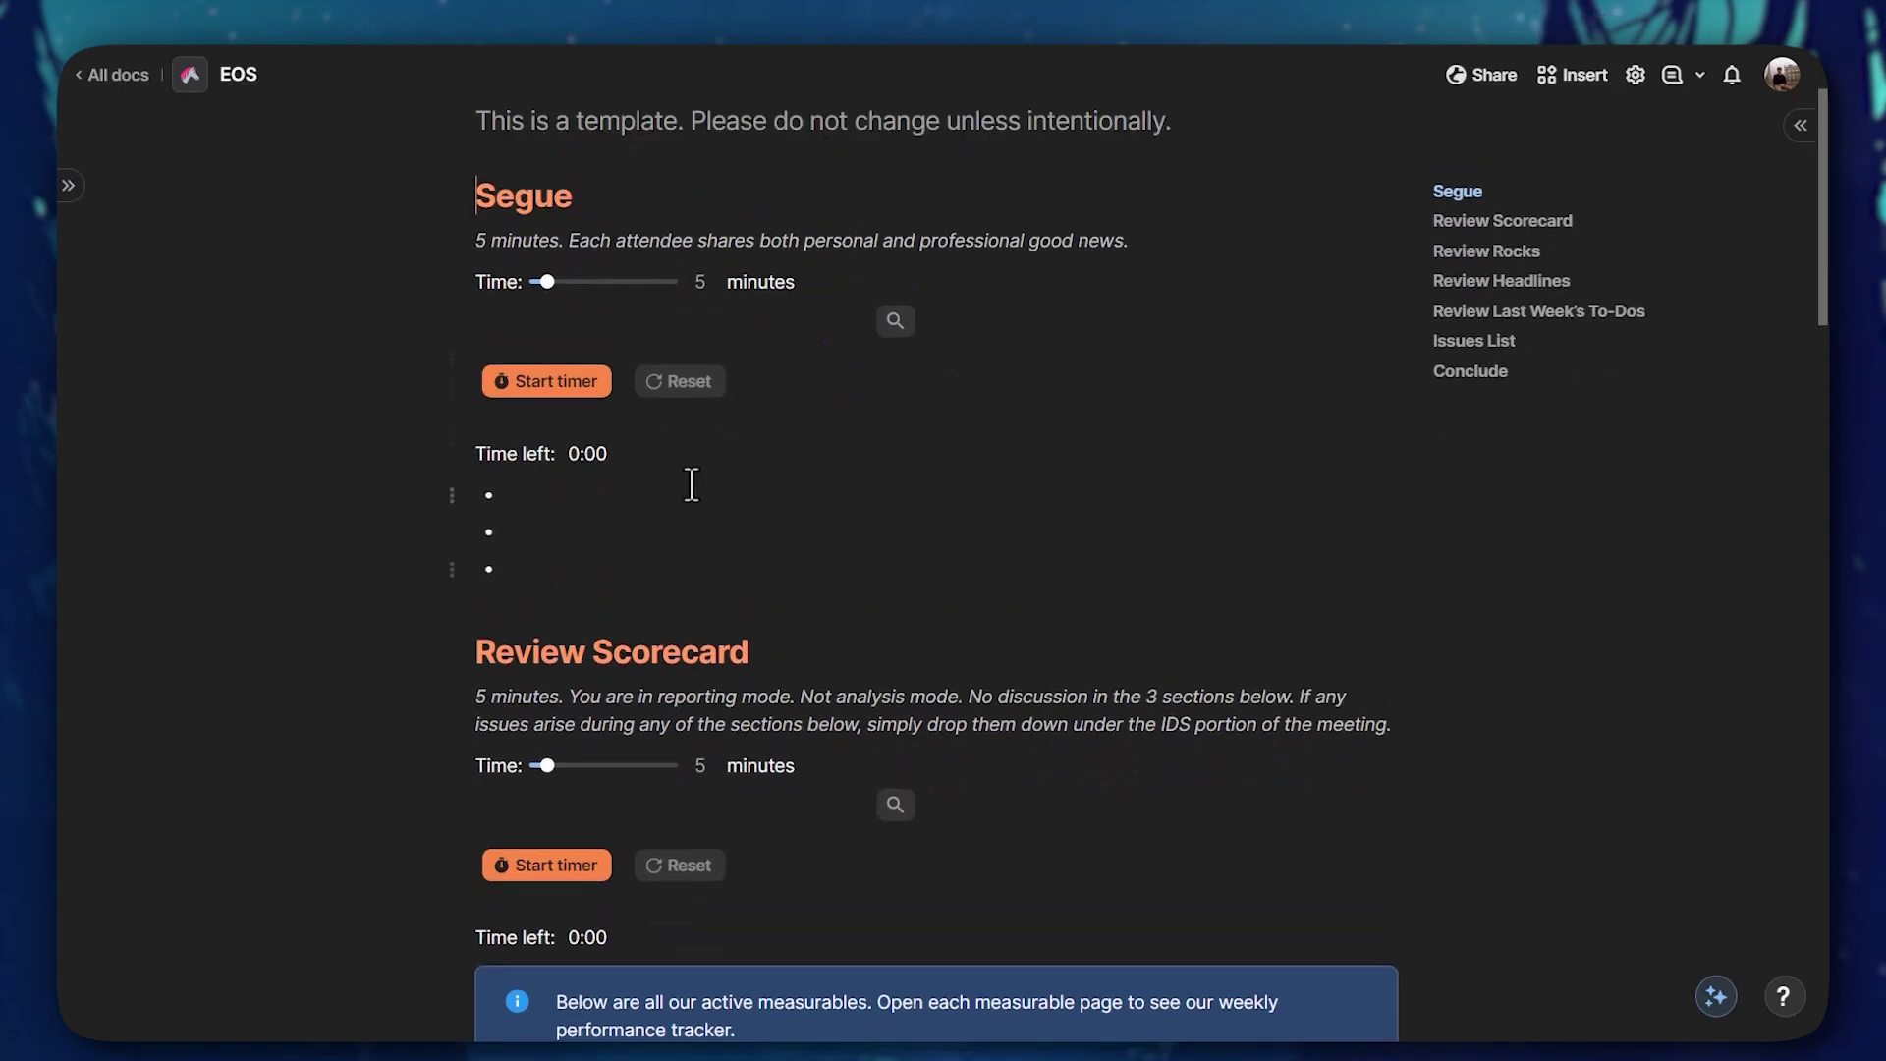
pyautogui.scroll(-2, 678, 442)
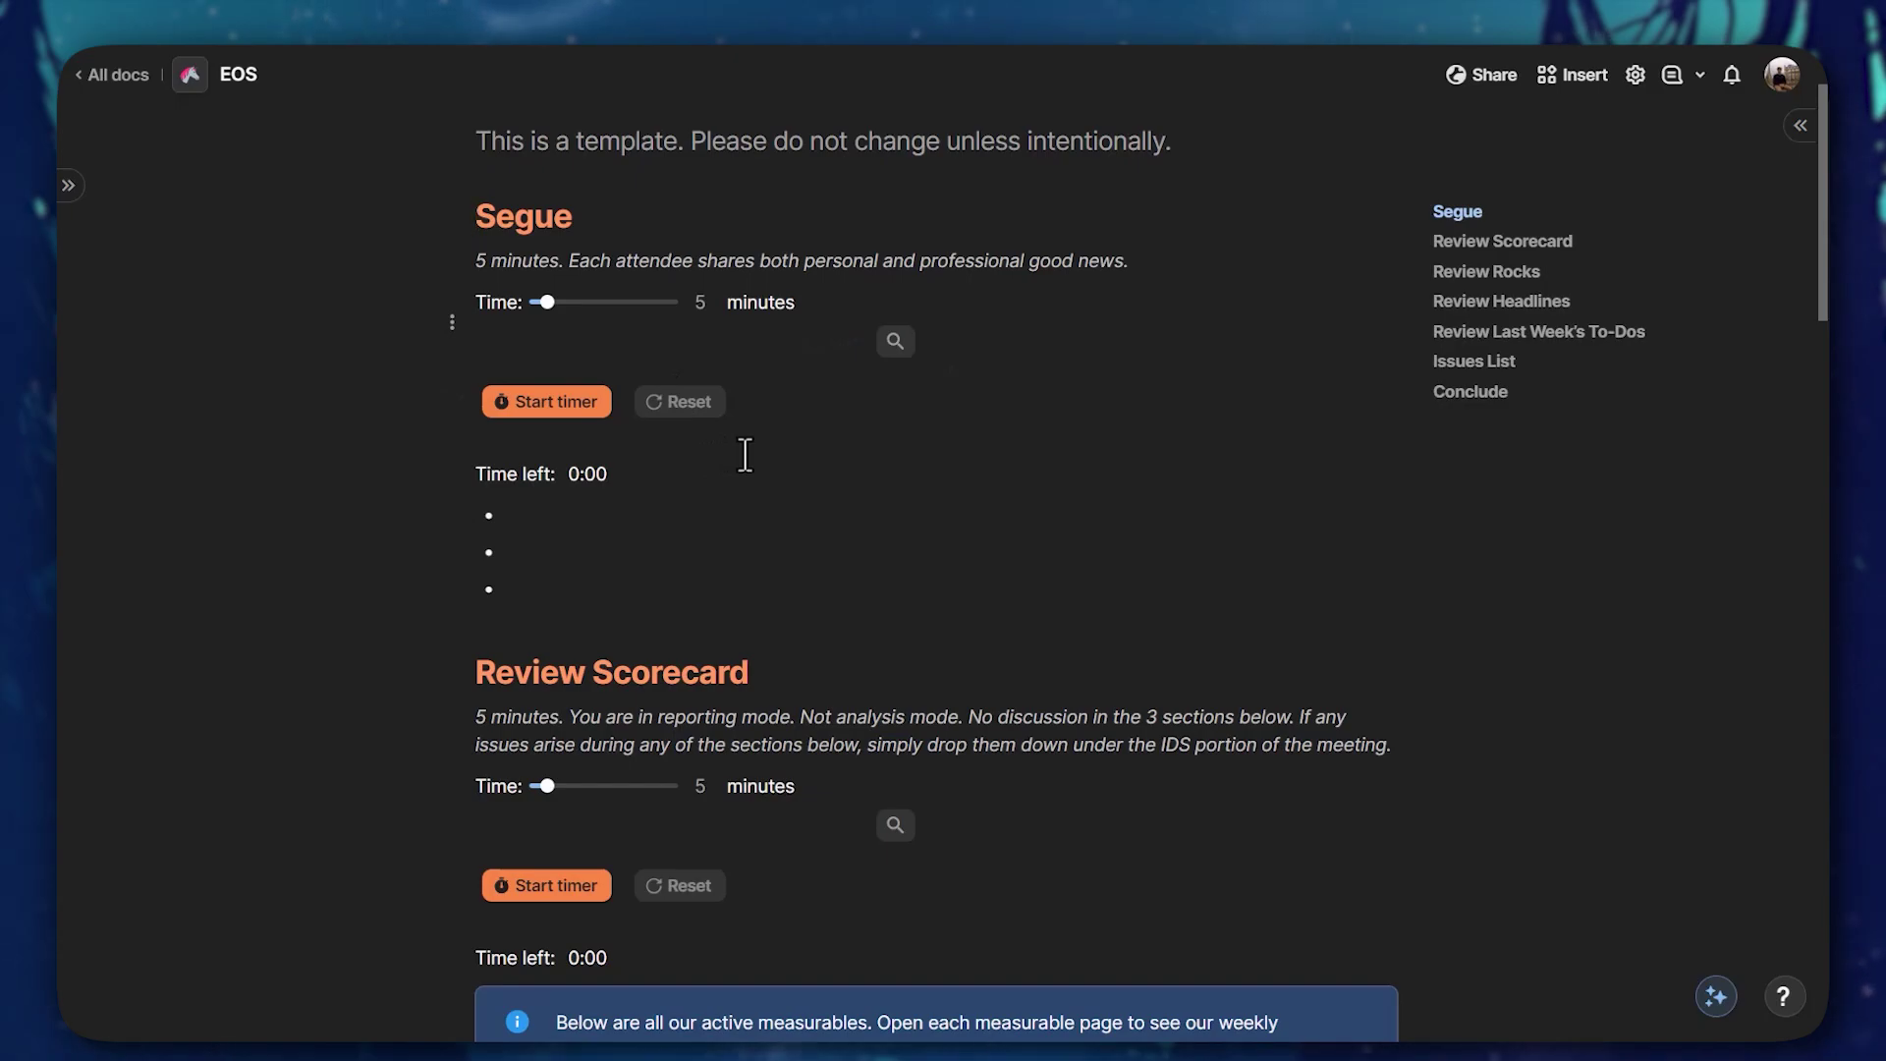
pyautogui.scroll(-3, 745, 454)
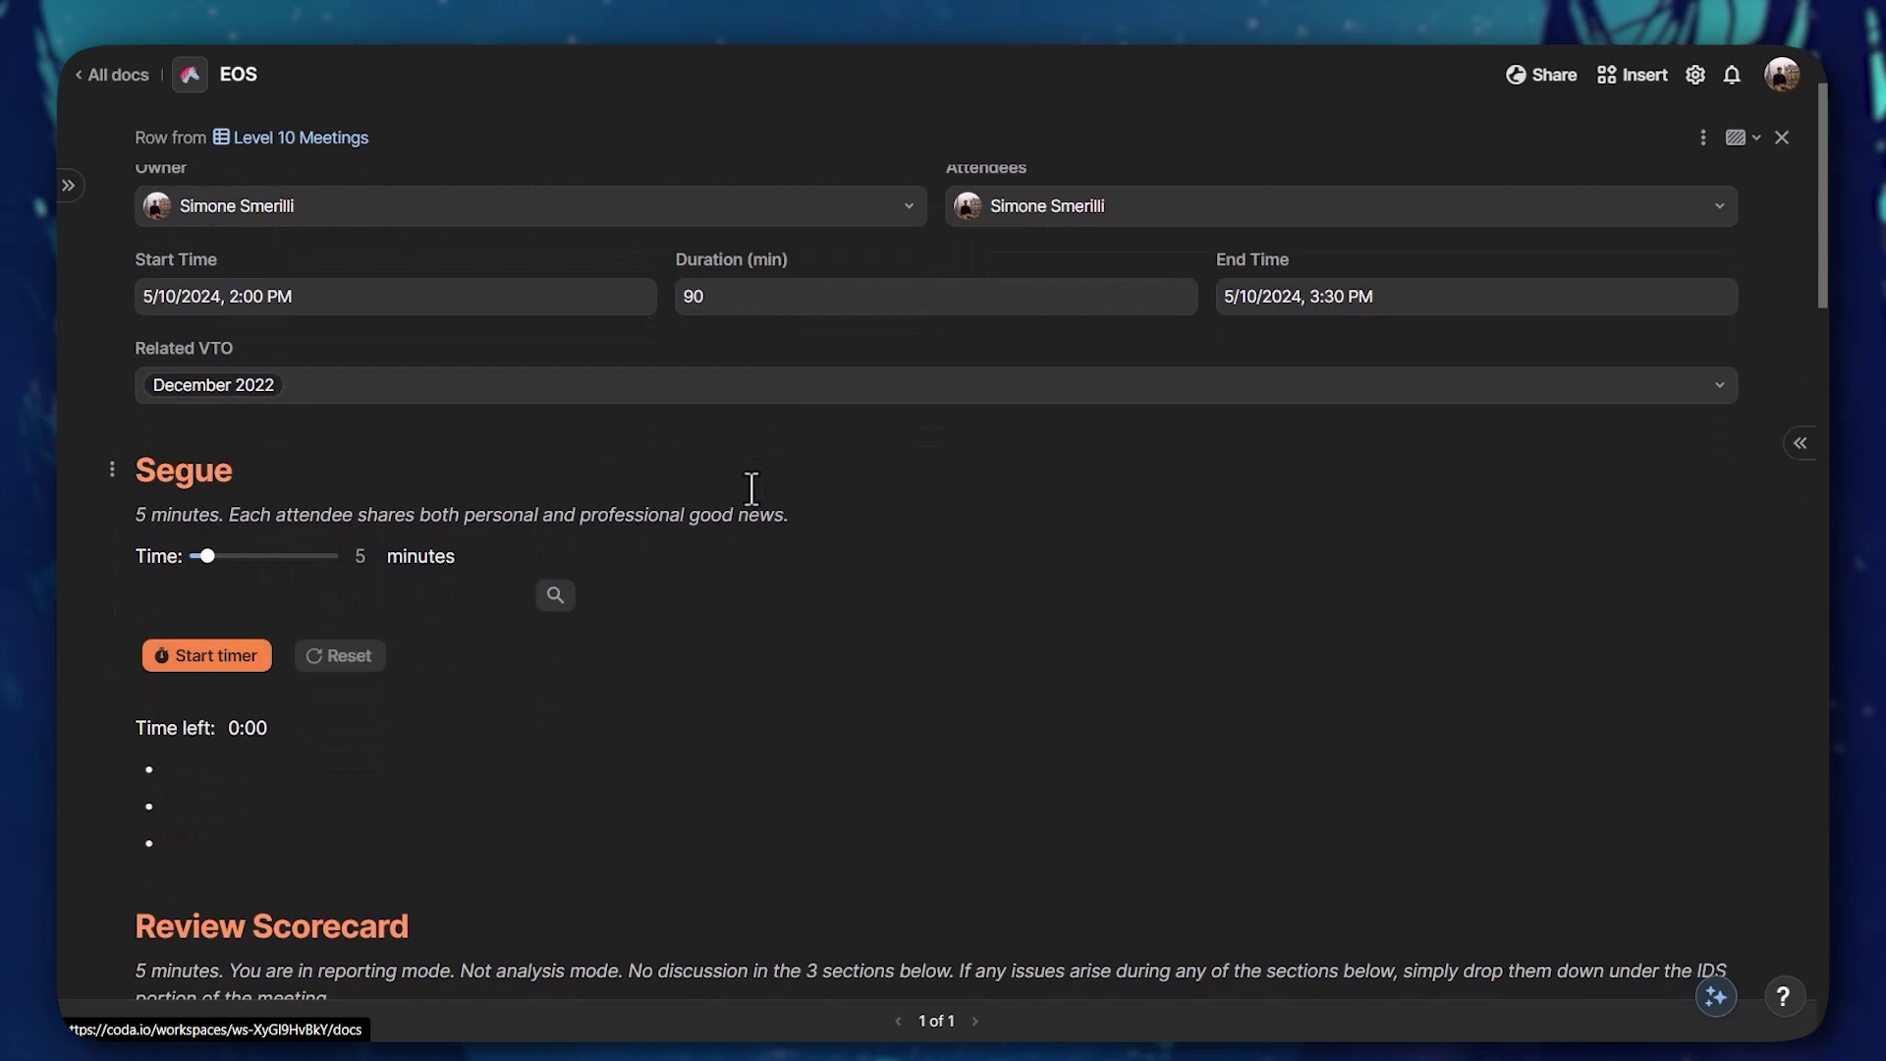
pyautogui.scroll(-1, 751, 474)
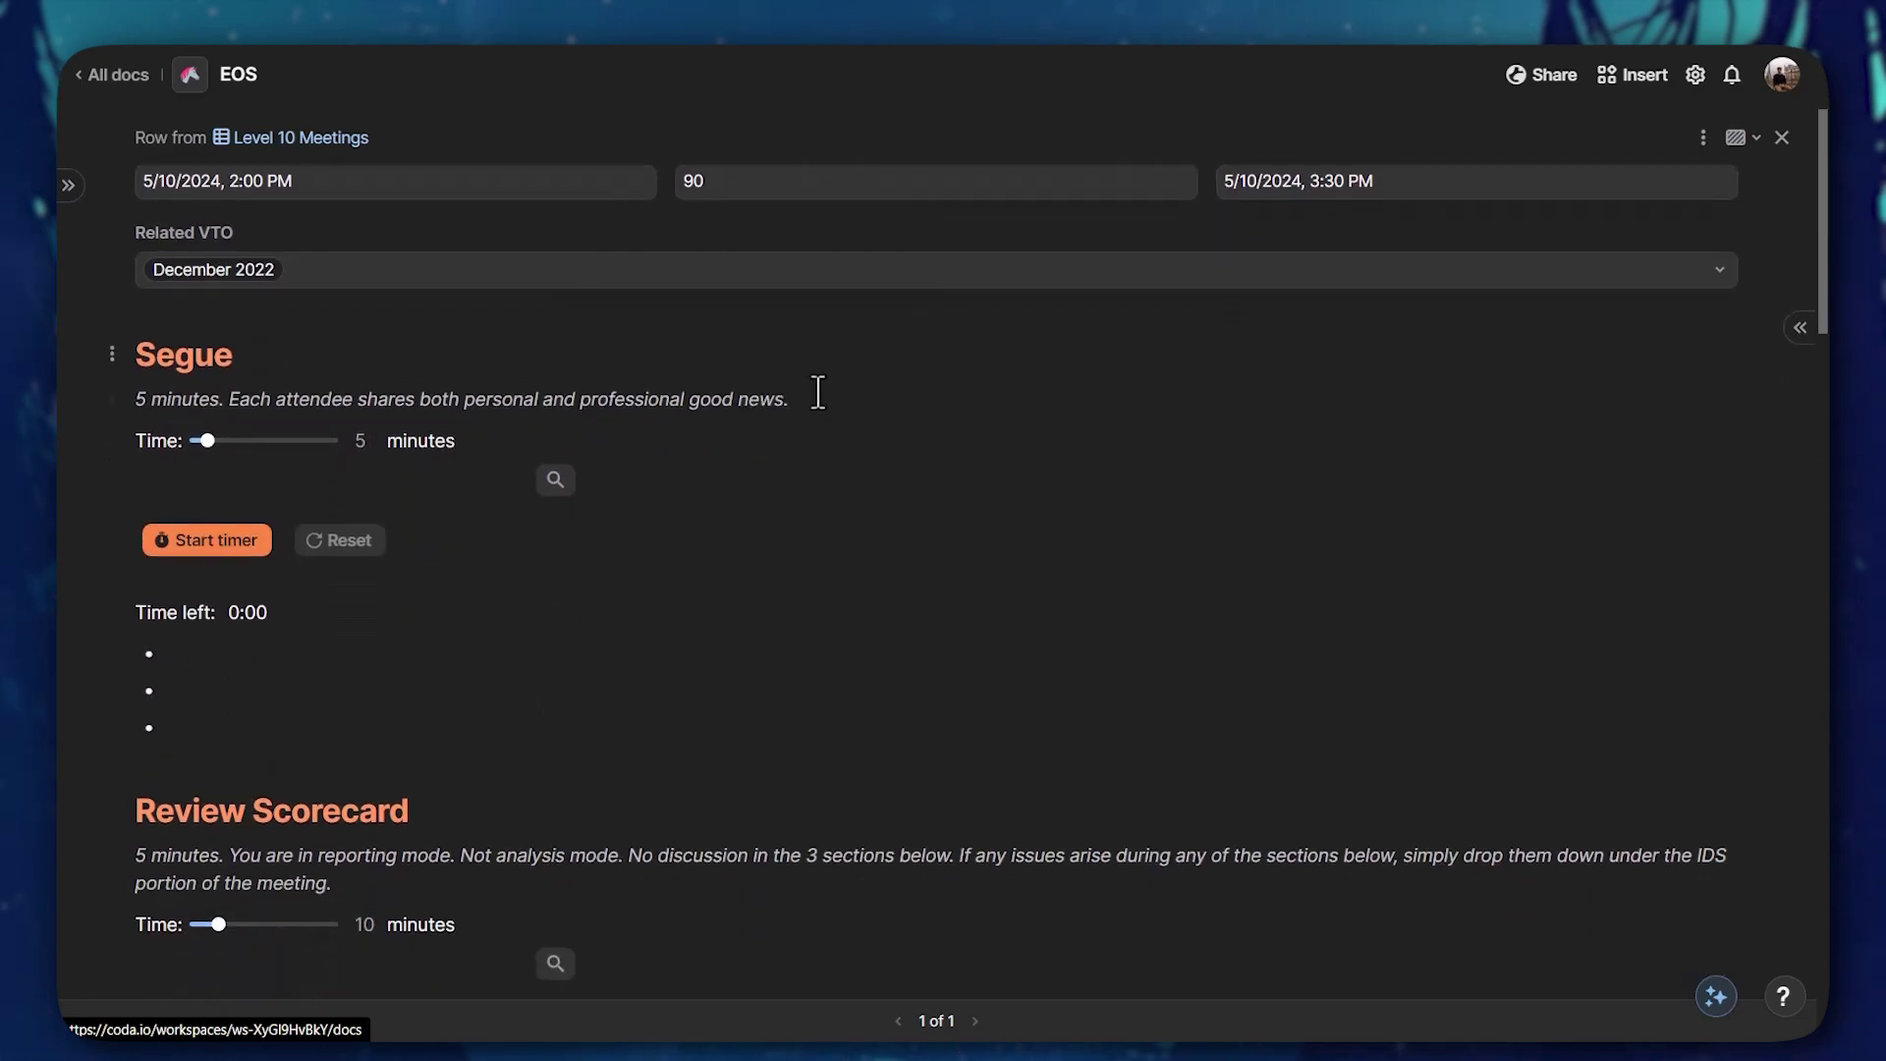
pyautogui.scroll(-1, 786, 408)
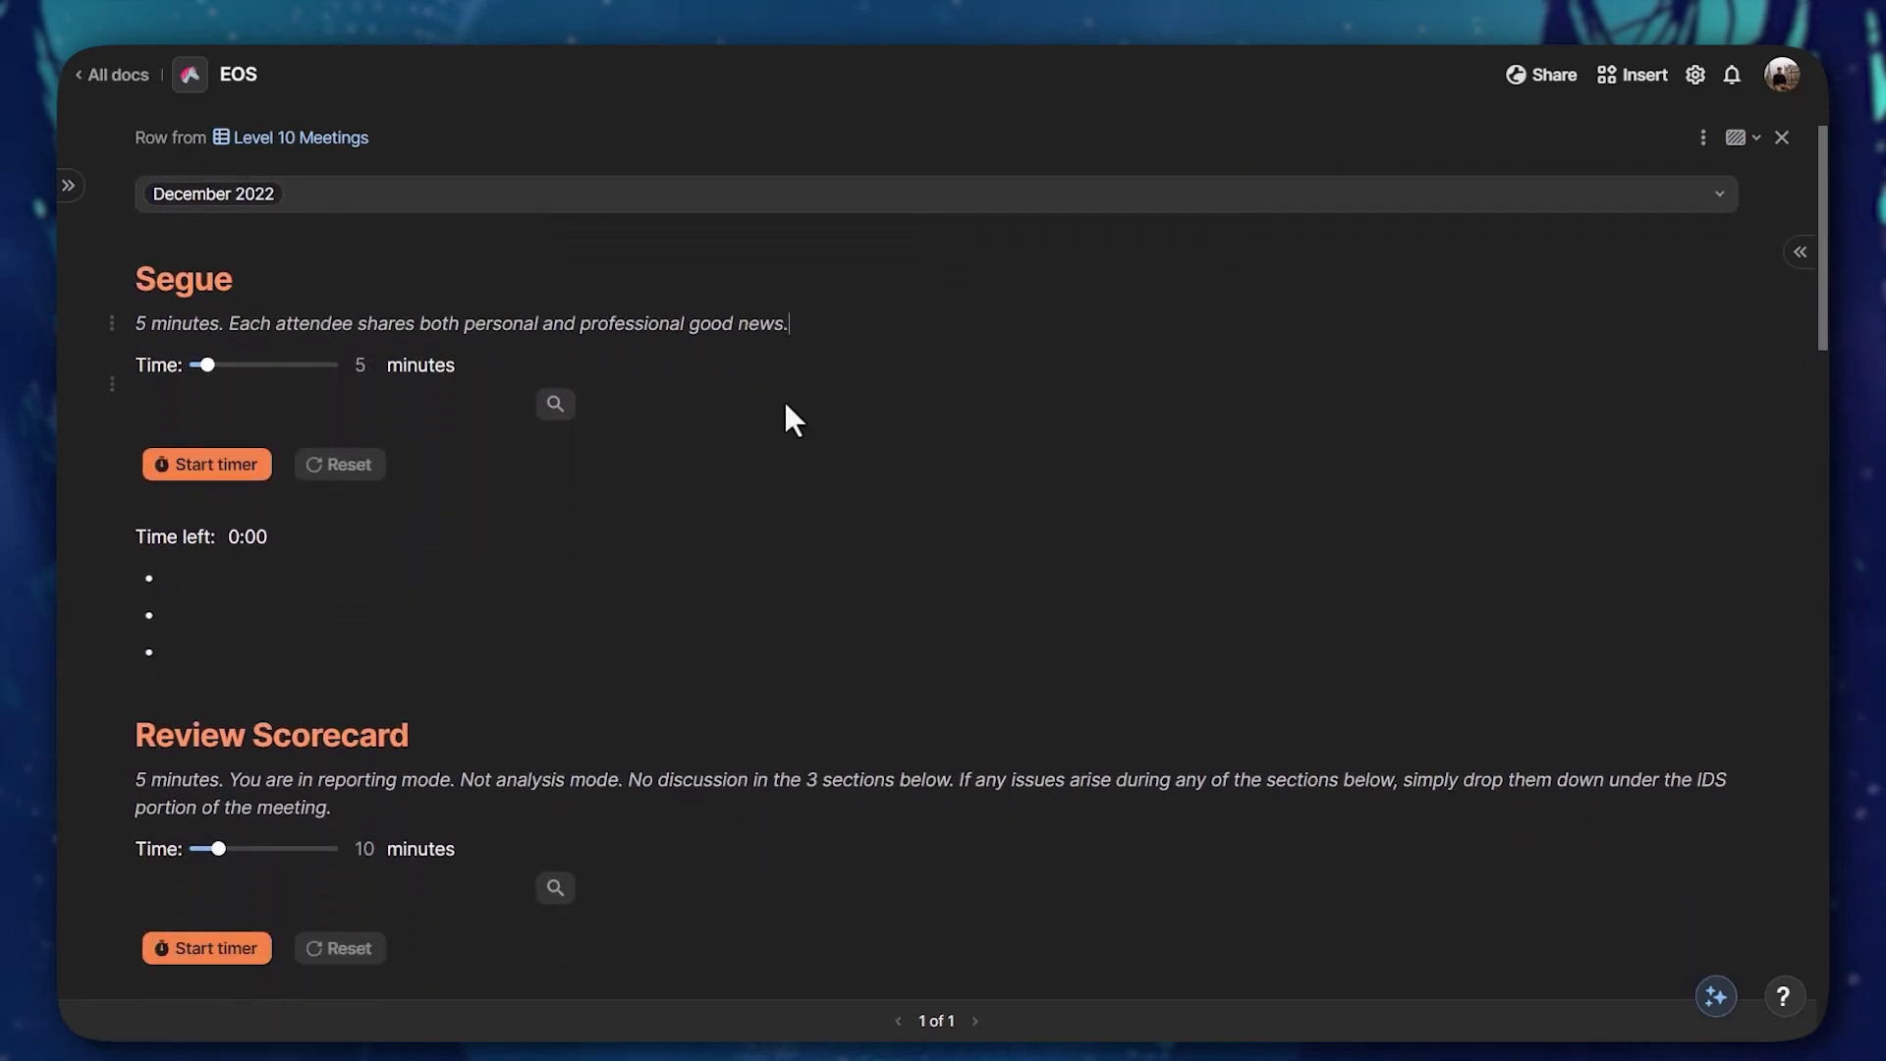
pyautogui.click(301, 606)
pyautogui.write('/')
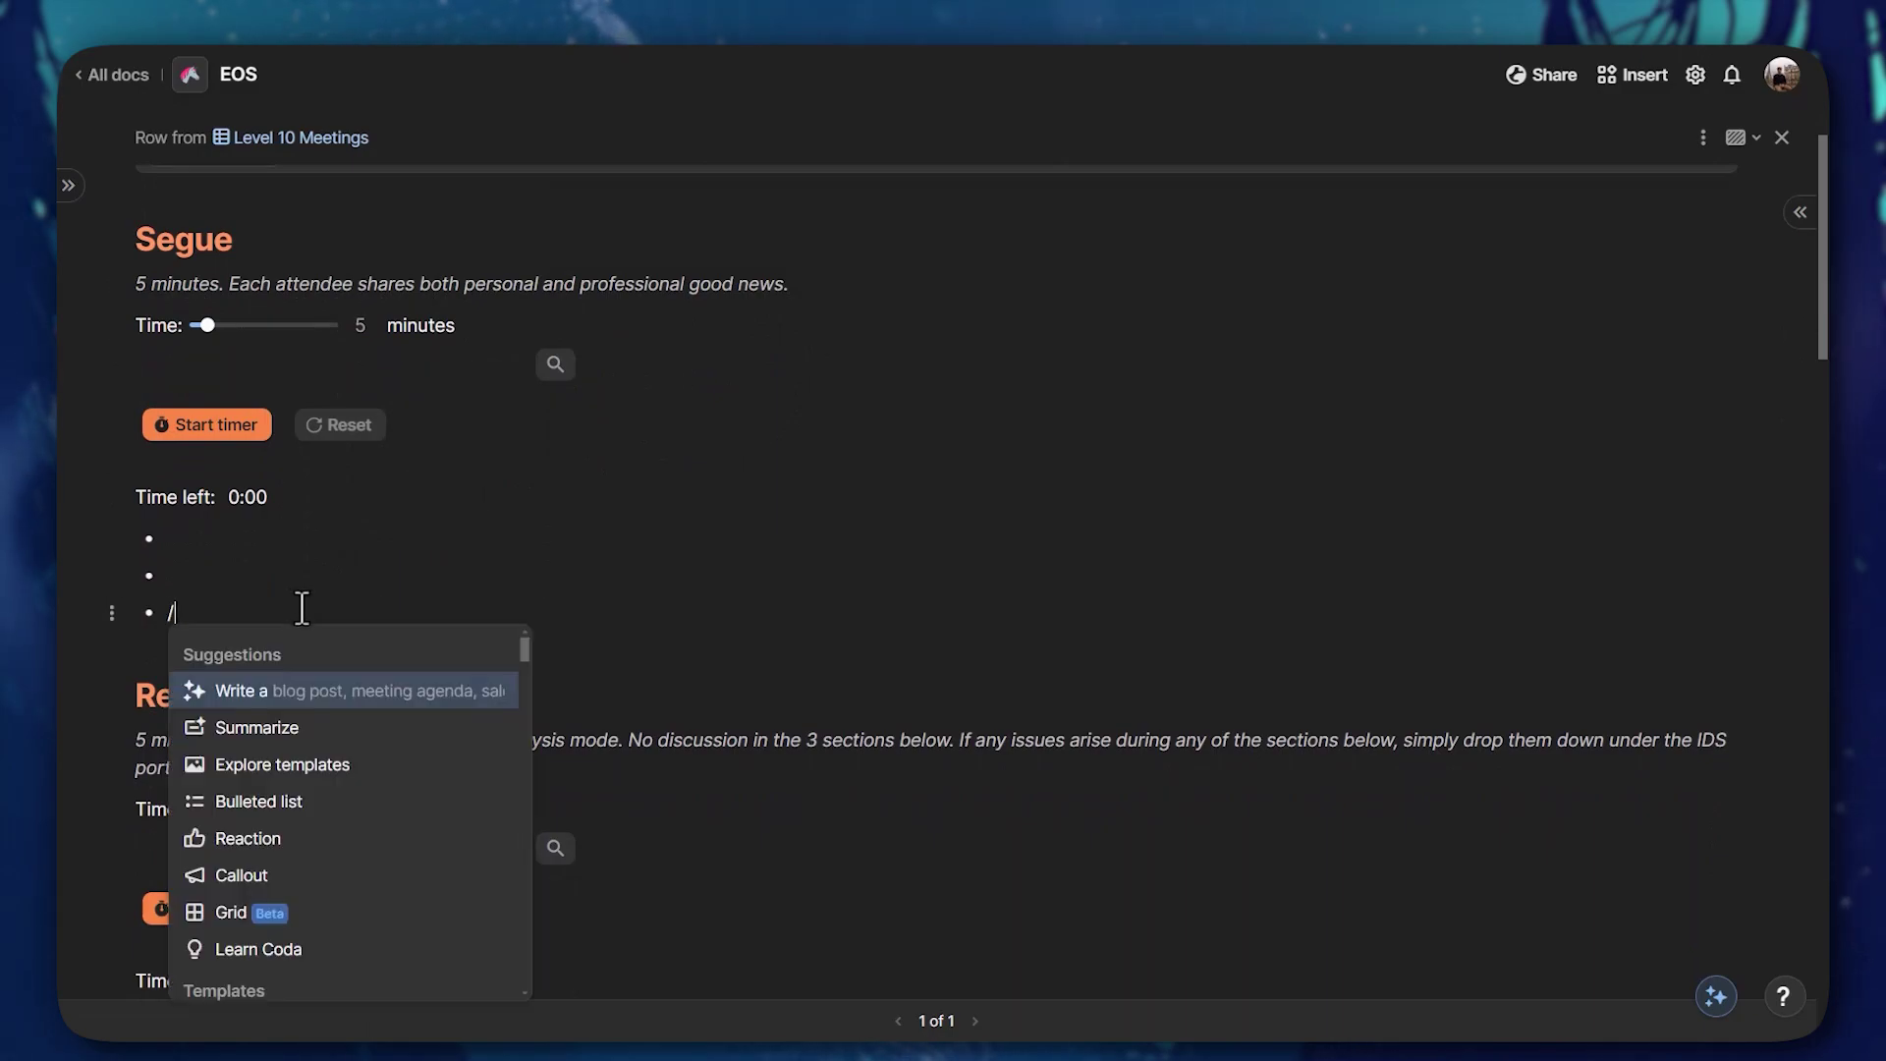
pyautogui.scroll(-3, 403, 746)
pyautogui.scroll(-5, 383, 776)
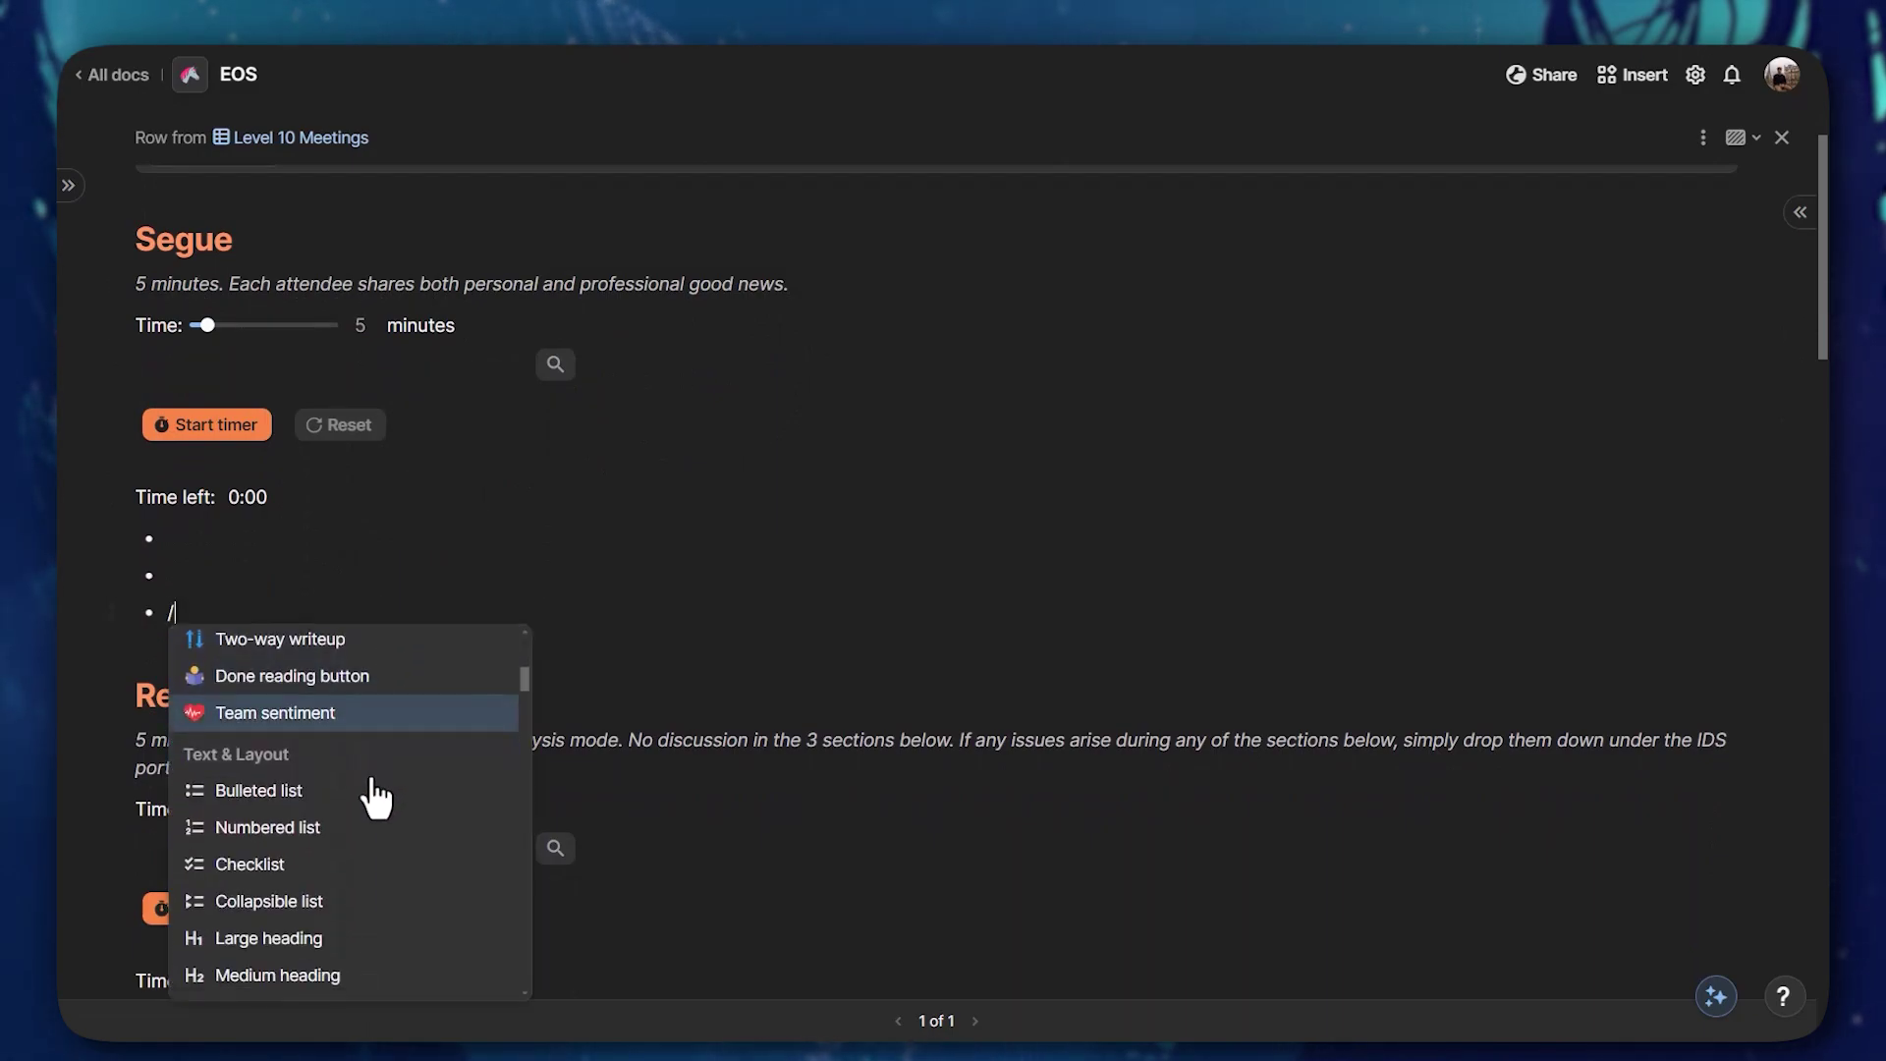
pyautogui.scroll(-6, 359, 809)
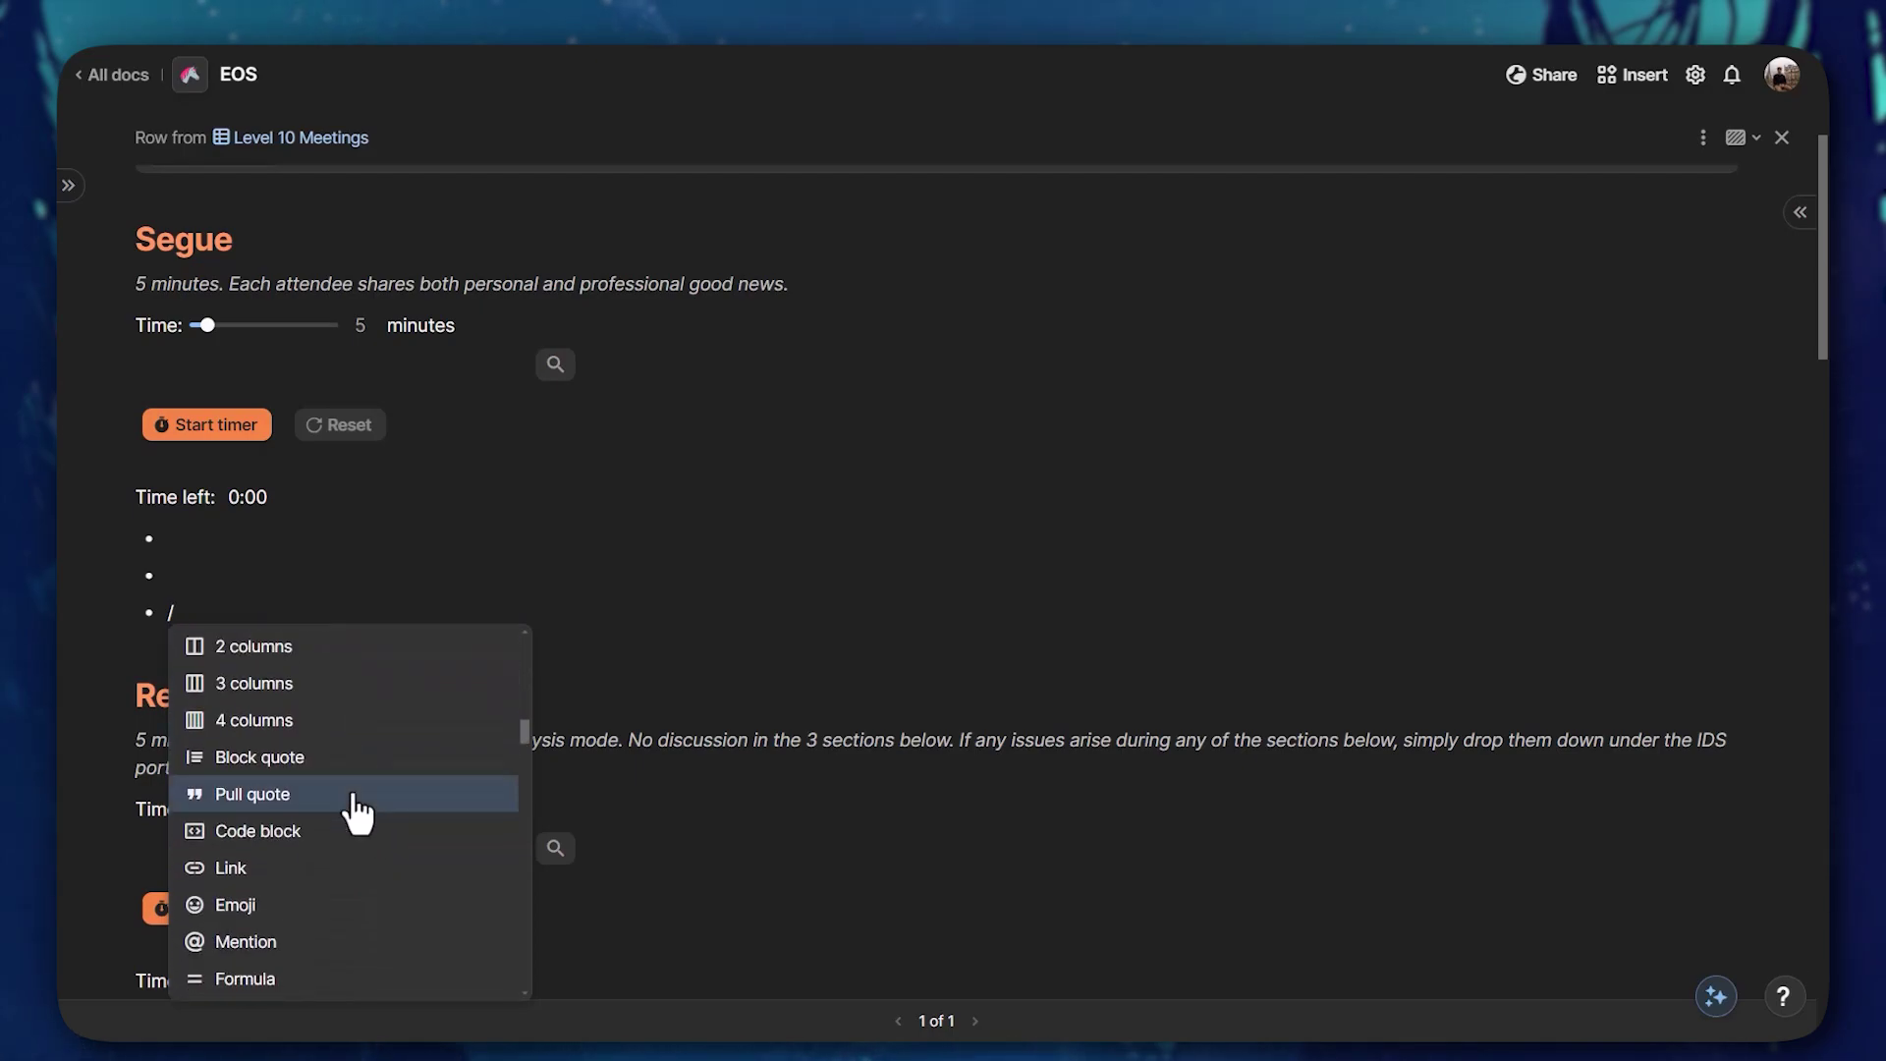
pyautogui.scroll(-4, 360, 809)
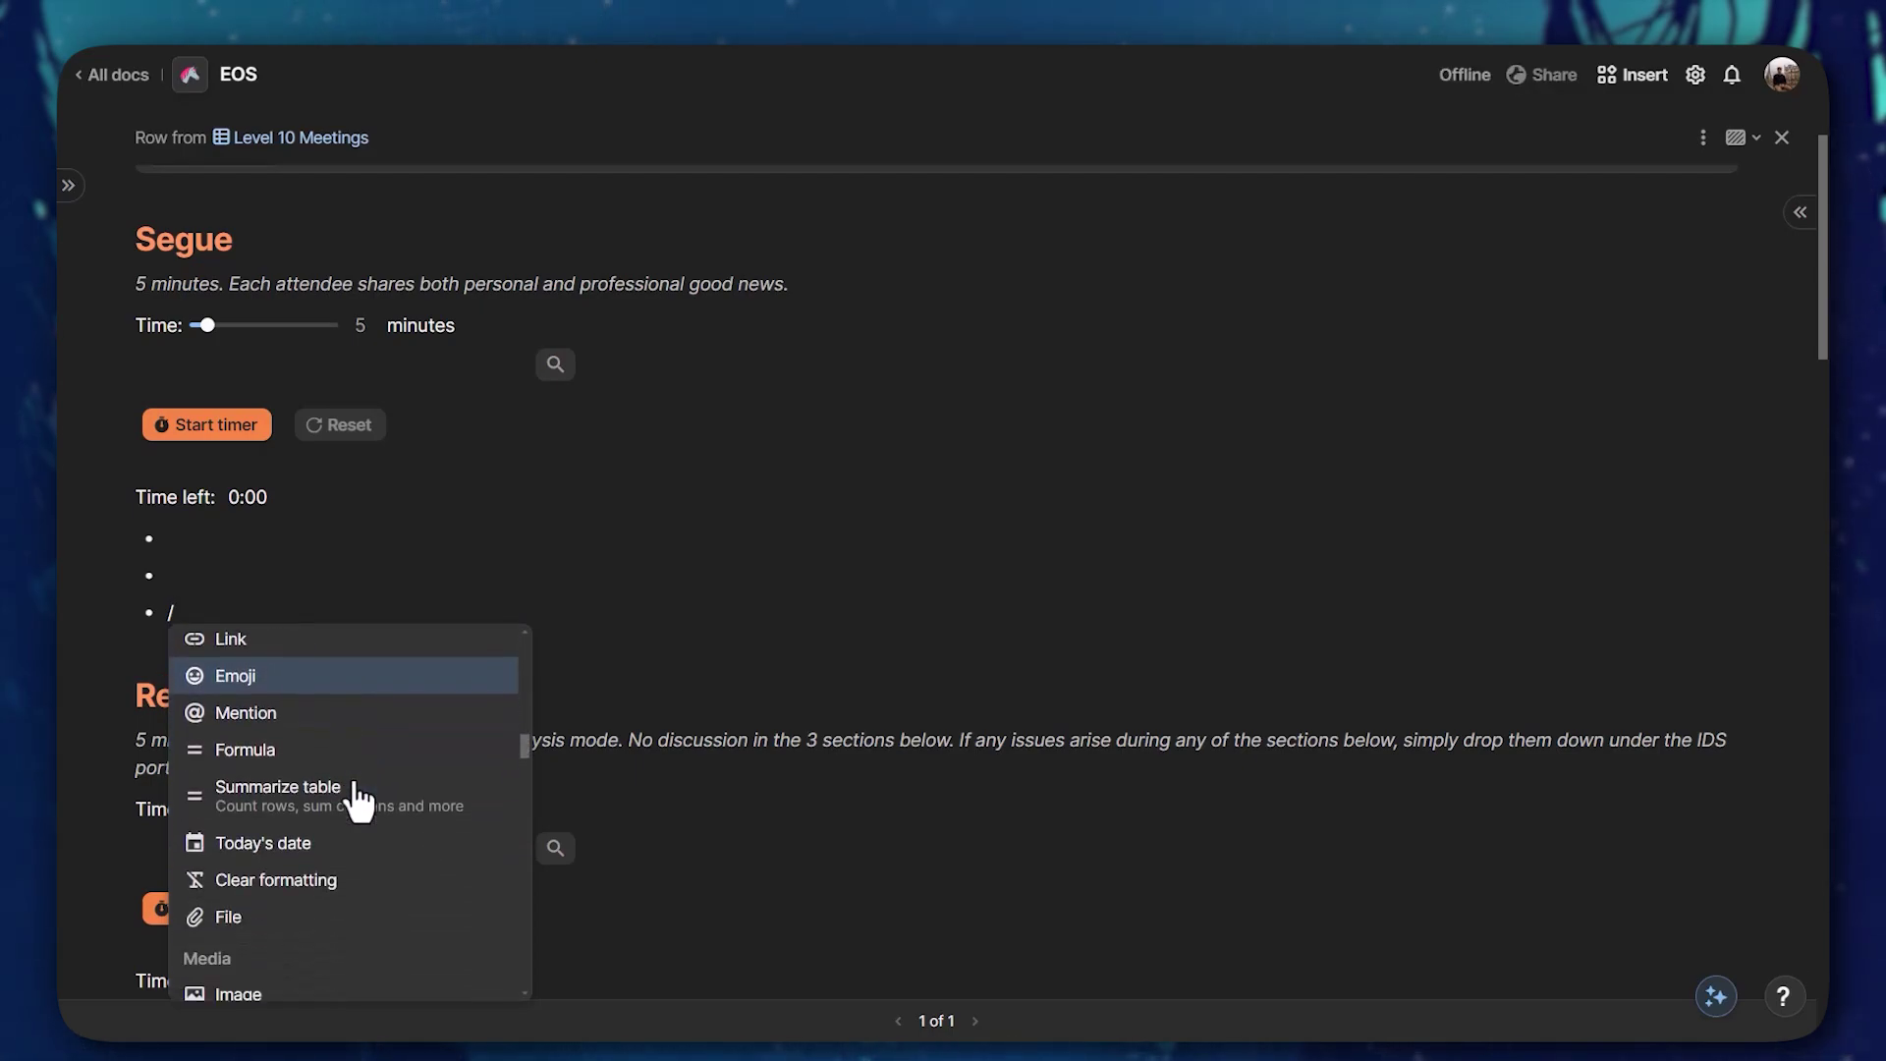
pyautogui.scroll(8, 360, 804)
pyautogui.click(202, 612)
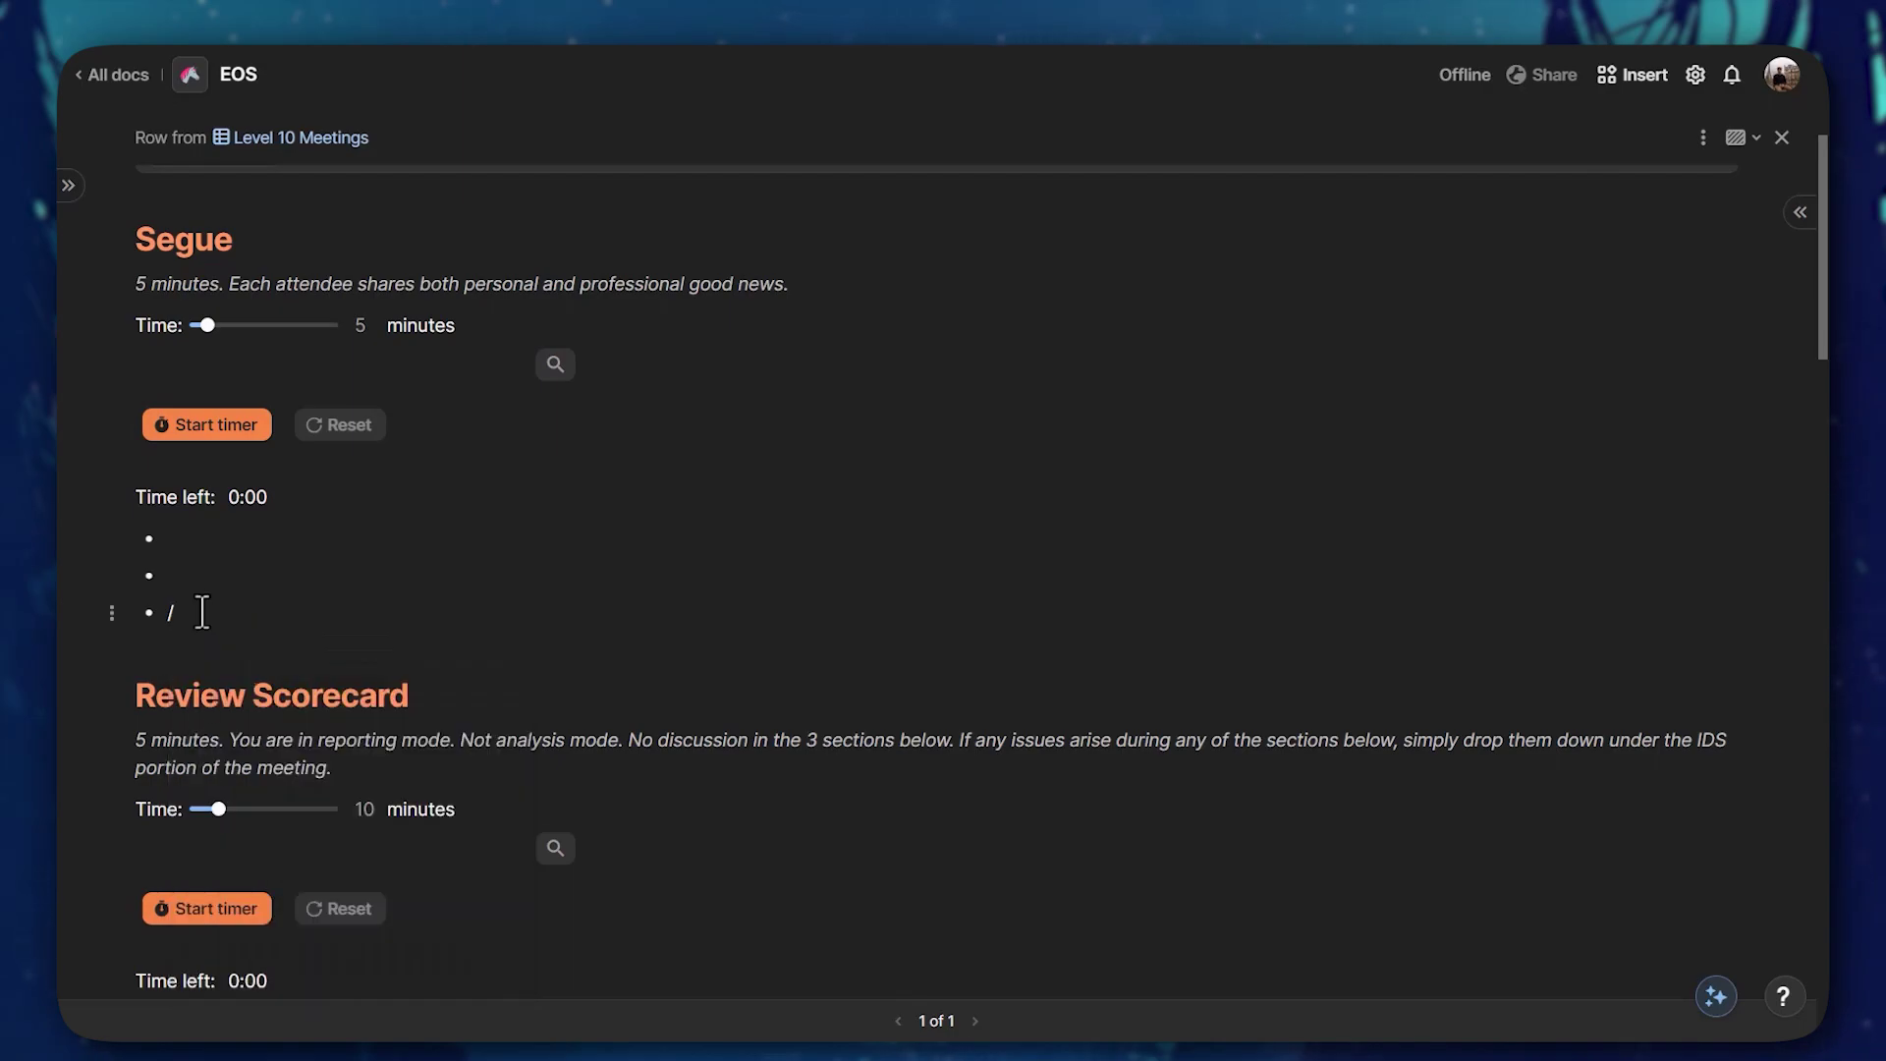
pyautogui.press('BackSpace')
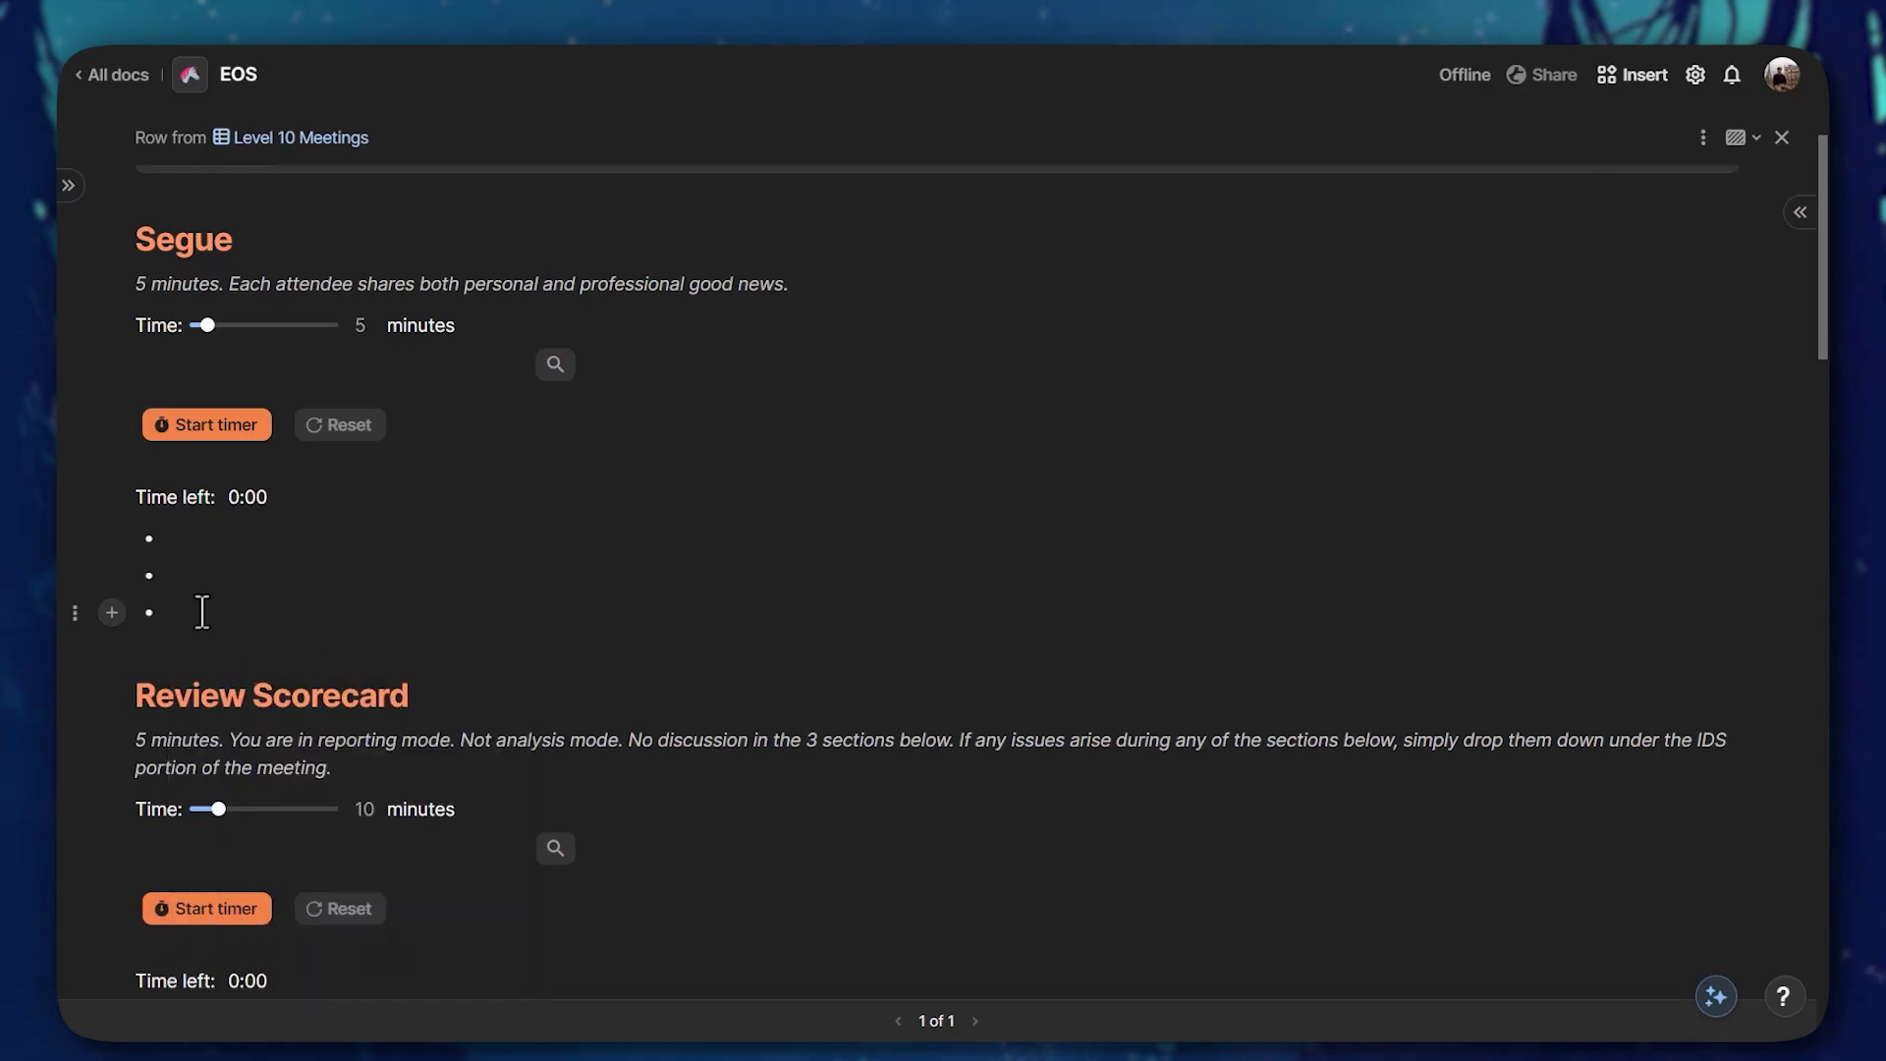